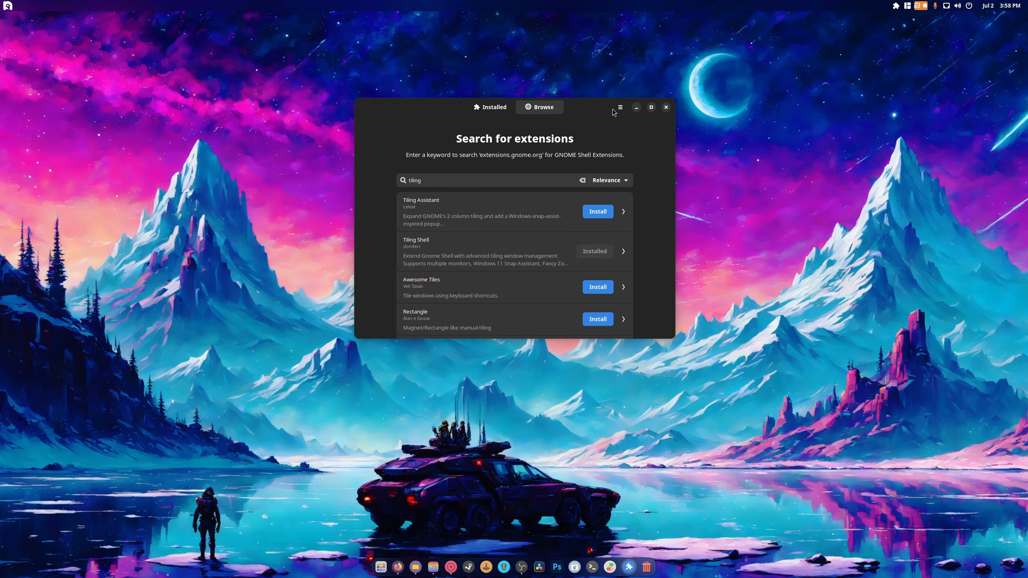
Close the extension browser and open the settings of the Quick Setting Tweaker extension.
click(666, 106)
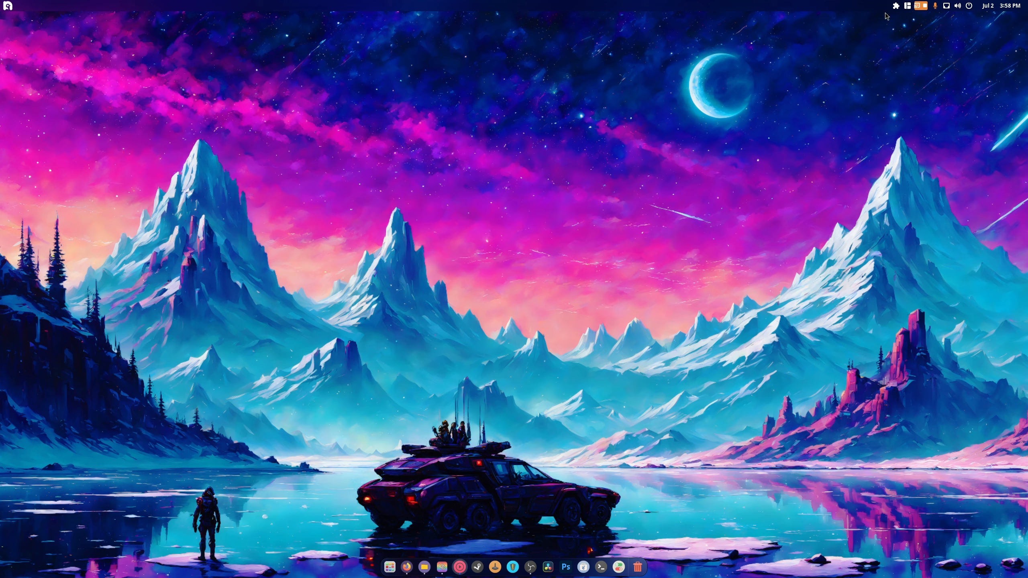
click(895, 5)
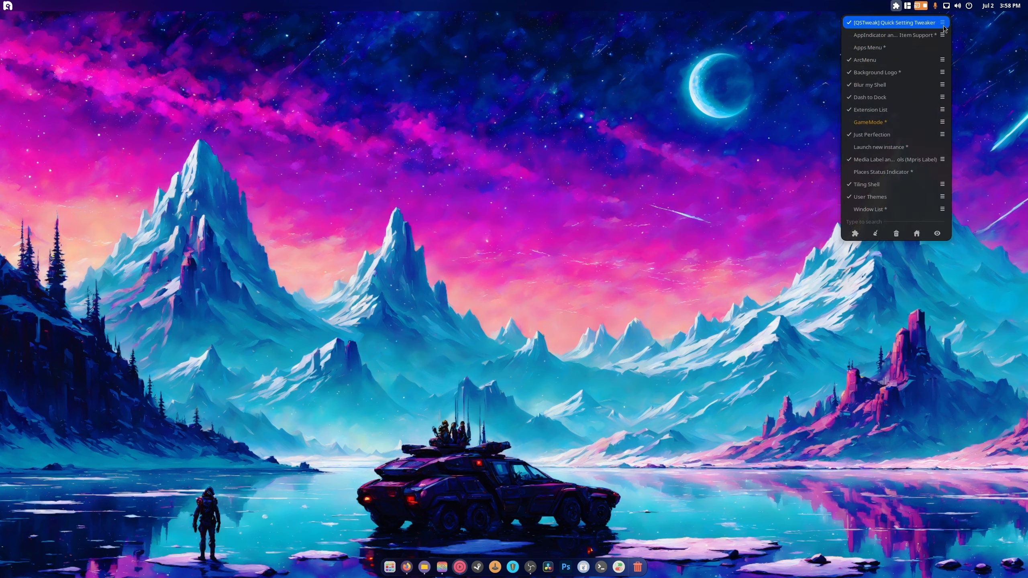
click(943, 22)
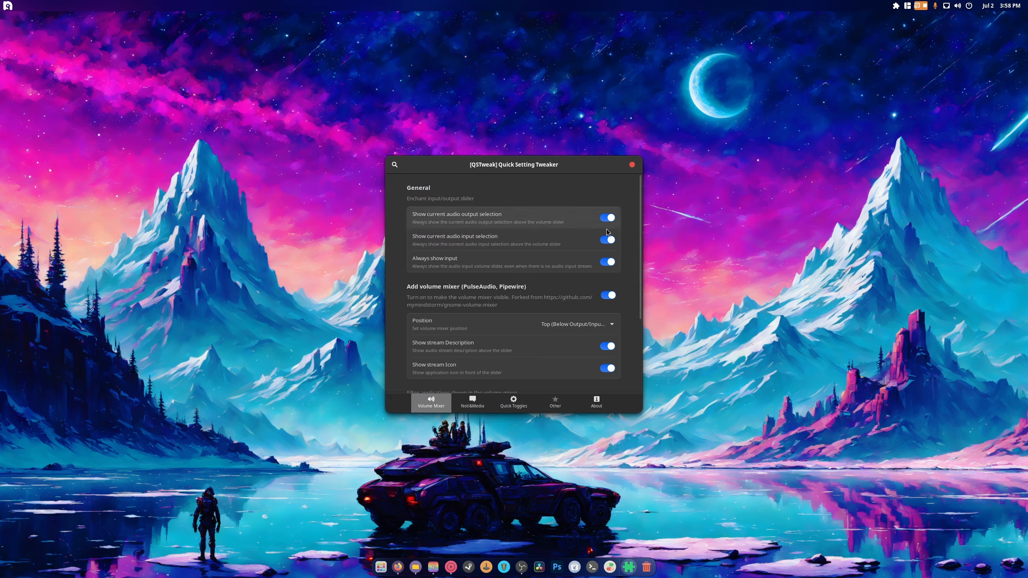
Switch the current audio output selection, current audio input selection and Always show input options off and back on.
click(609, 261)
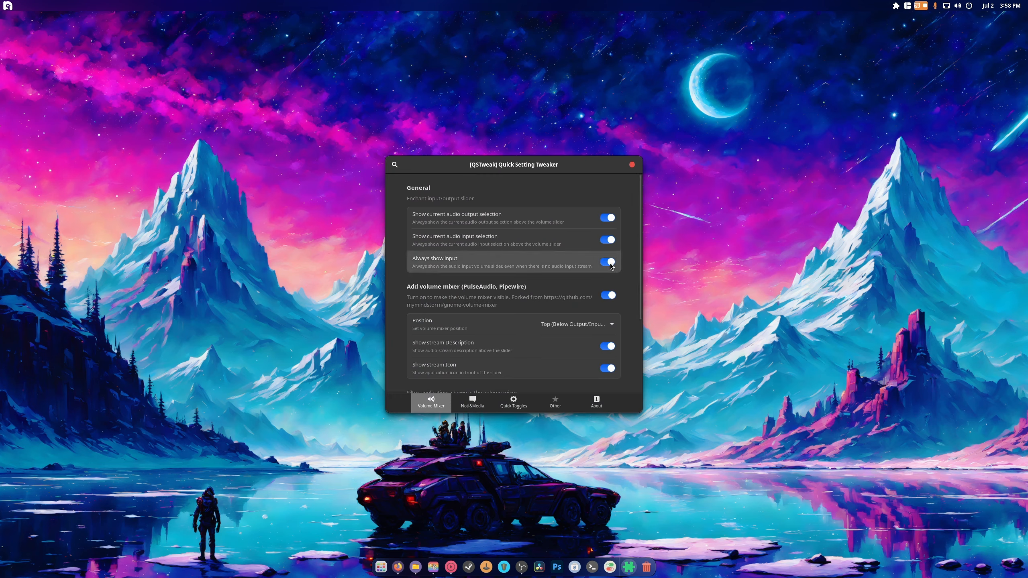
click(609, 240)
click(609, 218)
click(609, 219)
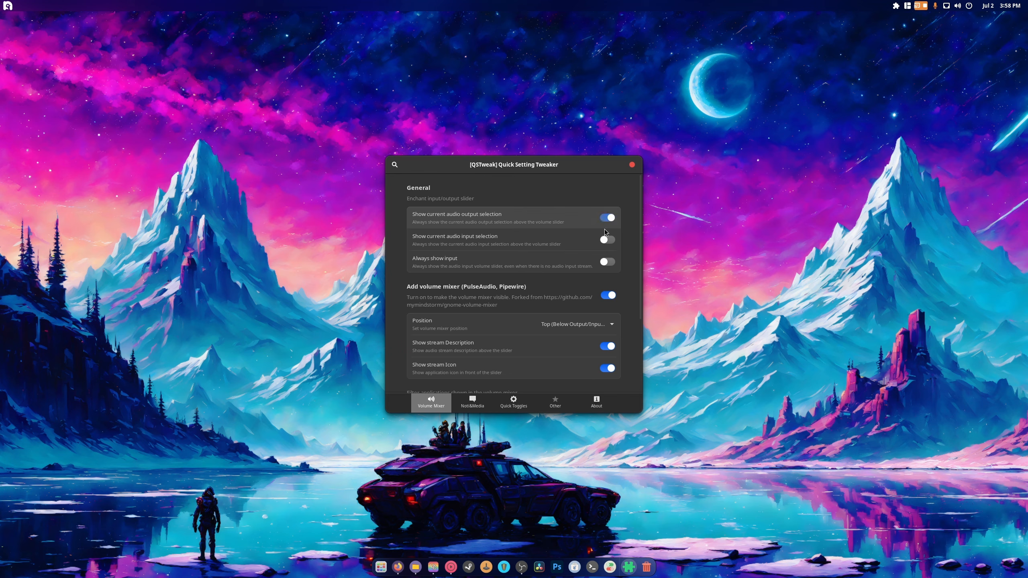
click(609, 262)
click(609, 240)
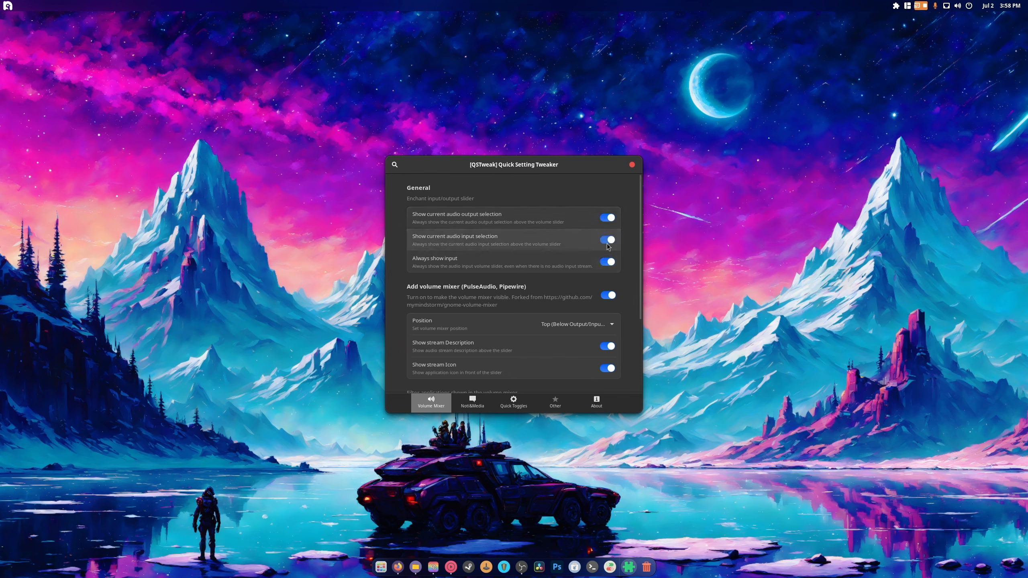
Examine the audio output and input sliders in the system's quick settings, and close the Quick Setting Tweaker settings.
click(947, 5)
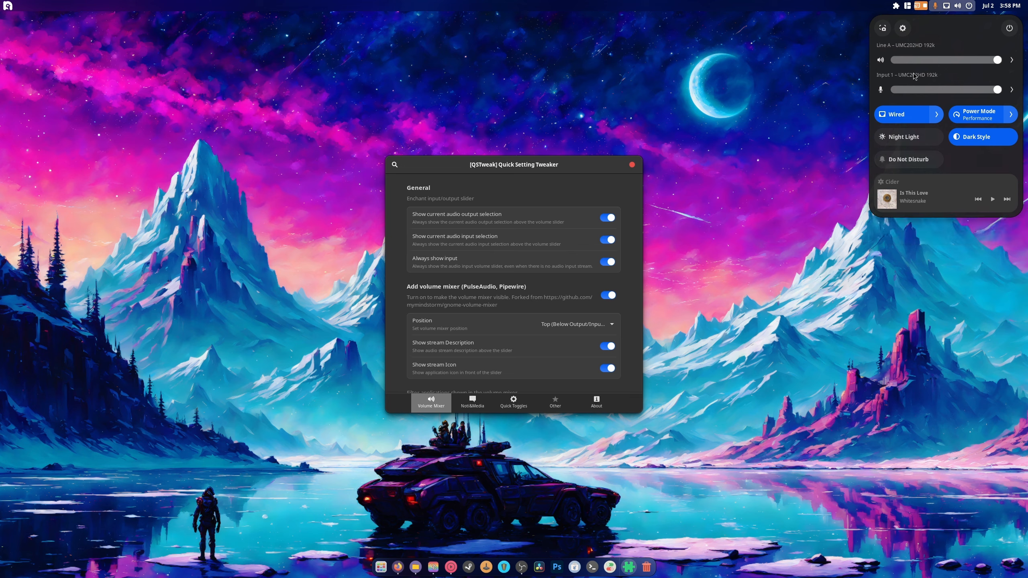
click(632, 164)
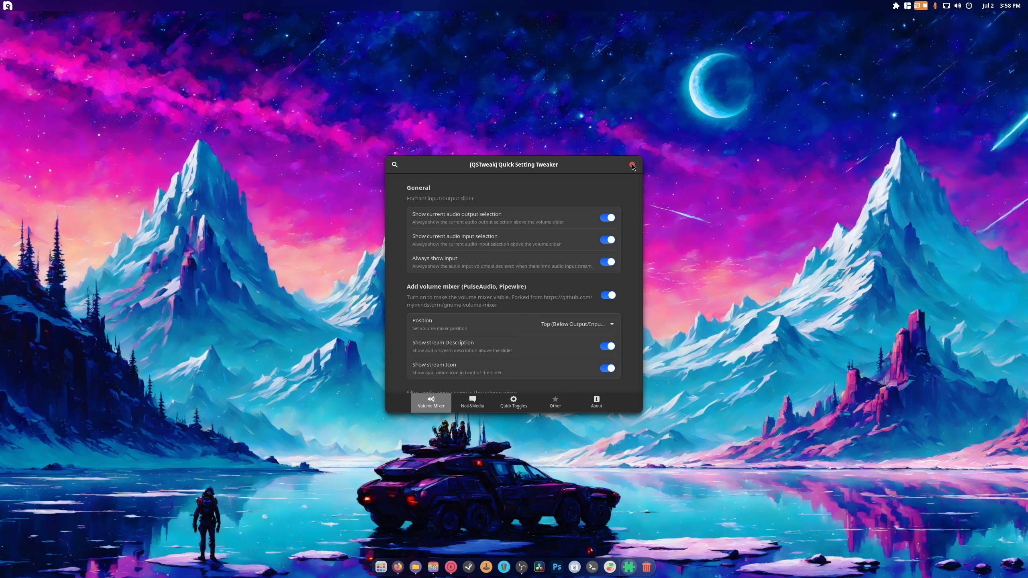
click(632, 164)
Enable the AppIndicator and KStatusNotifierItem Support extension from the extension list.
click(896, 7)
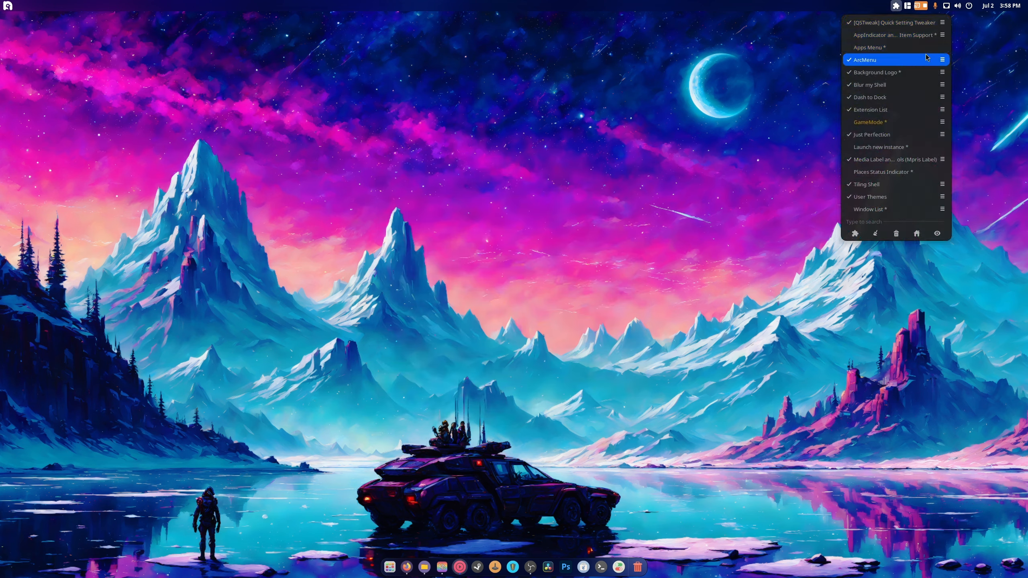
click(897, 34)
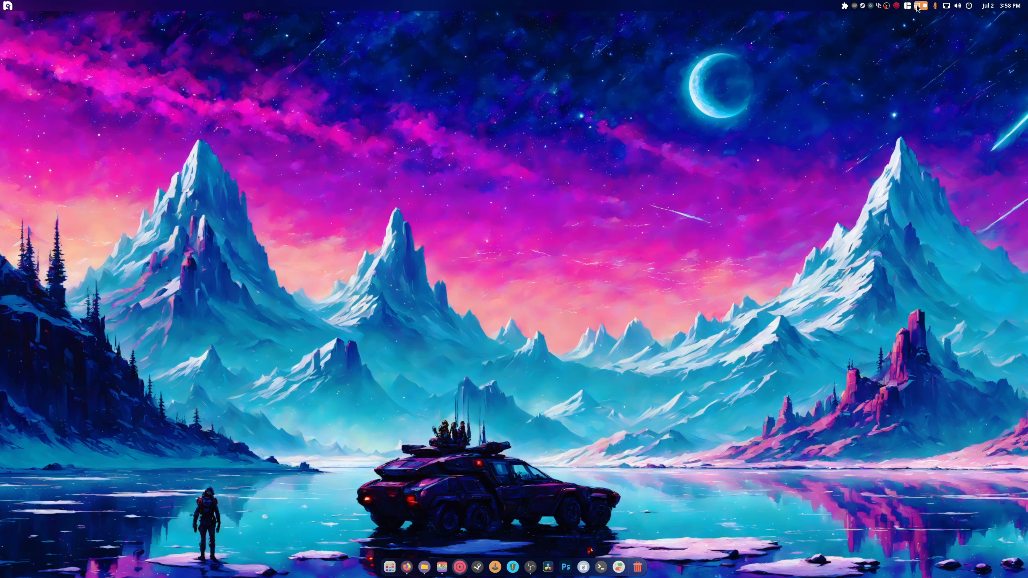
Open the ArcMenu settings and examine the distro icons available for the menu button, keeping the current icon.
click(844, 5)
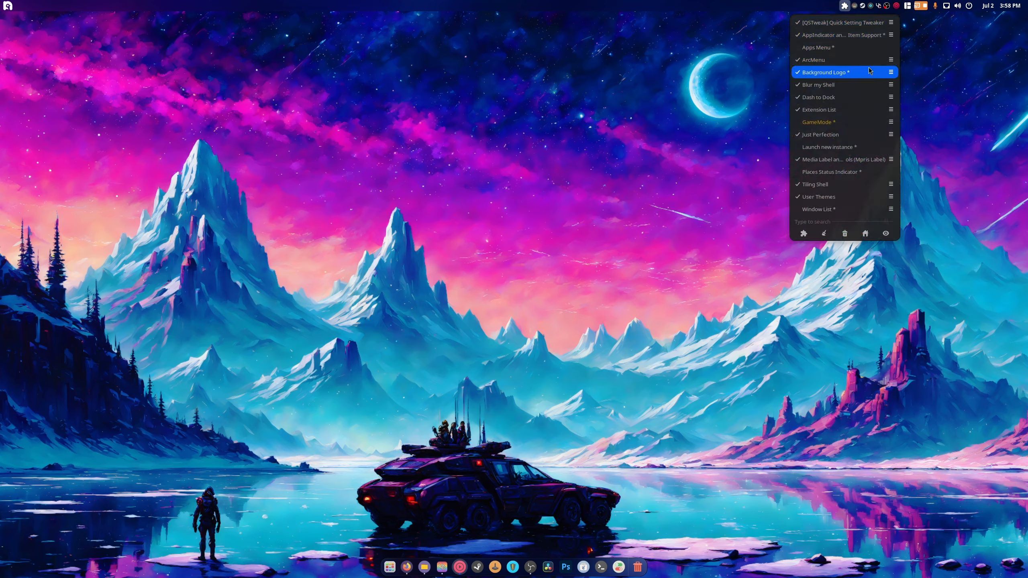
click(890, 59)
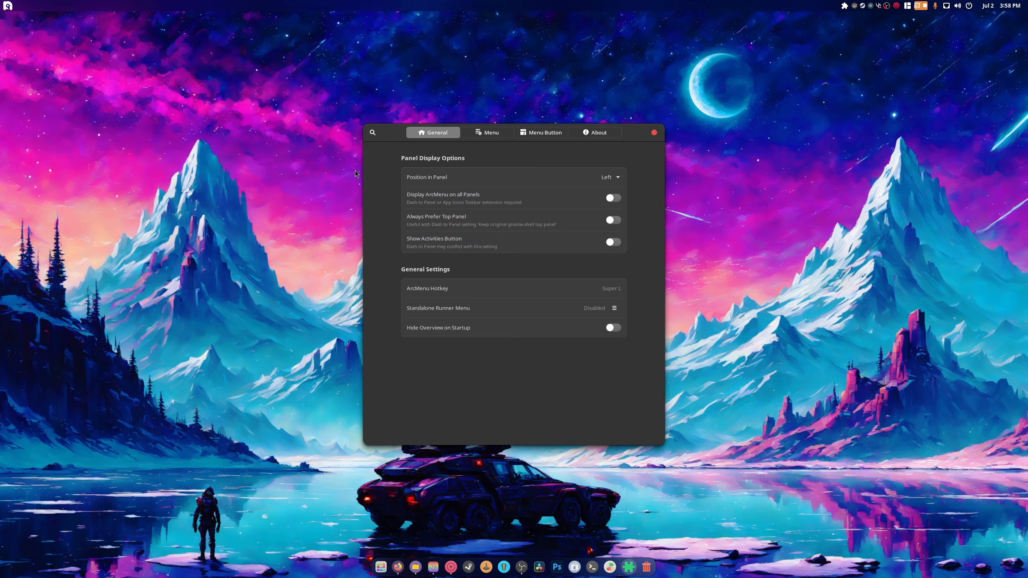
click(526, 132)
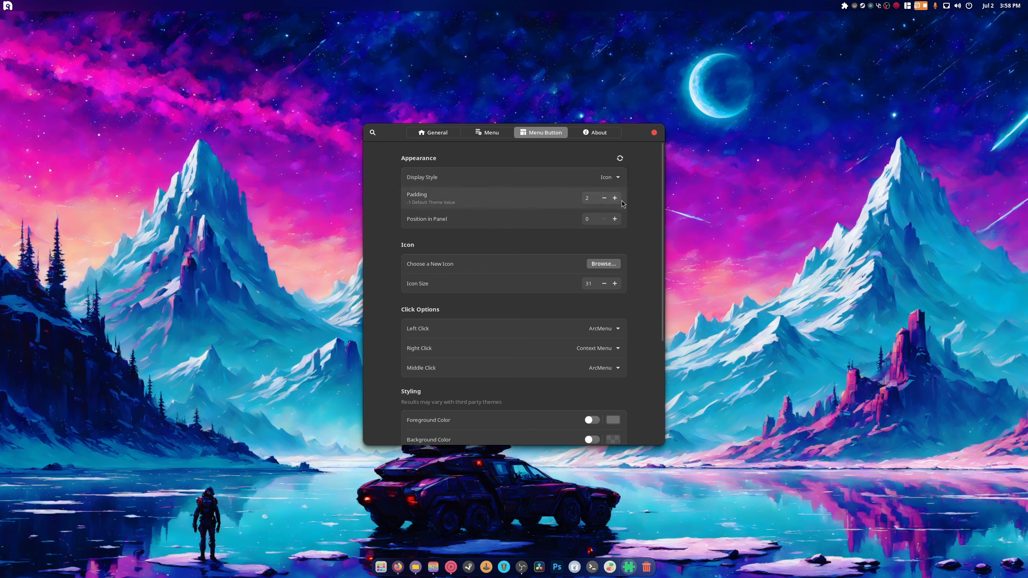
click(611, 264)
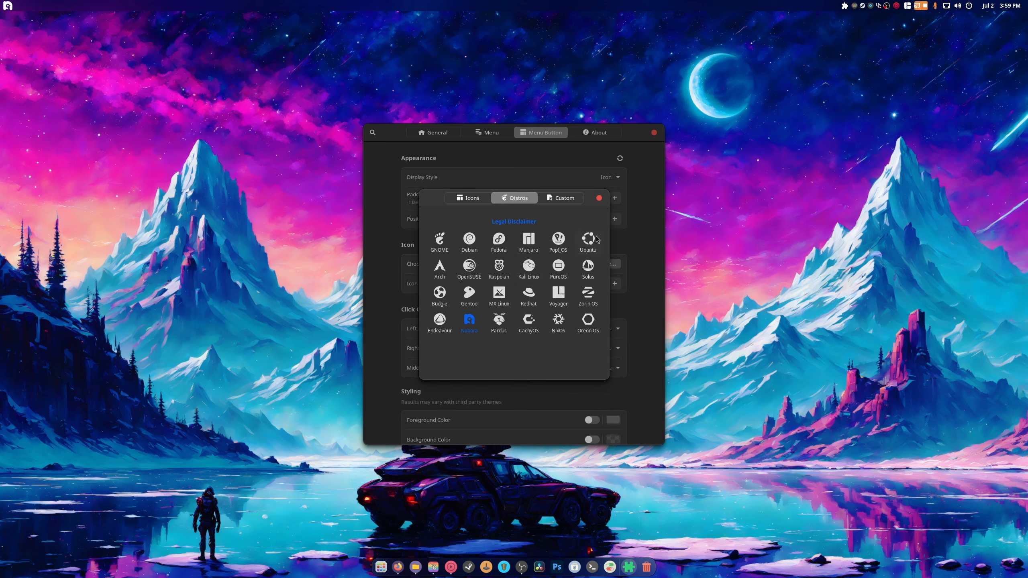
click(599, 200)
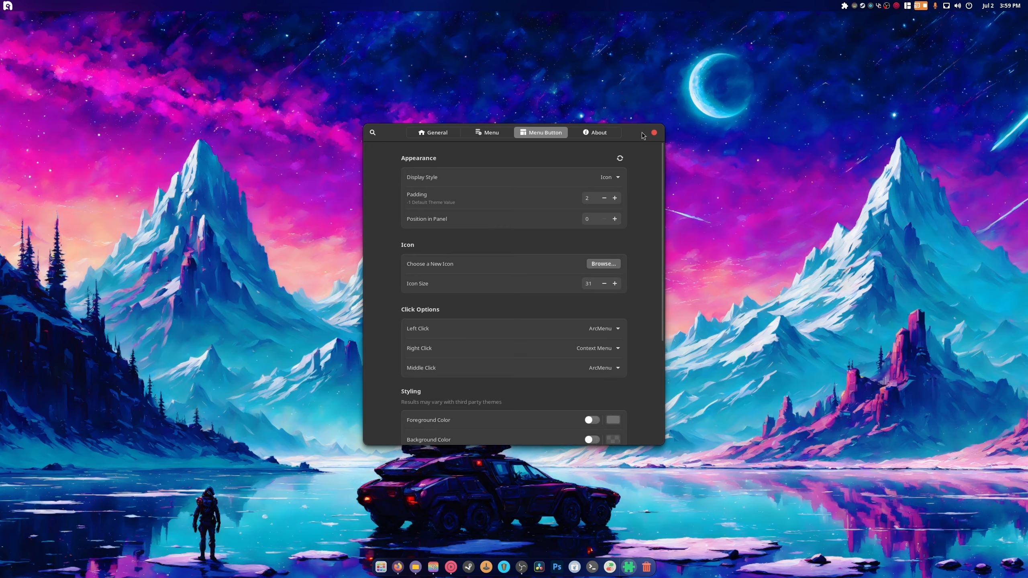
Change the ArcMenu layout to Plasma from the modern layouts and preview the application menu.
click(504, 133)
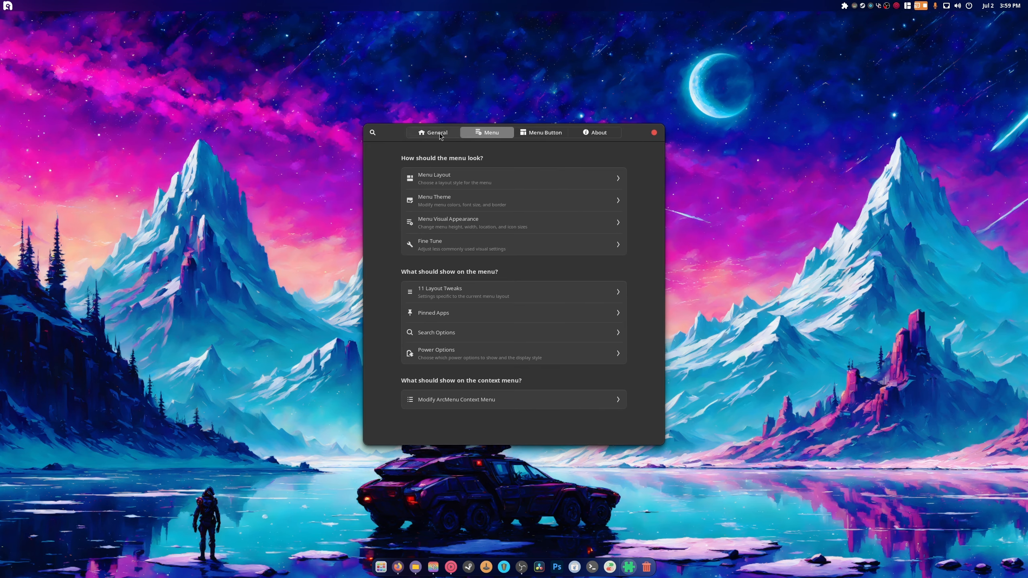
click(460, 180)
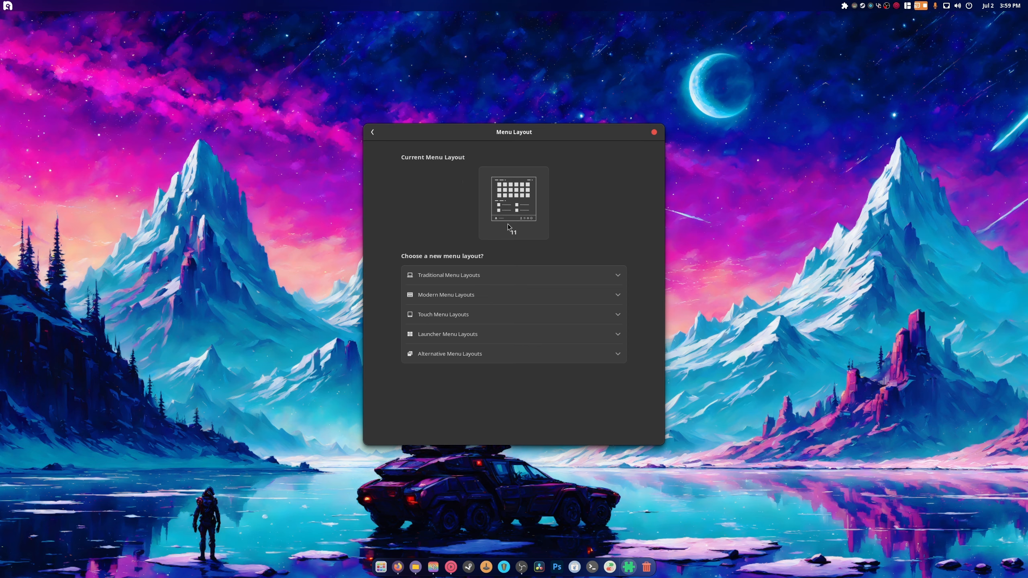
click(512, 293)
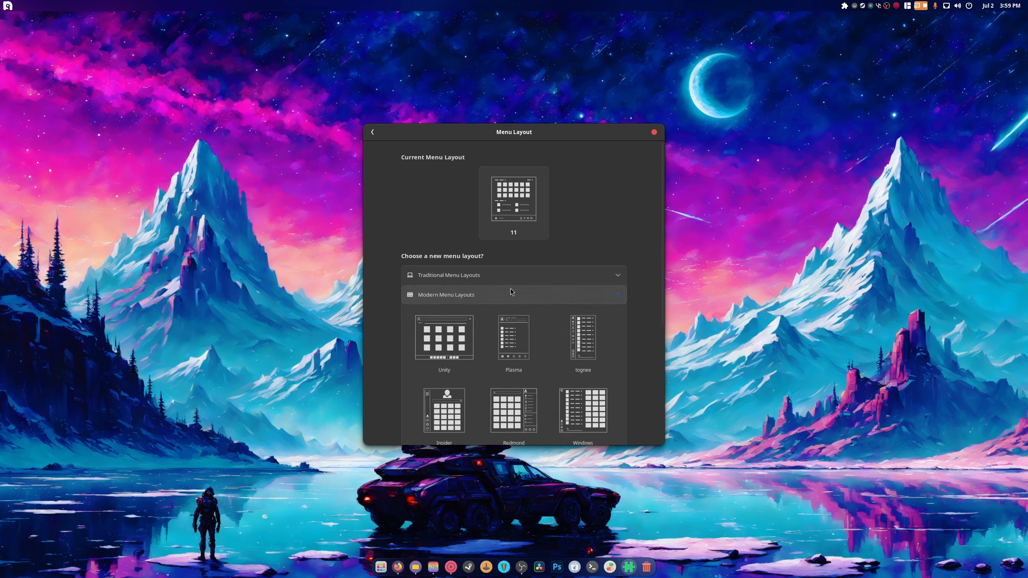
scroll(566, 358, down, 2)
scroll(567, 358, down, 2)
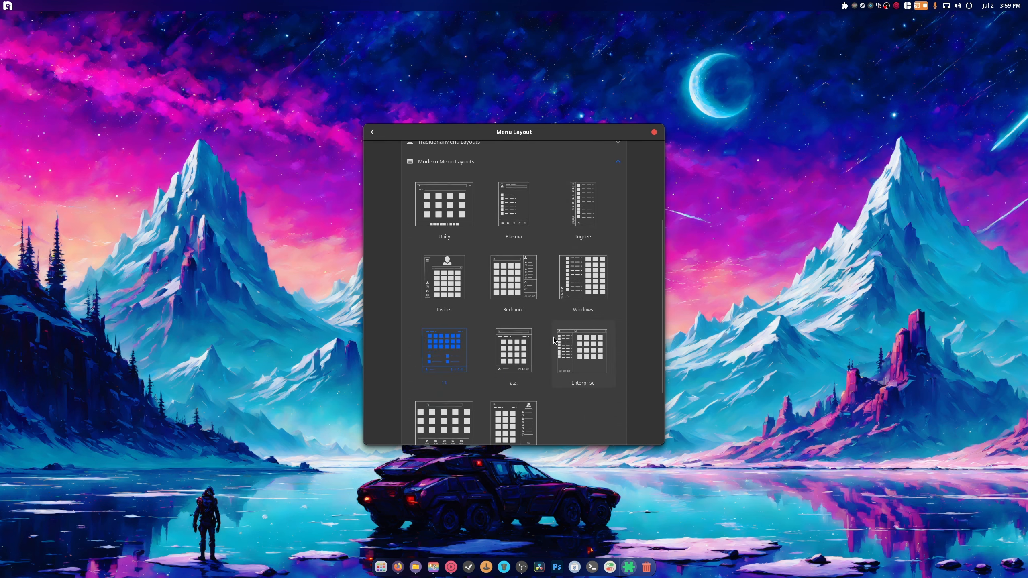
click(512, 215)
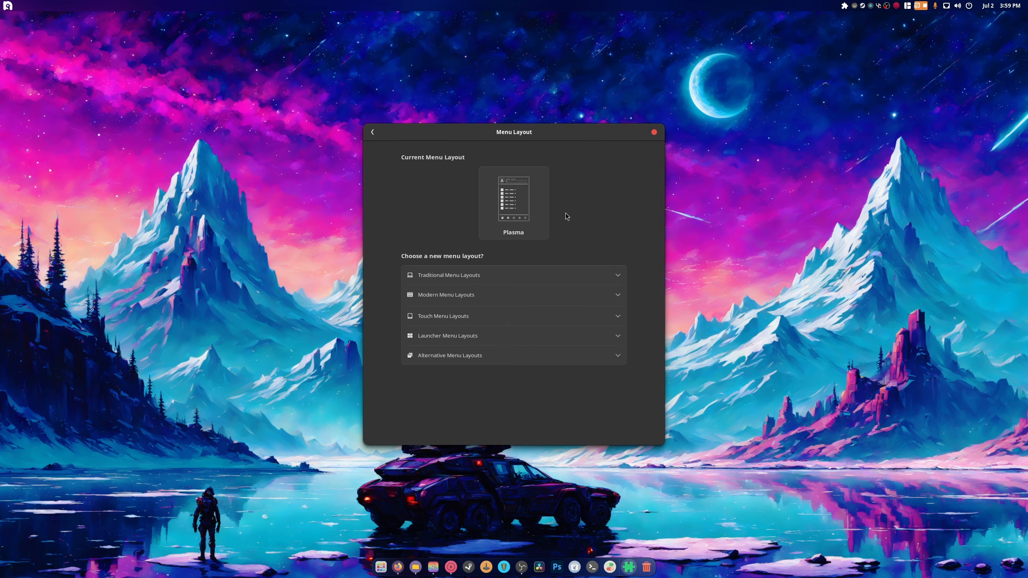
click(10, 4)
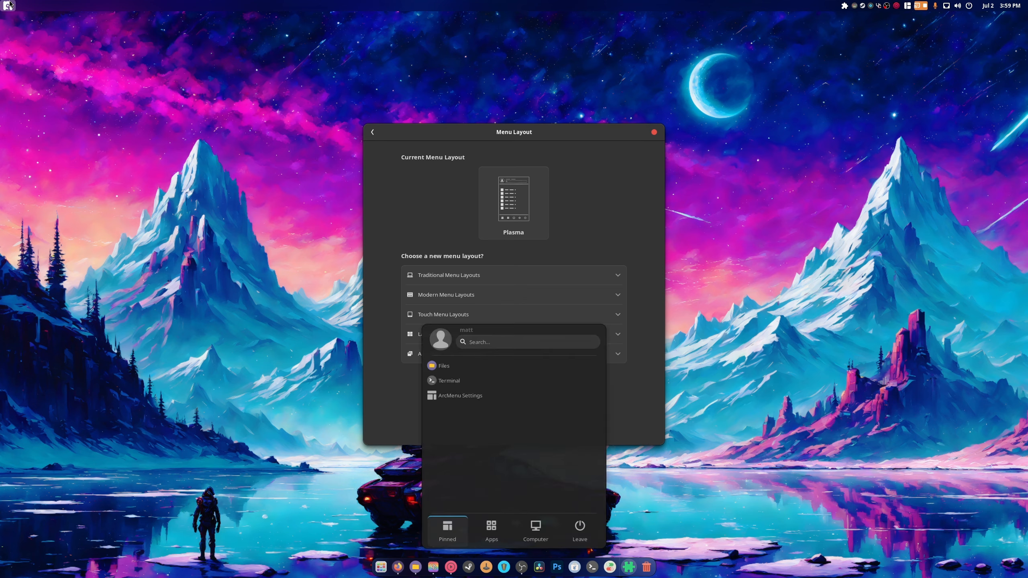
click(10, 4)
Change the ArcMenu layout to Insider from the modern layouts and preview the application menu.
click(403, 293)
scroll(626, 277, down, 5)
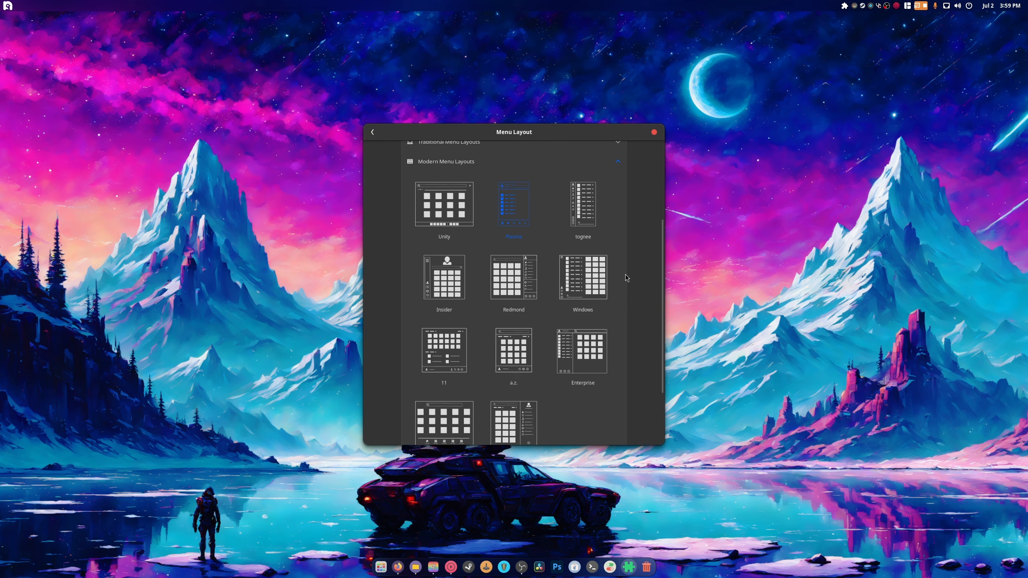
click(448, 273)
click(8, 6)
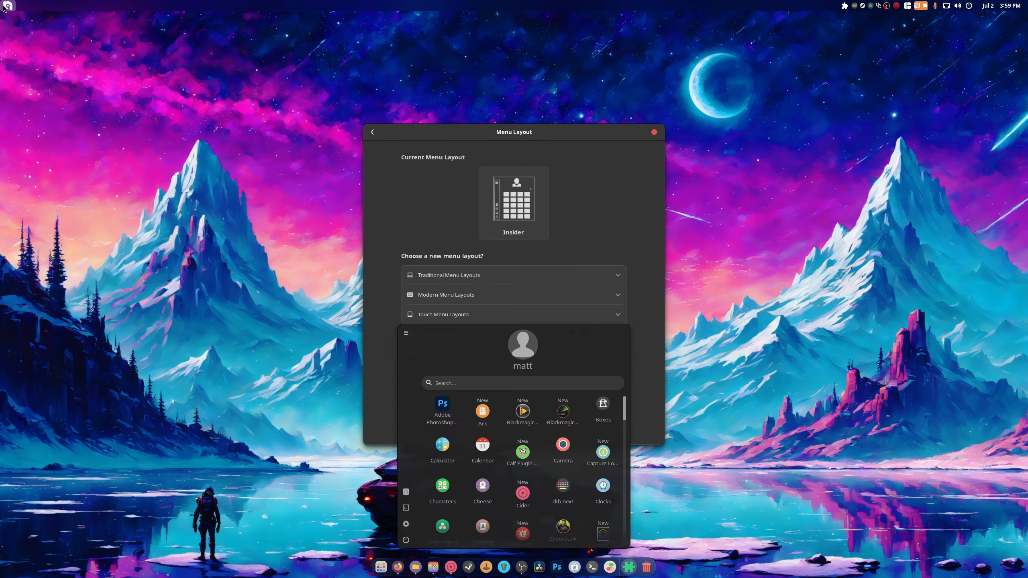
click(4, 7)
Change the ArcMenu layout to Redmond from the modern layouts and preview the application menu.
click(446, 294)
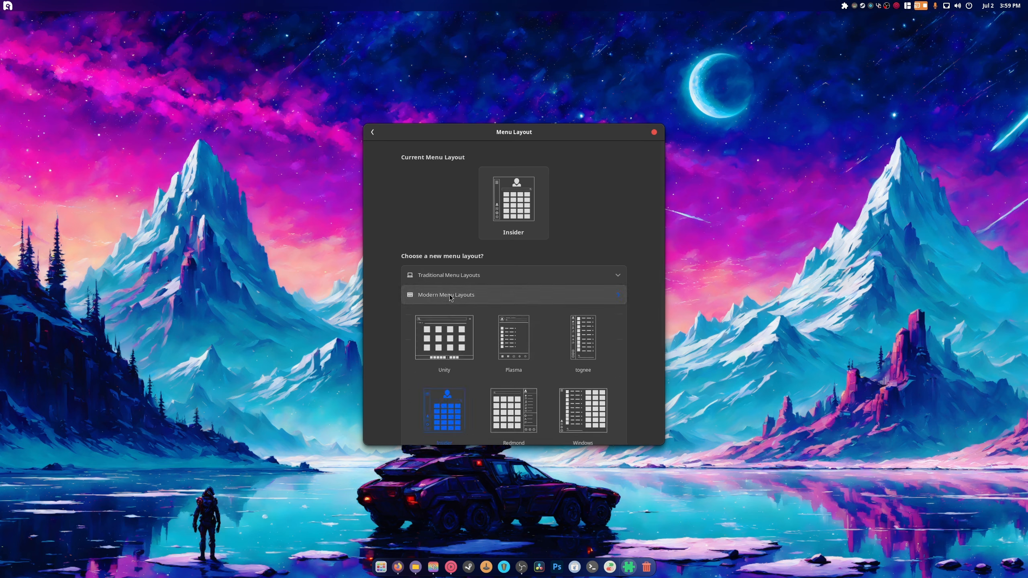
scroll(570, 375, down, 3)
scroll(569, 376, down, 5)
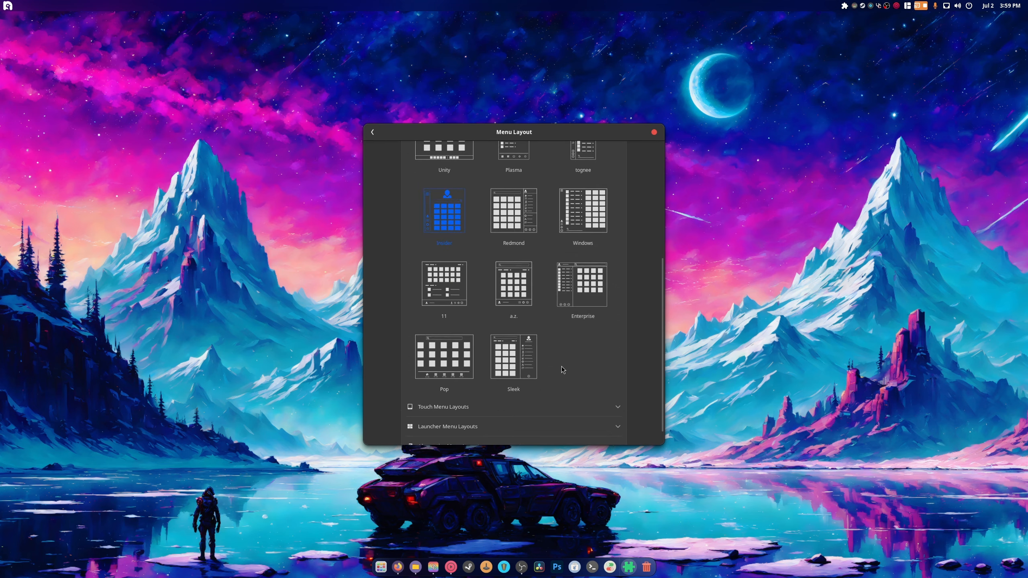
click(515, 251)
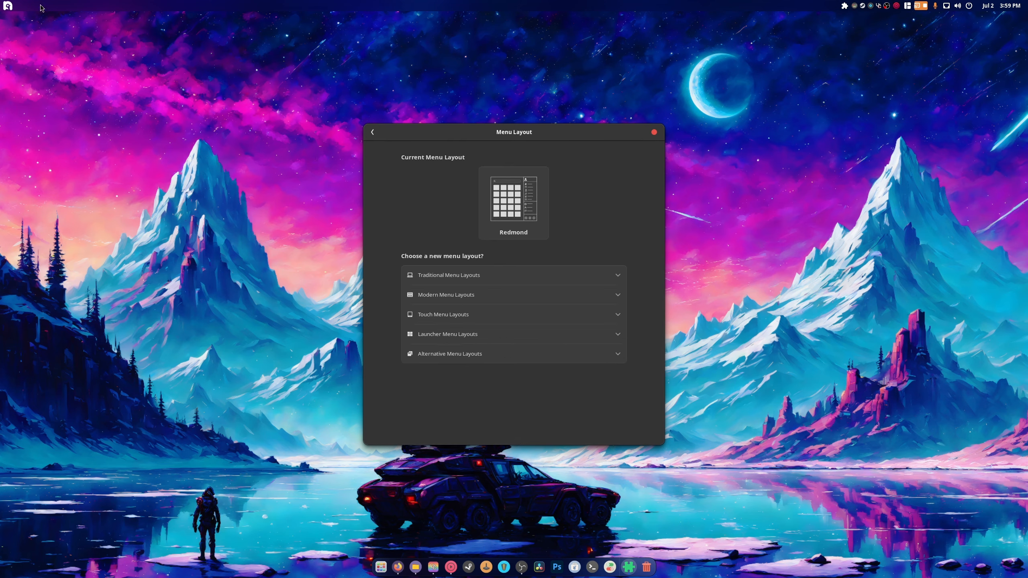
click(8, 6)
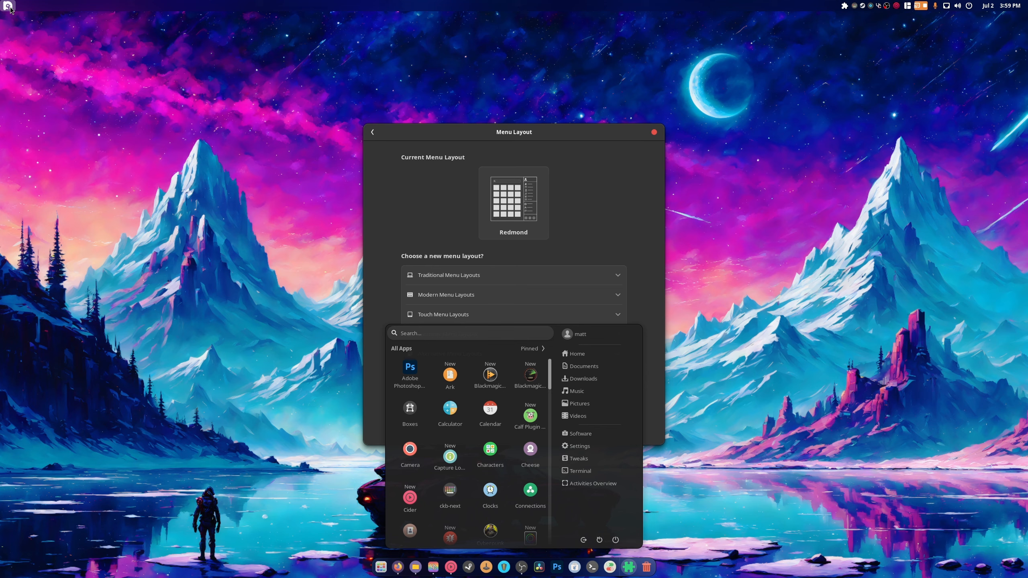
click(8, 6)
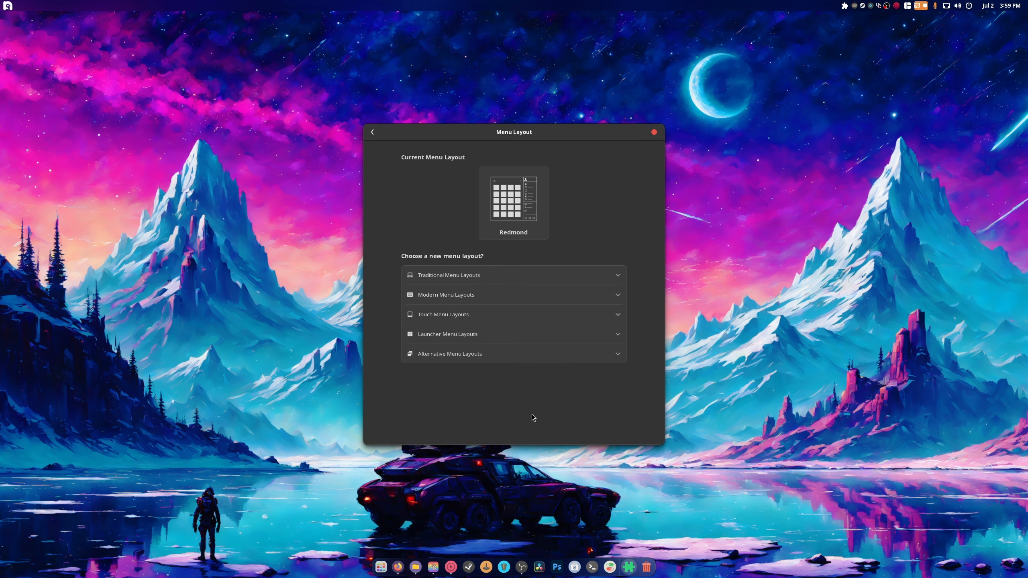
Change the ArcMenu layout to Pop from the modern layouts and preview the application menu.
click(429, 299)
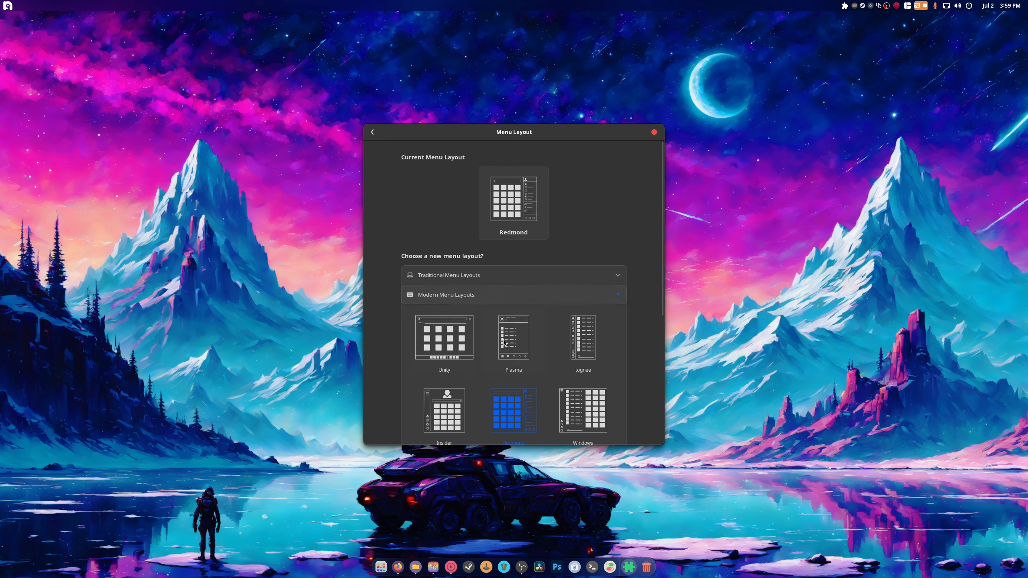
scroll(585, 394, down, 3)
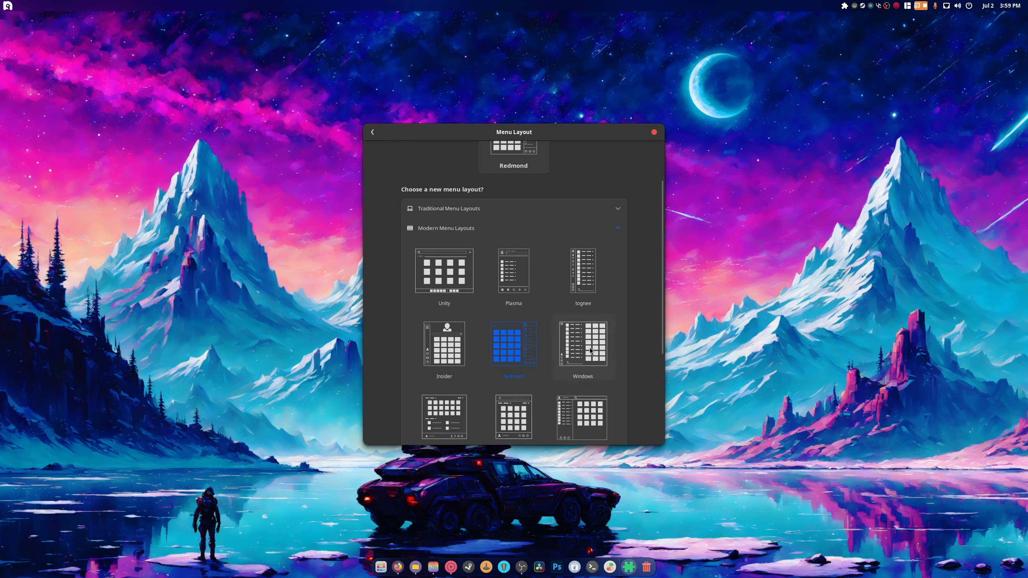
scroll(589, 350, down, 2)
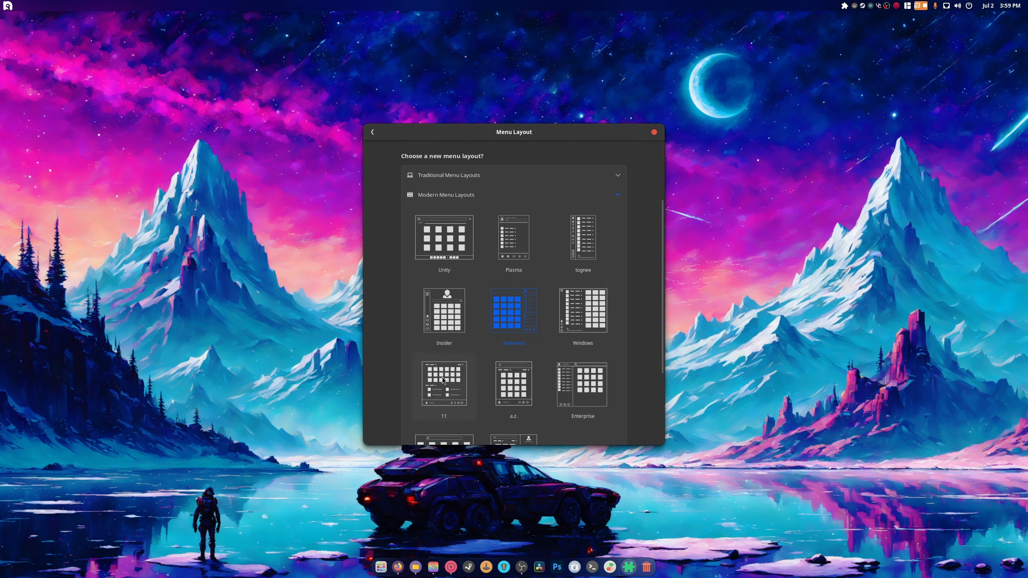
scroll(565, 382, down, 3)
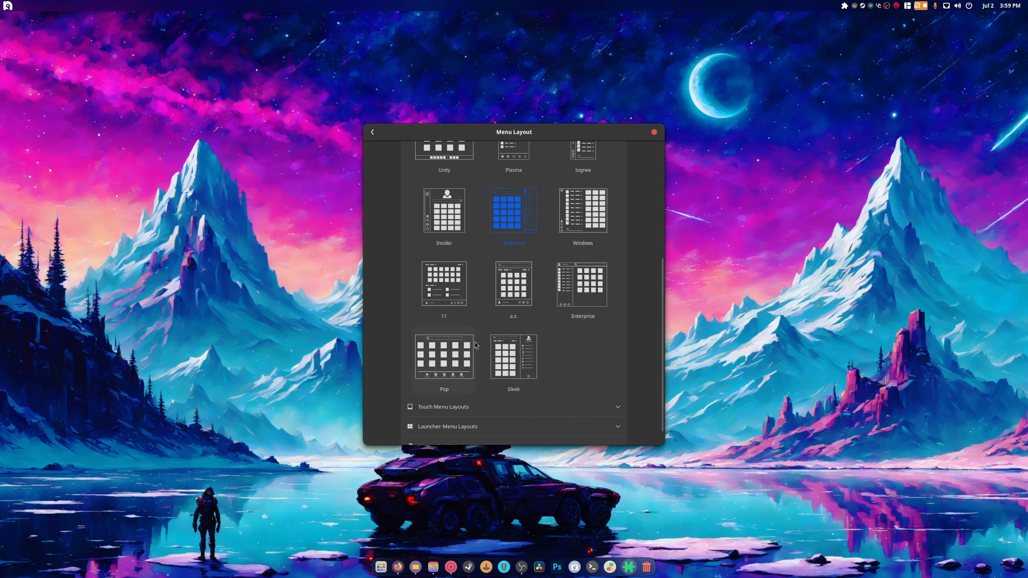
click(444, 356)
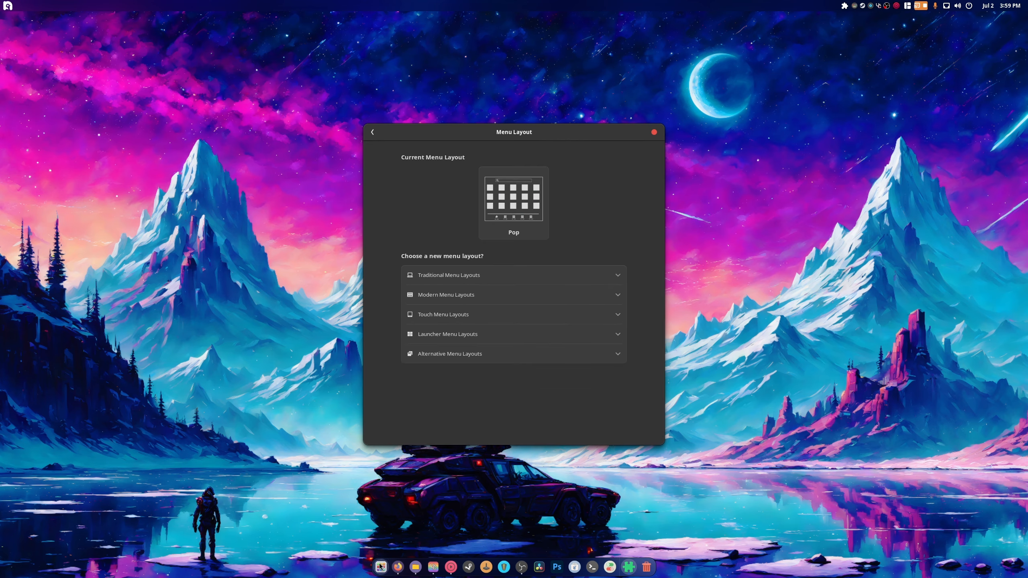
click(8, 5)
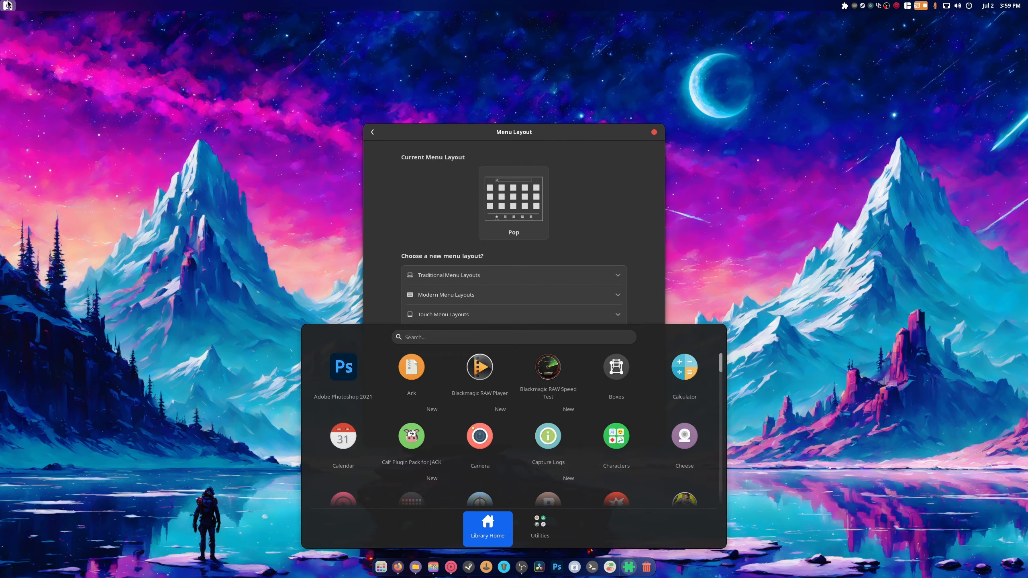
click(8, 6)
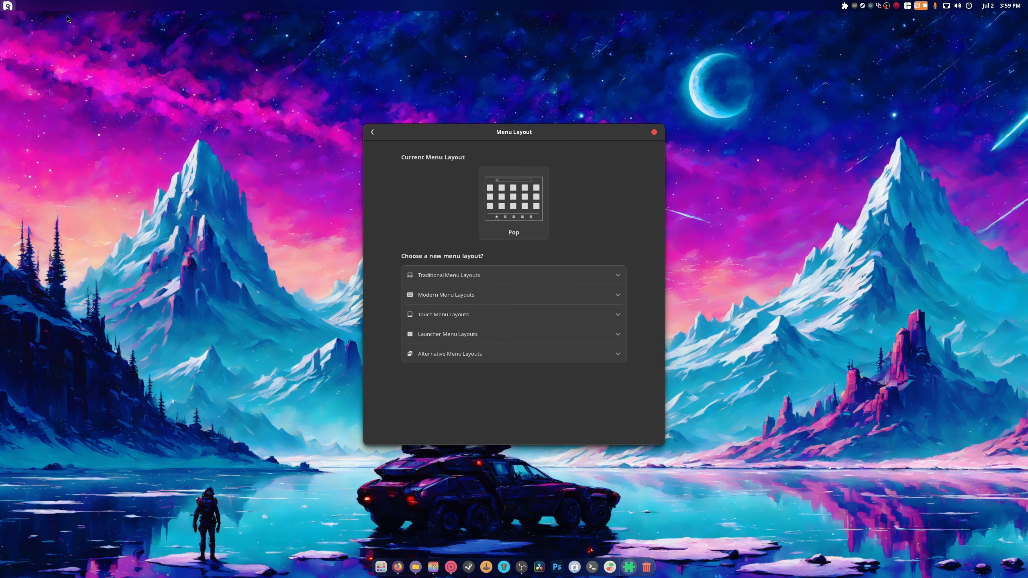
View ArcMenu's Menu Theme settings, go back, and open the Menu Visual Appearance settings.
click(372, 133)
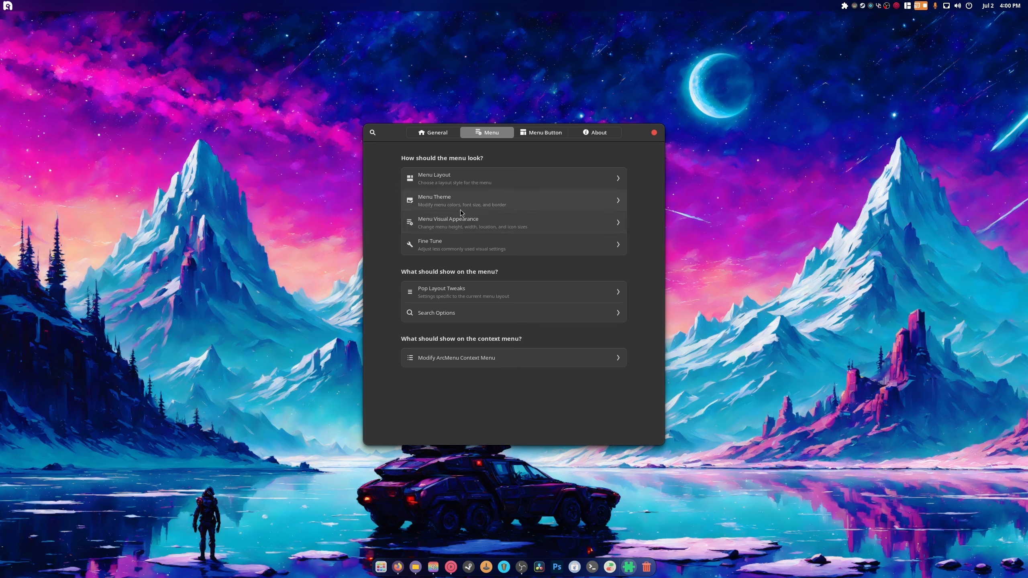
click(491, 206)
click(373, 133)
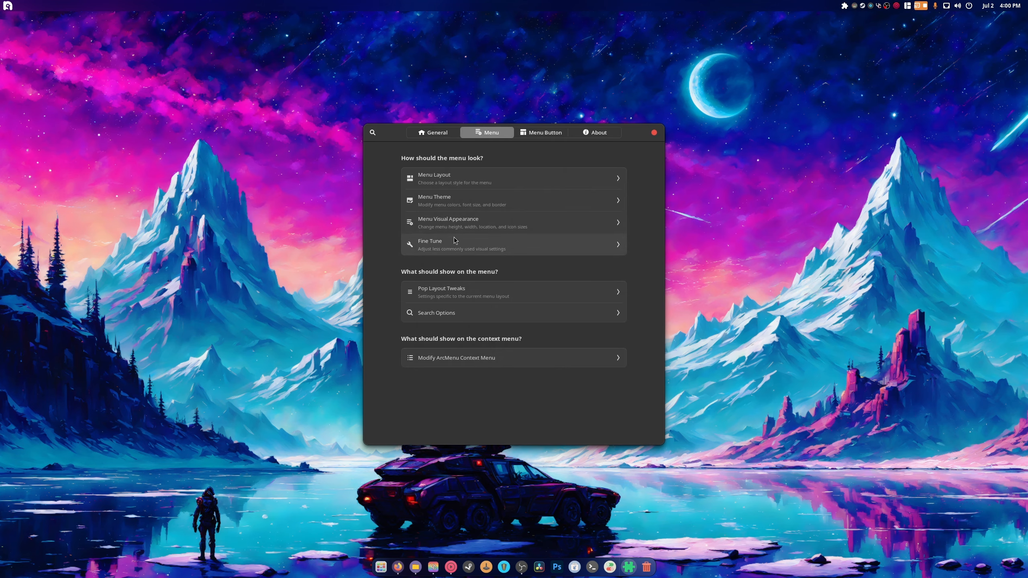
click(511, 222)
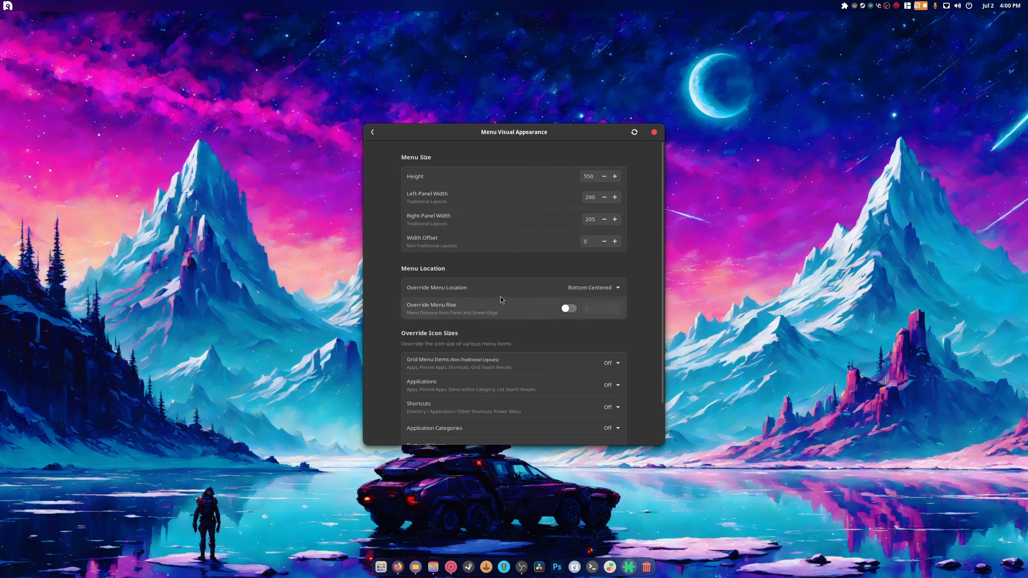
Set ArcMenu's Override Menu Location to Off and preview where the application menu opens.
click(595, 287)
click(603, 308)
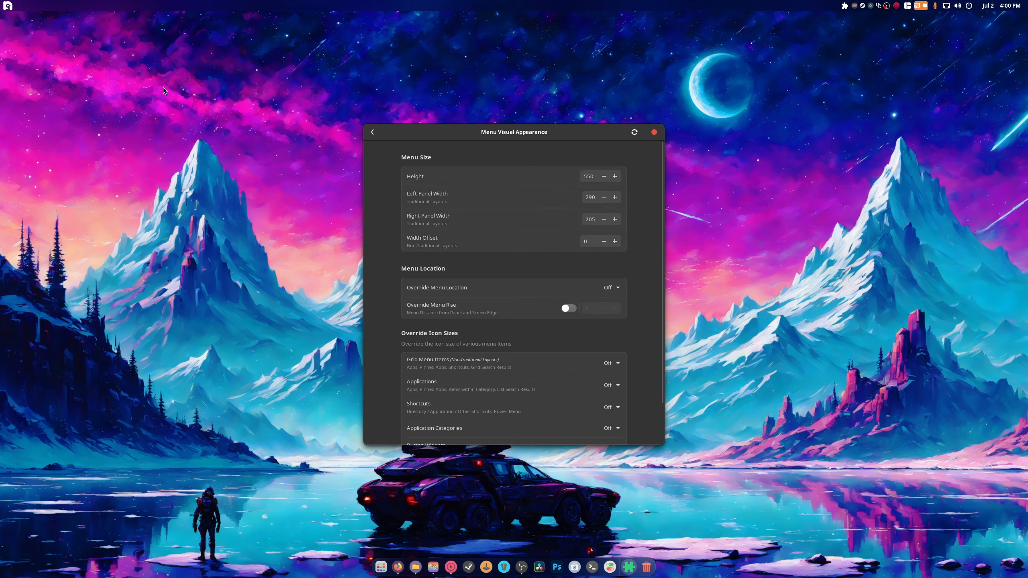
click(7, 6)
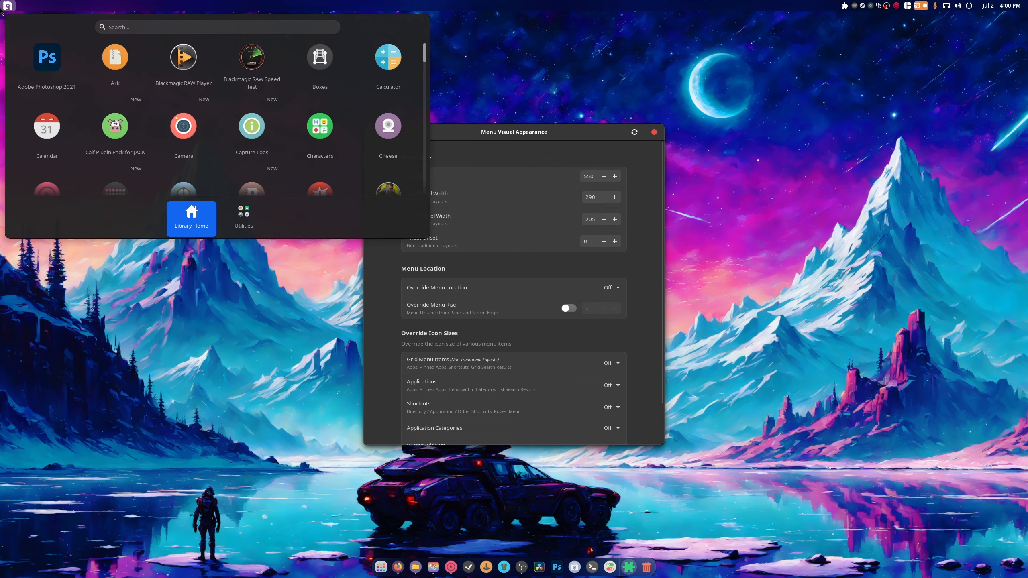
click(453, 226)
Set ArcMenu's Override Menu Location to Top Centered, preview the menu, and close the ArcMenu settings.
click(611, 287)
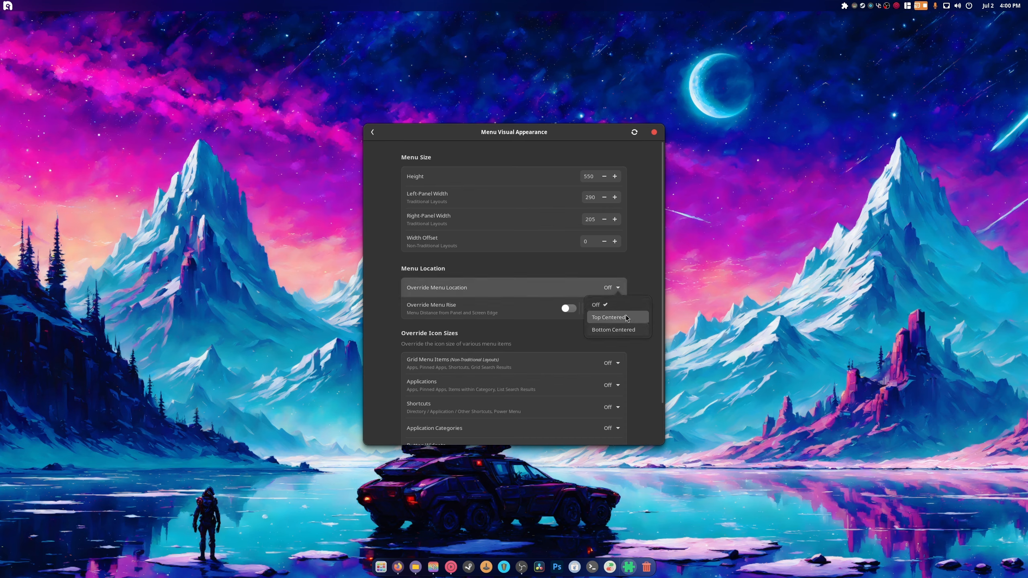
click(608, 320)
click(8, 6)
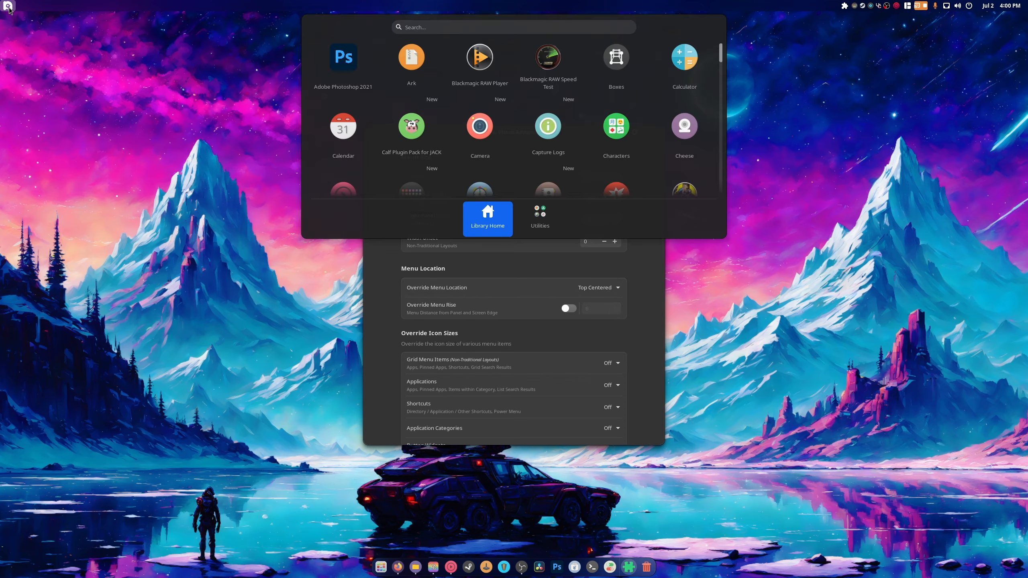
click(8, 6)
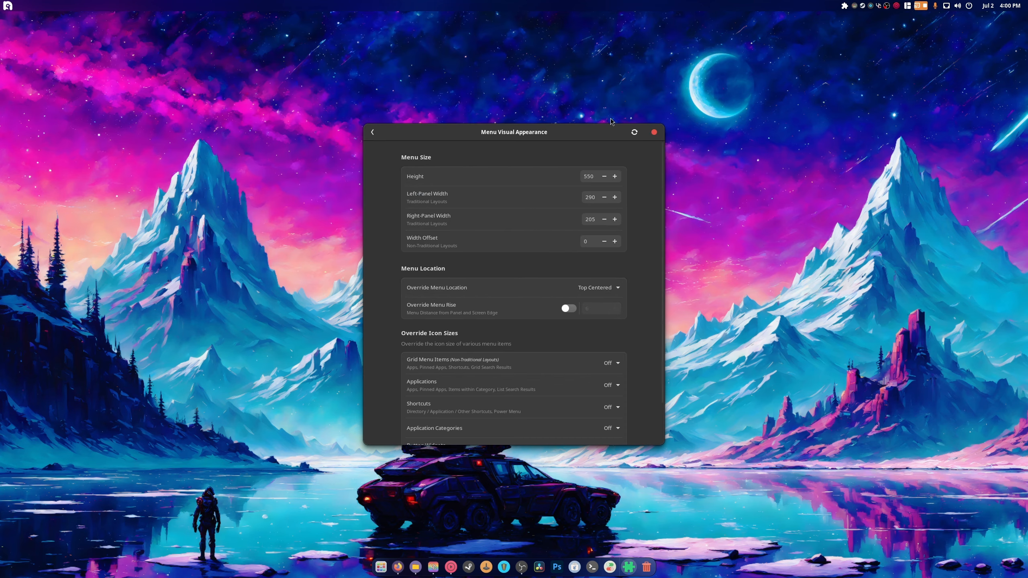
click(654, 132)
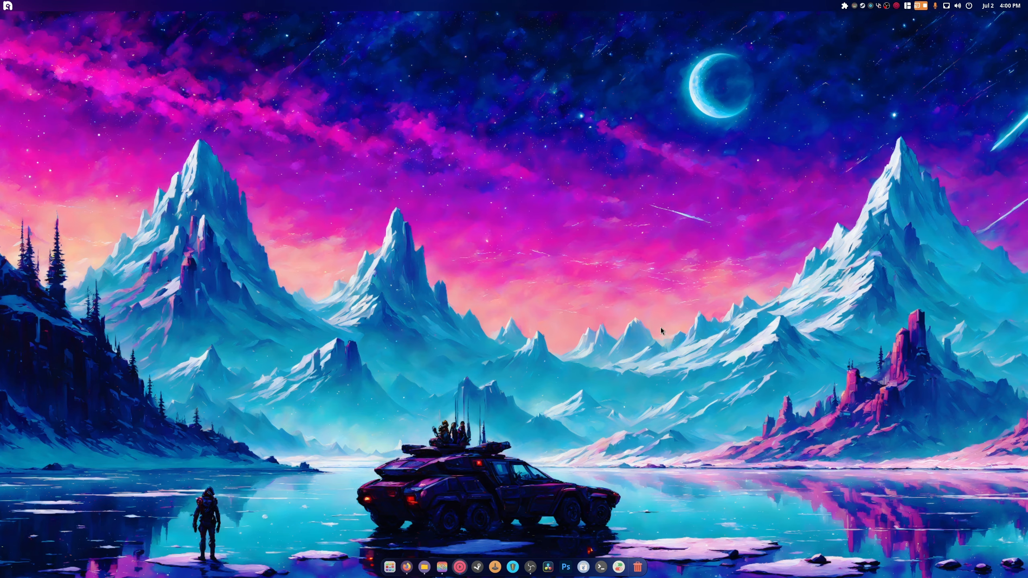
Open the application menu on the desktop, browse its list of applications, and close it.
key(super)
key(super)
key(super)
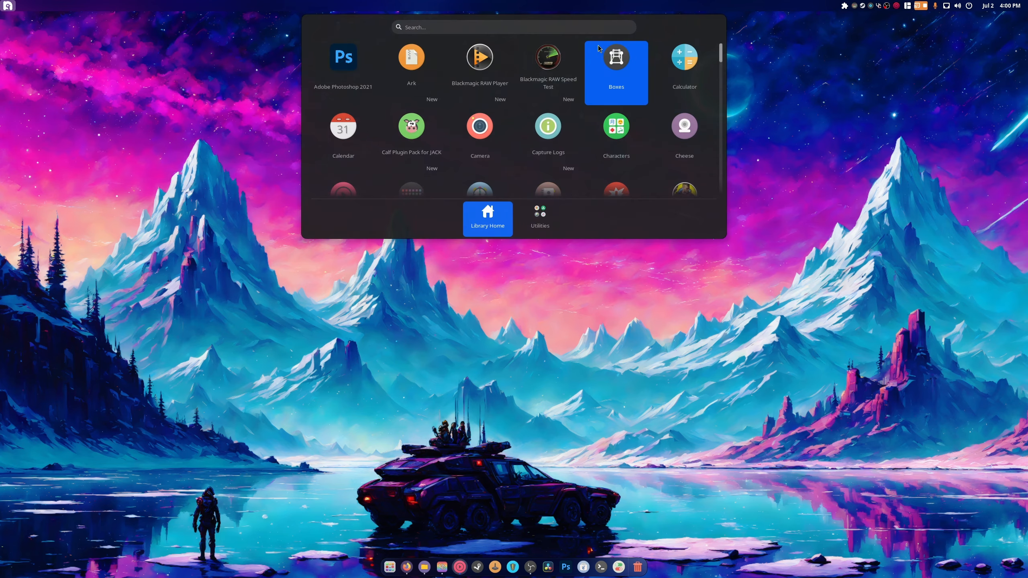
scroll(574, 124, down, 15)
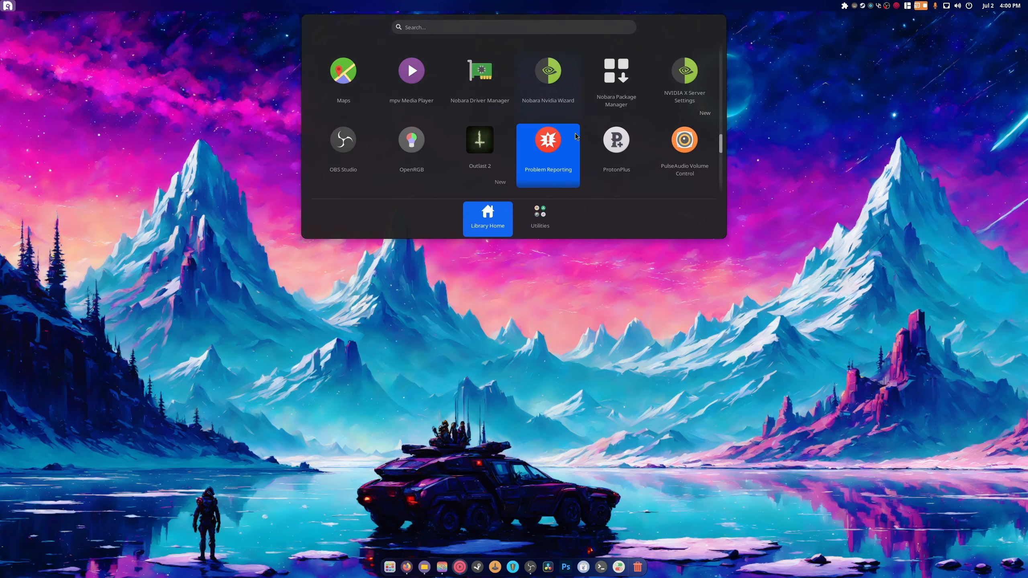
click(593, 289)
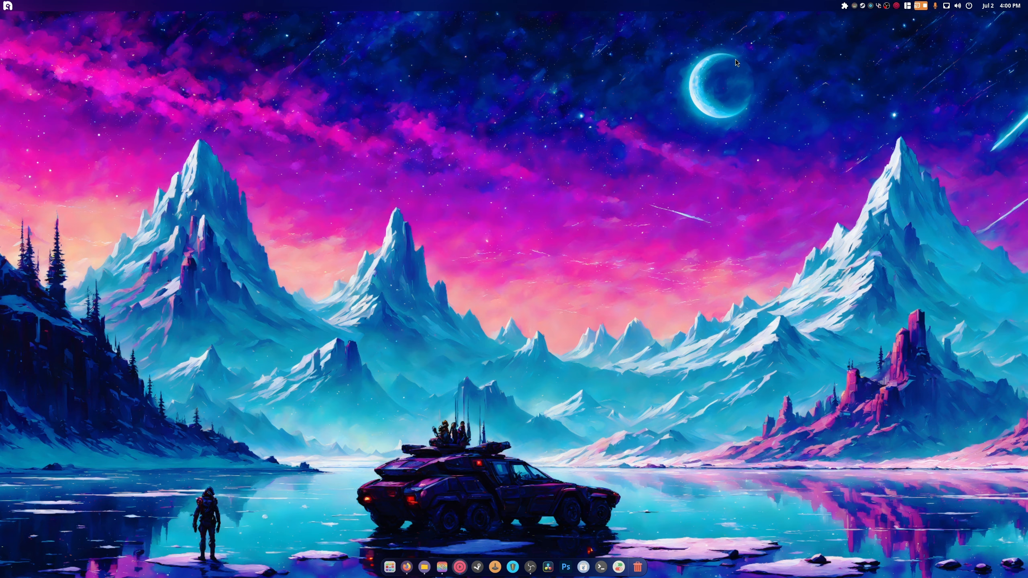
Open the Blur my Shell settings and examine the Native gaussian blur and Corner effects of the Default rounded pipeline.
click(844, 6)
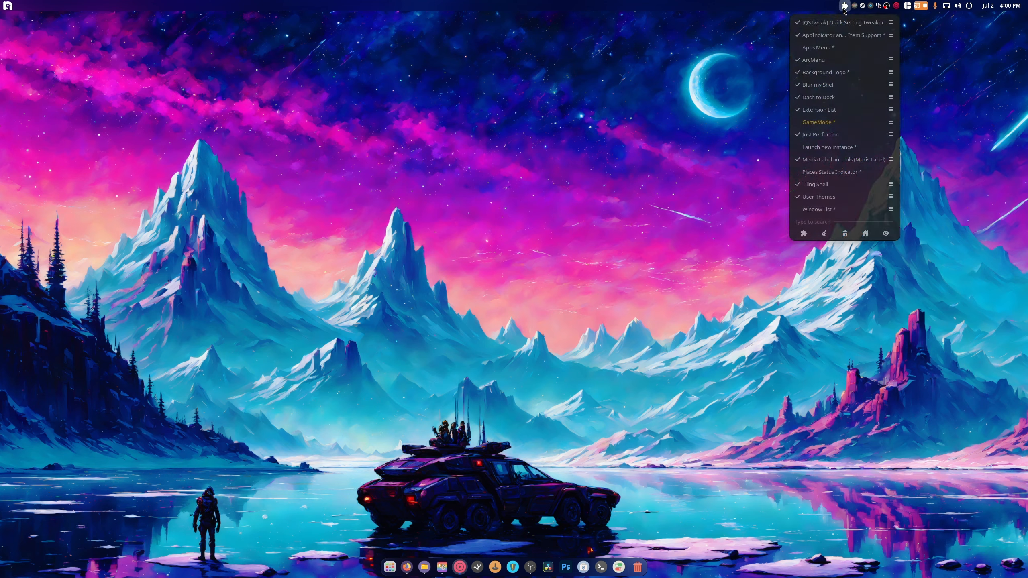
click(891, 86)
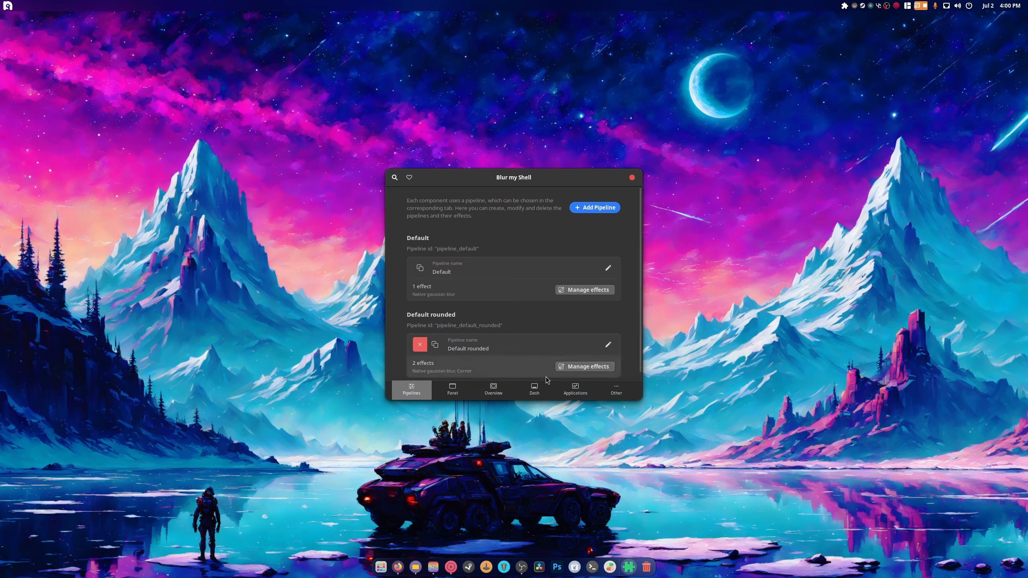
scroll(525, 335, down, 1)
click(585, 360)
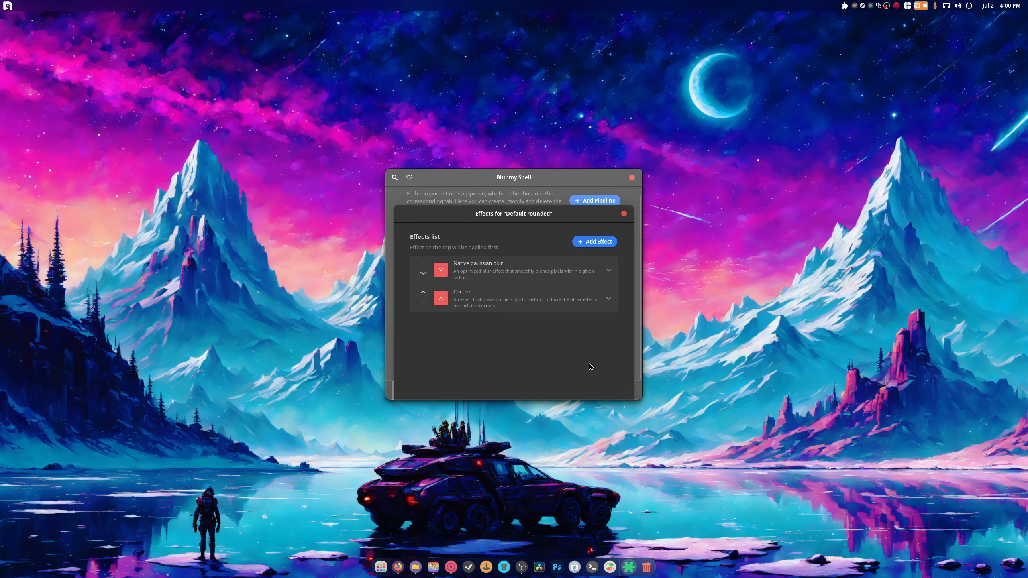
click(559, 283)
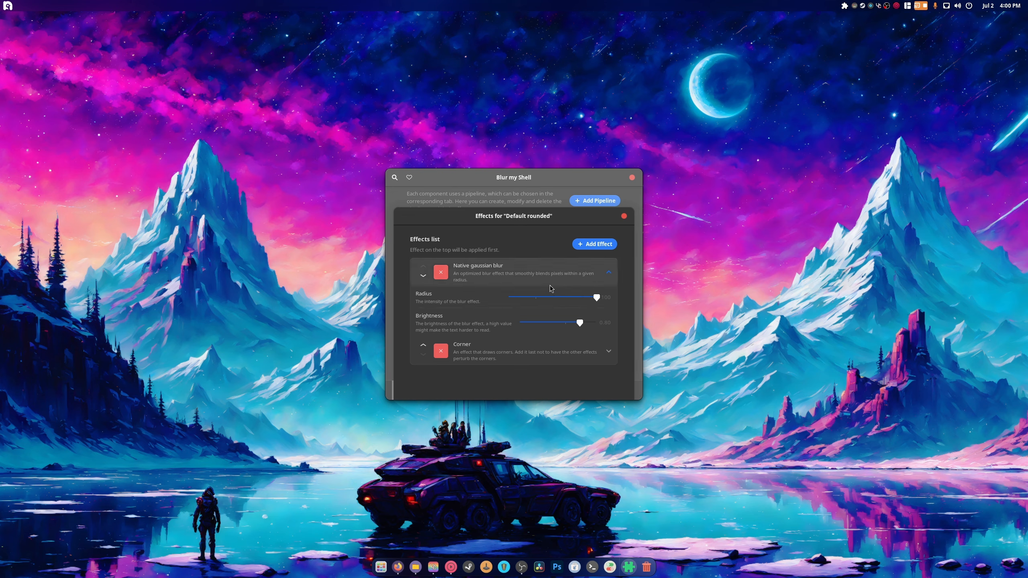
click(536, 355)
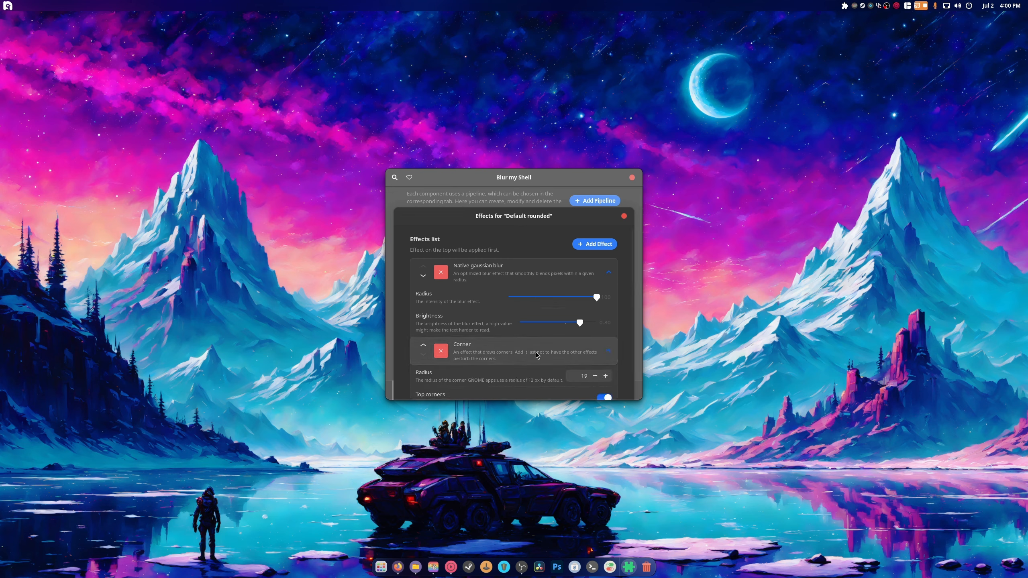
scroll(538, 389, down, 2)
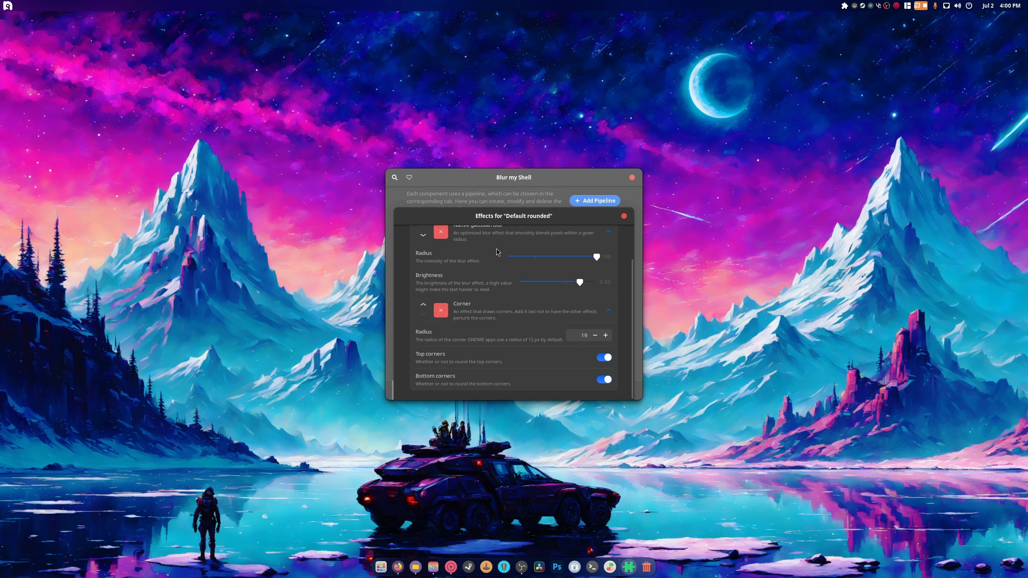
scroll(497, 252, up, 1)
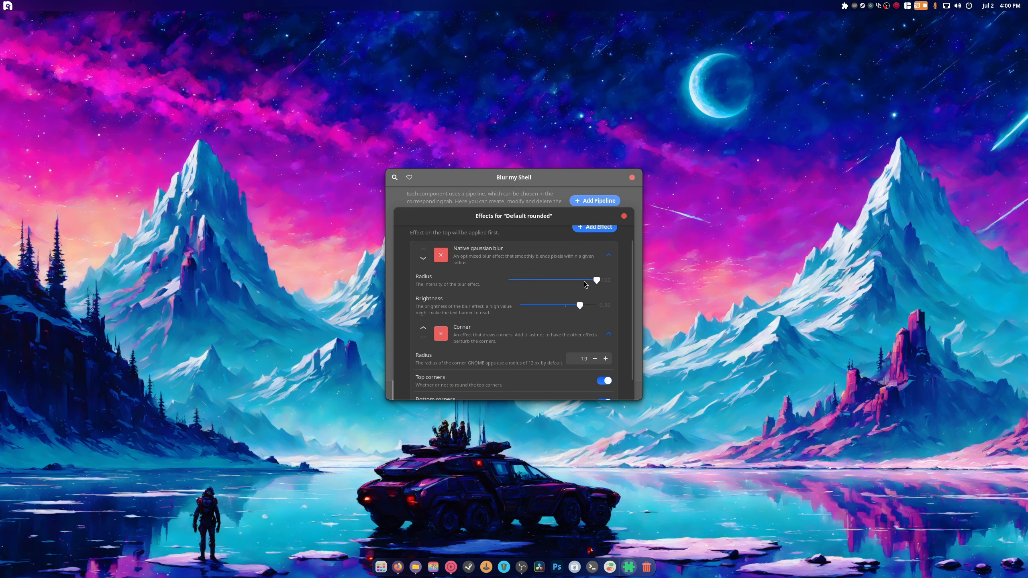
click(608, 259)
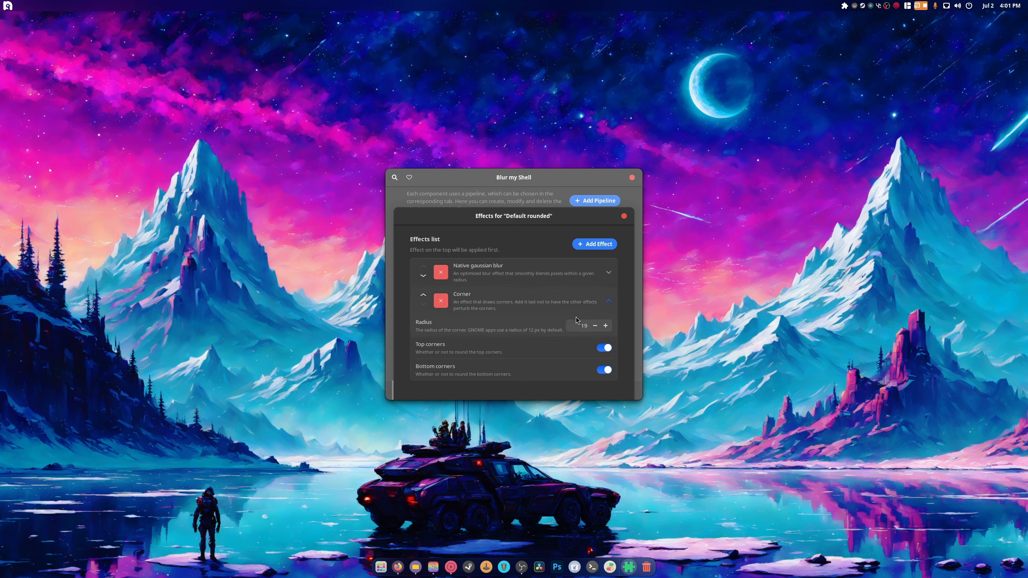
click(624, 216)
Examine the Native gaussian blur effect options of the Default pipeline.
click(579, 283)
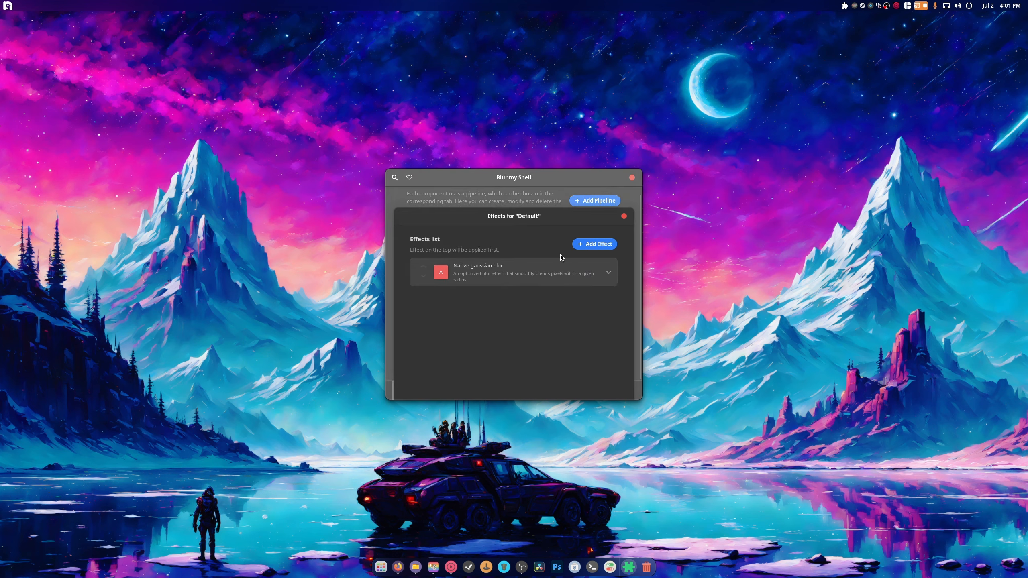
click(566, 272)
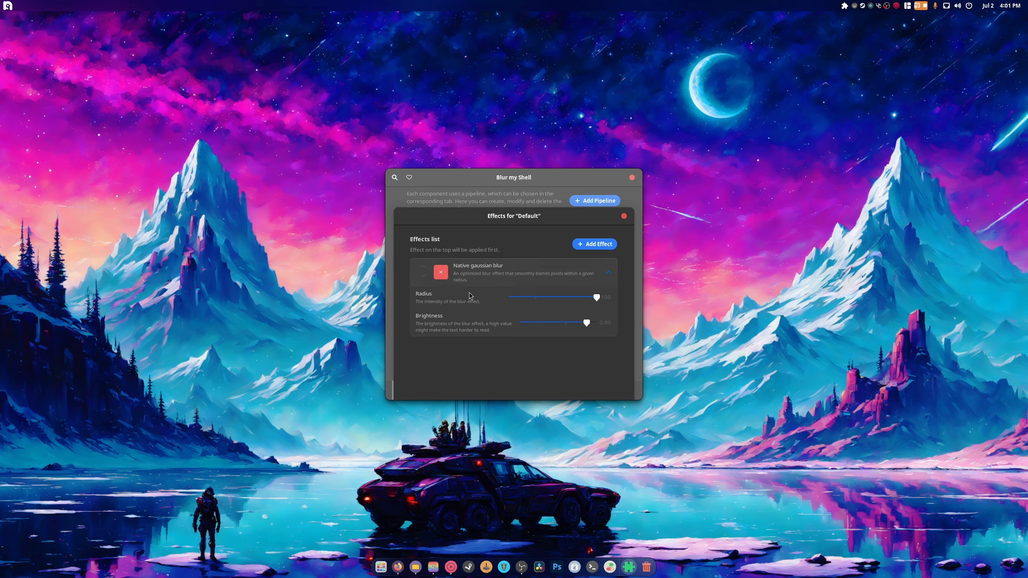
click(623, 216)
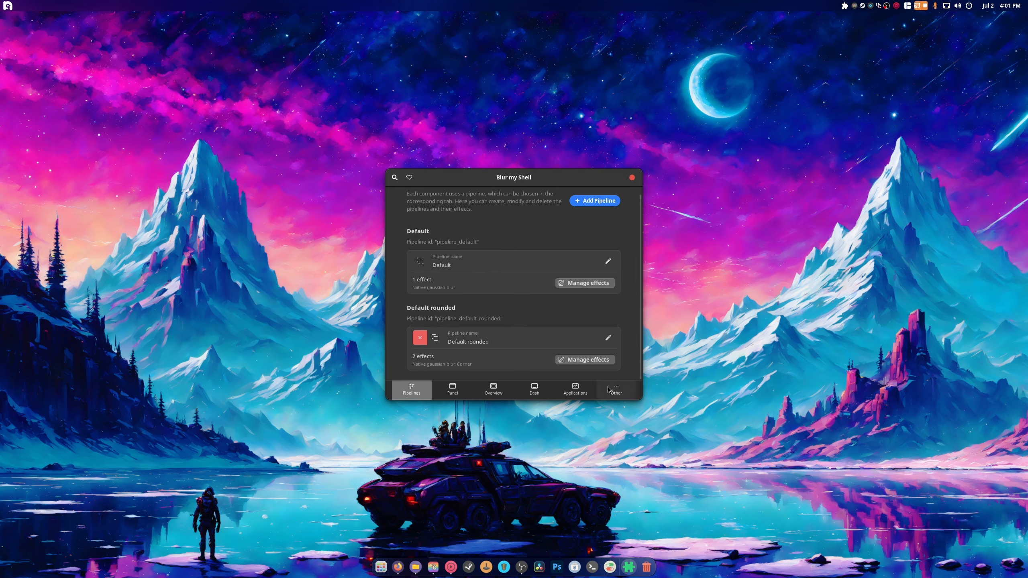
Bring up a Files window and add it to the whitelist in Blur my Shell's Applications blur settings.
click(590, 387)
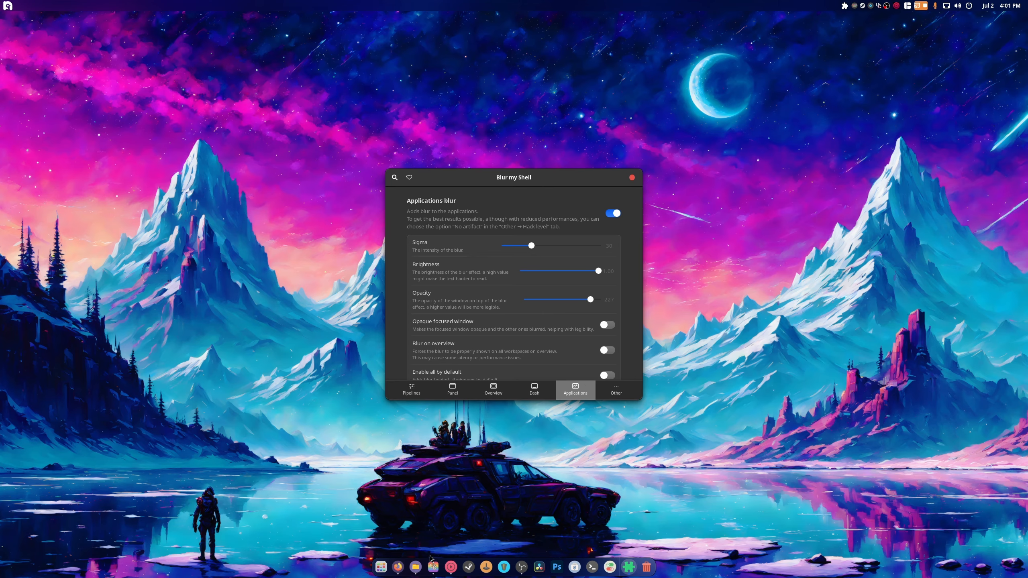
click(414, 562)
drag(1027, 118, 248, 36)
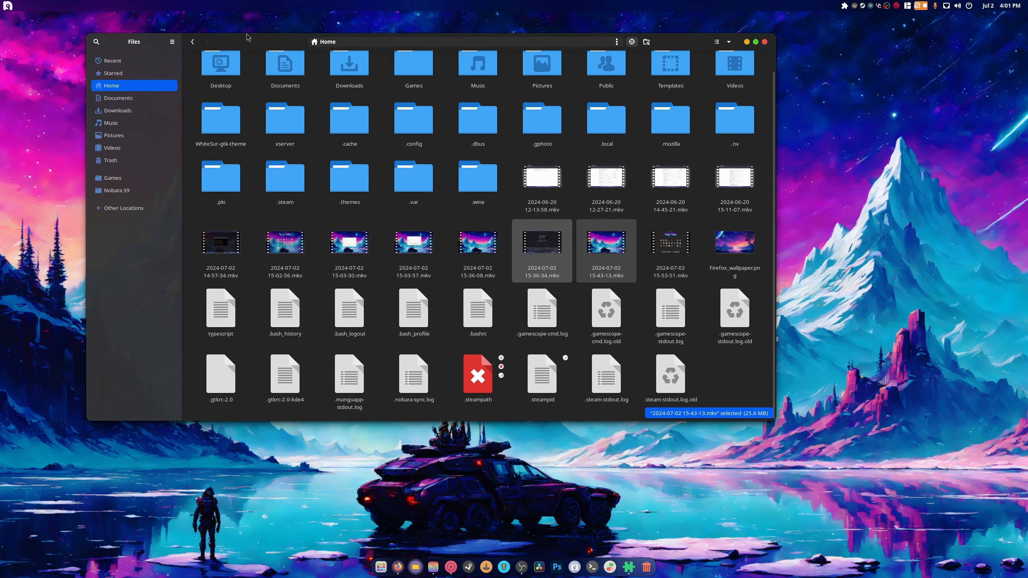
click(628, 567)
scroll(525, 354, down, 3)
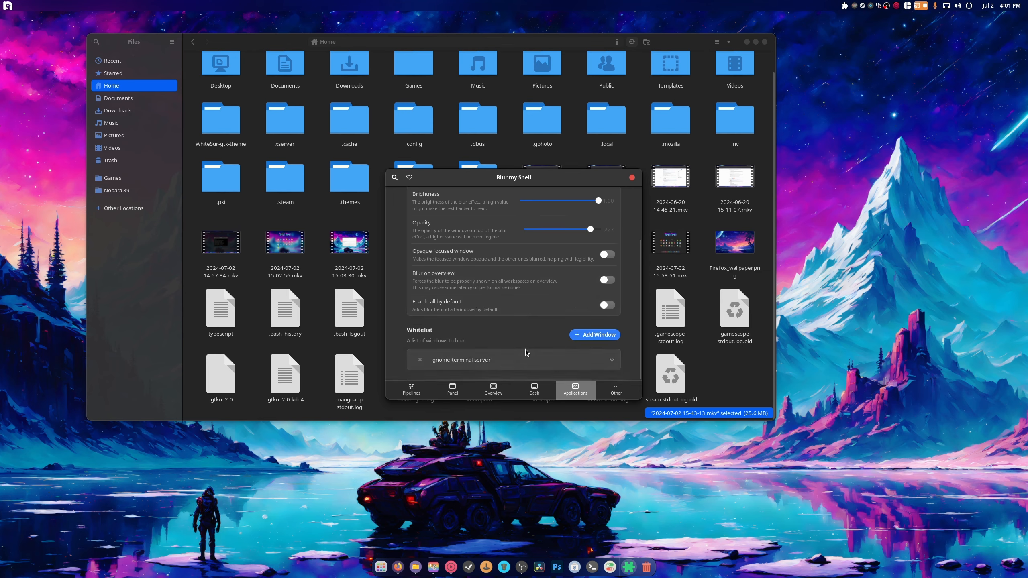
click(595, 334)
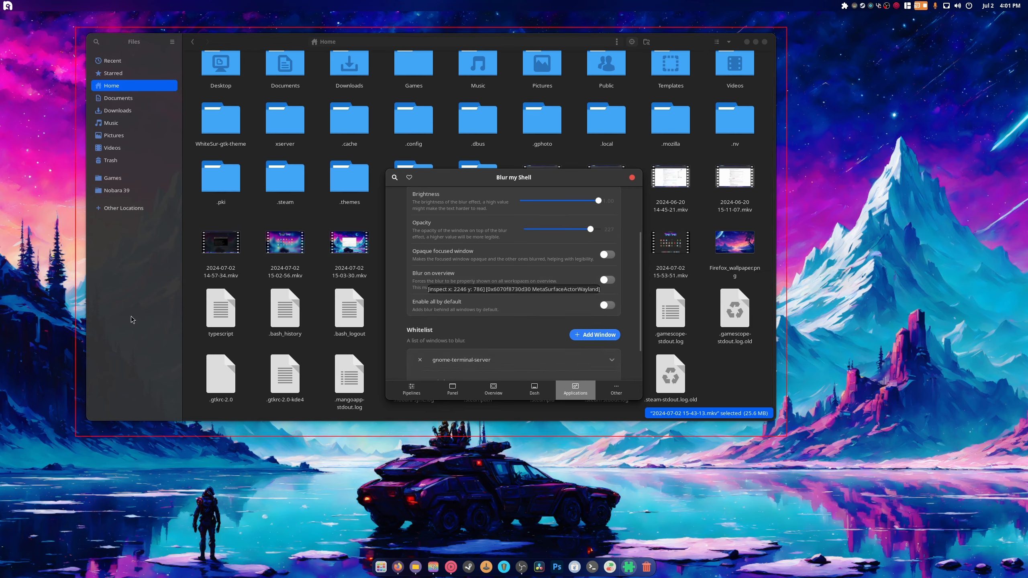
click(318, 343)
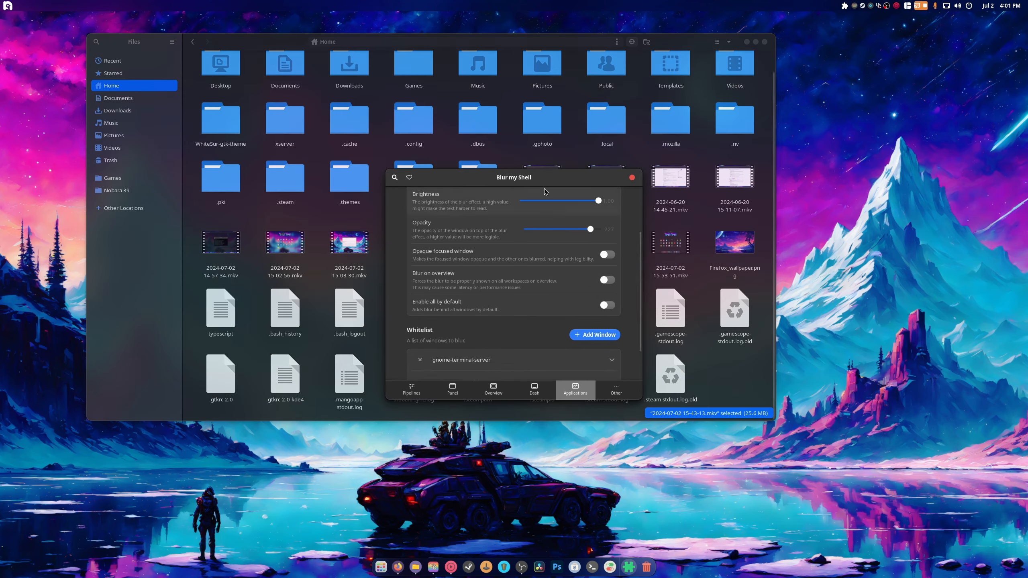
Add the Blur my Shell settings window to the Applications blur whitelist.
click(594, 336)
click(478, 199)
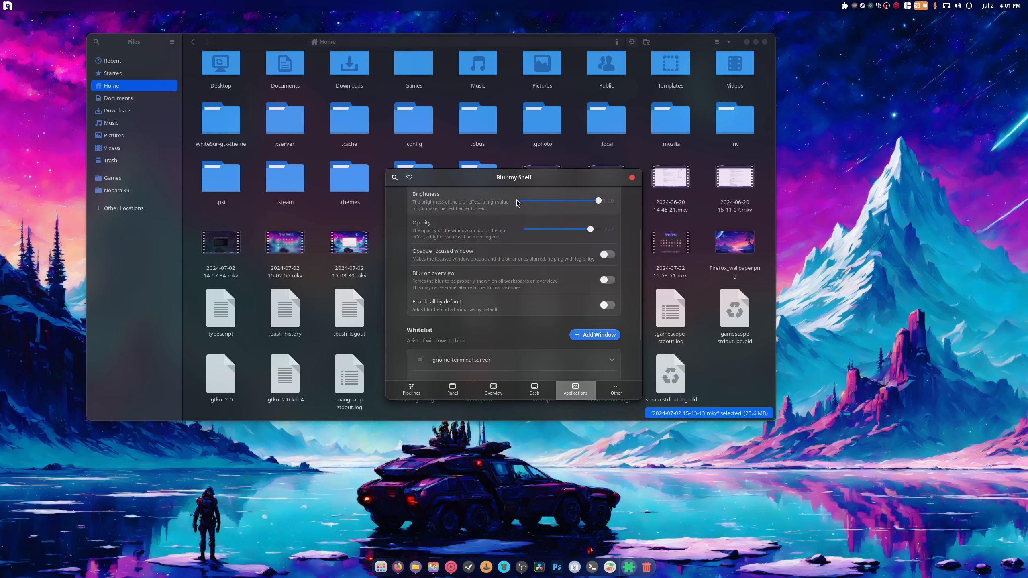
click(595, 335)
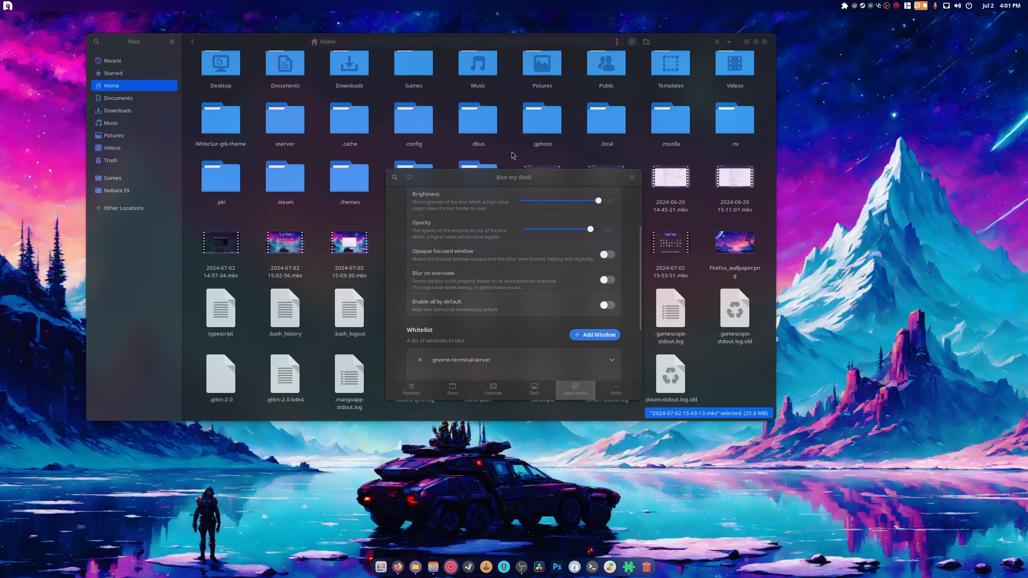
Move the music player window around to inspect its blurred background, and close it and the Files window.
drag(1027, 239, 452, 128)
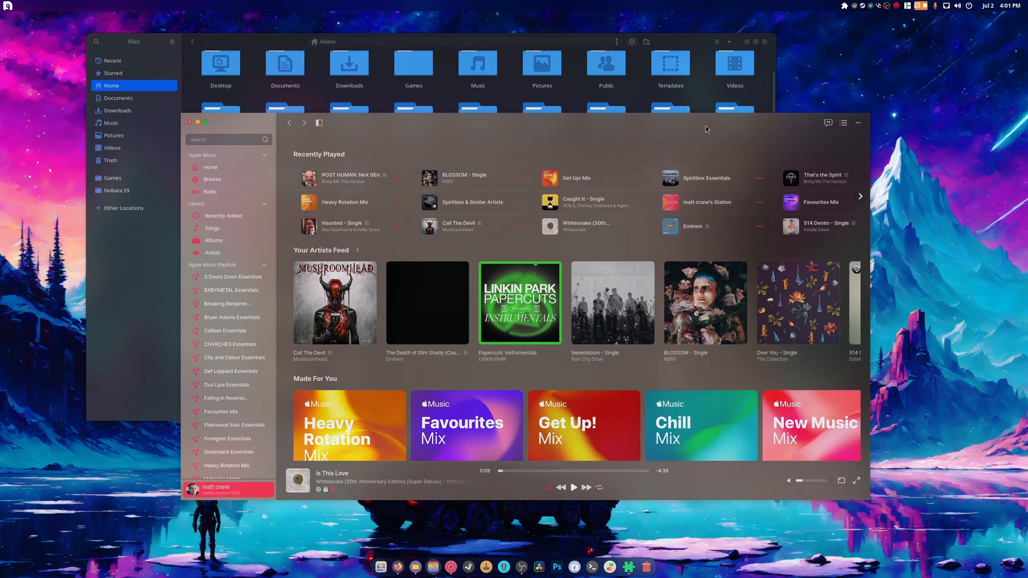
drag(201, 127, 157, 95)
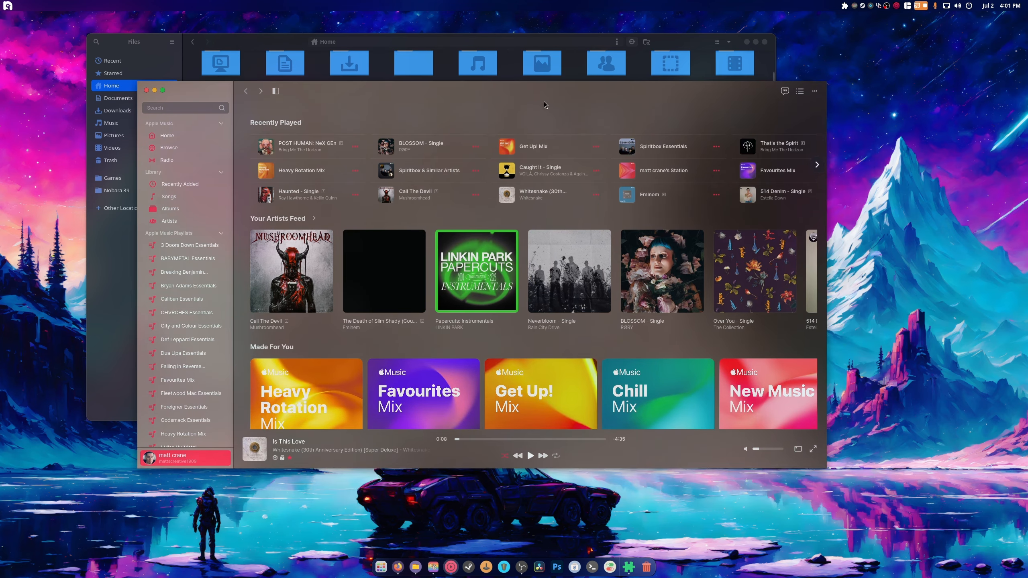
click(155, 91)
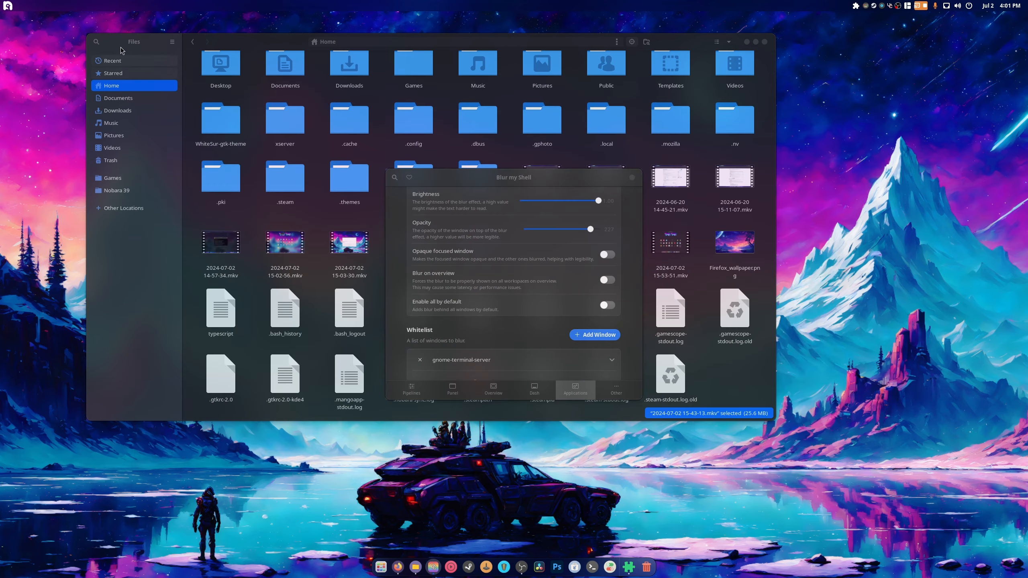
click(768, 48)
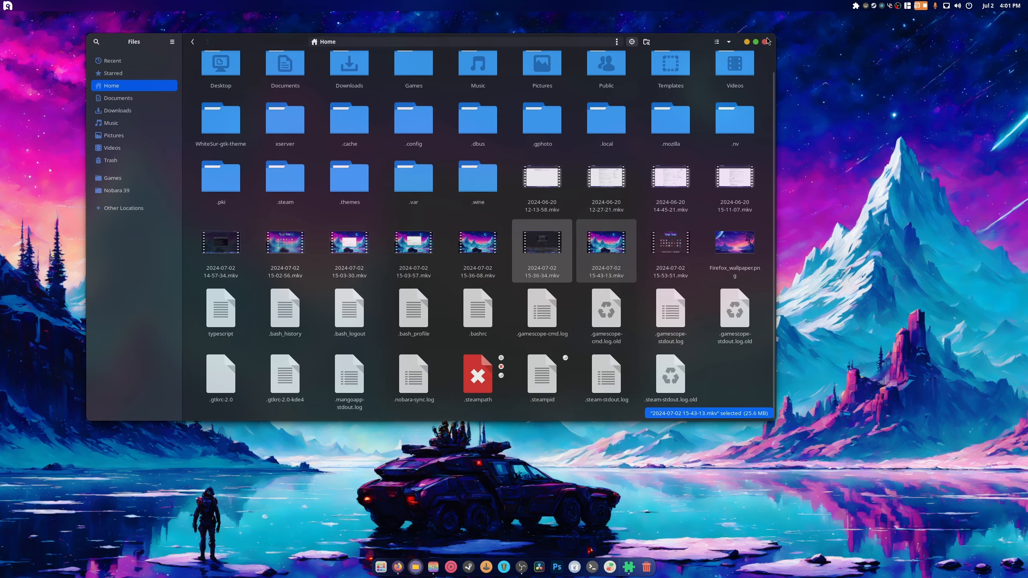
click(765, 42)
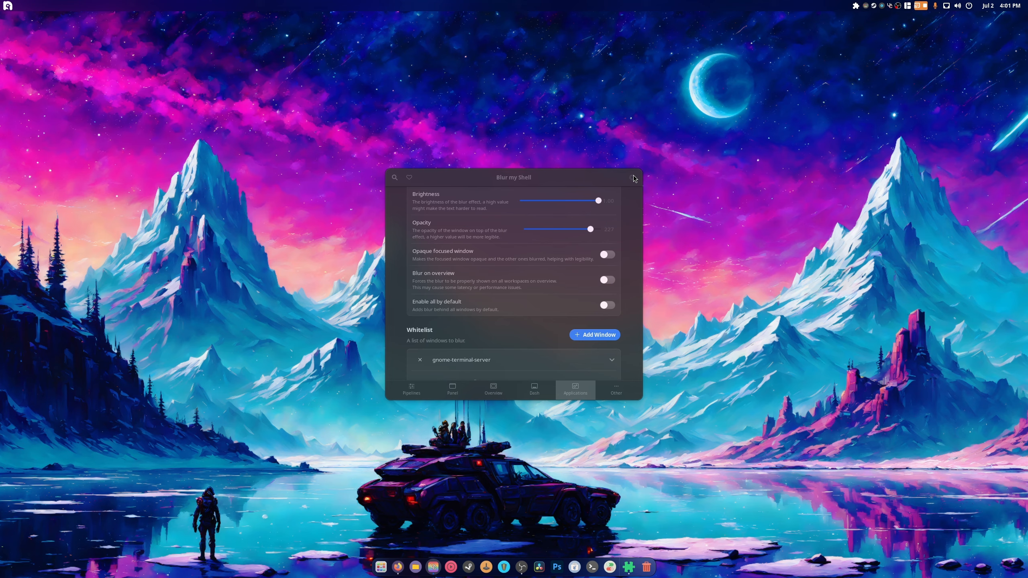
Look over the Applications blur whitelist, slightly adjust the Opacity of blurred windows, and close the Blur my Shell settings.
drag(633, 176, 566, 146)
scroll(453, 282, down, 4)
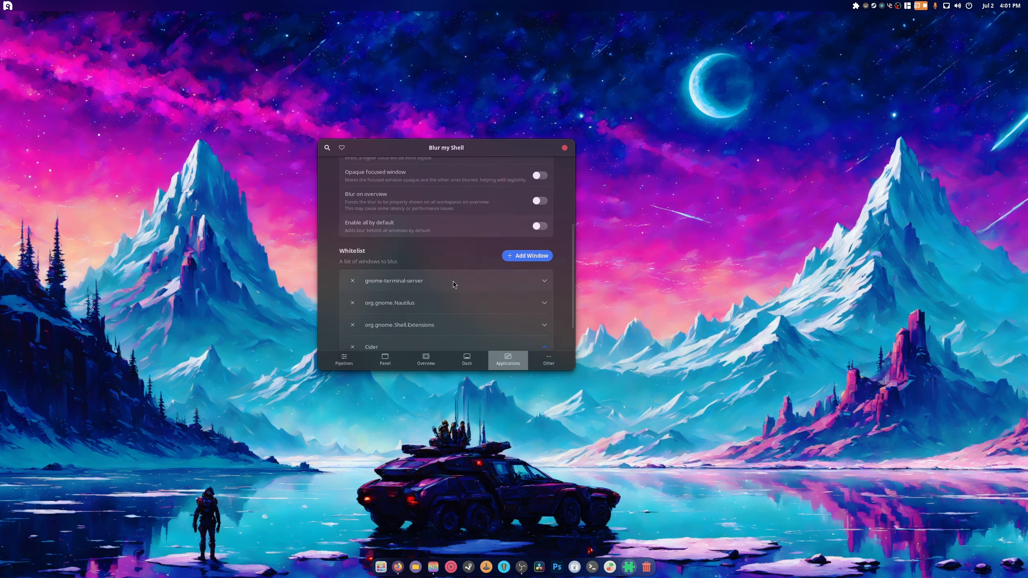
scroll(457, 284, up, 4)
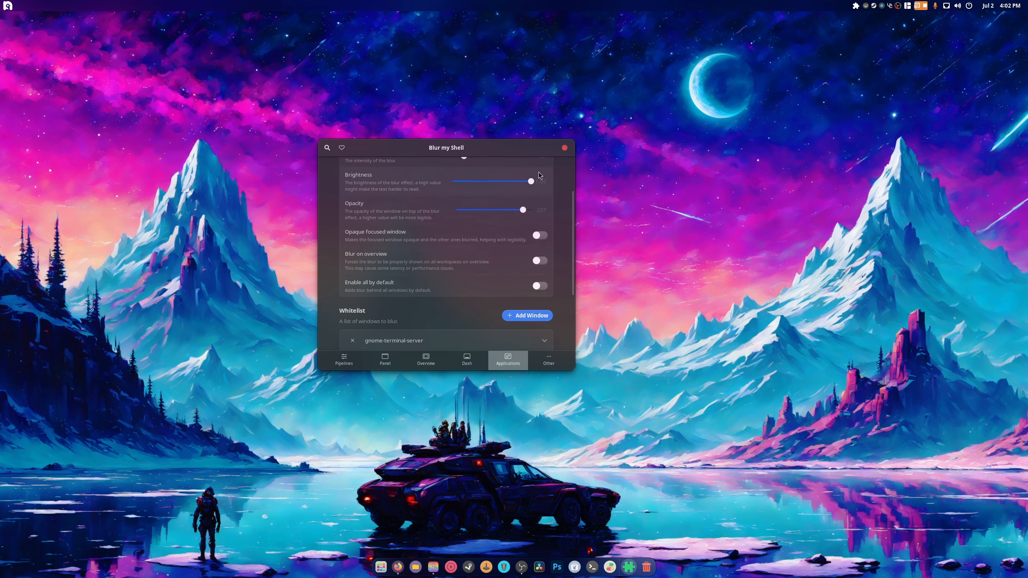
drag(530, 181, 522, 217)
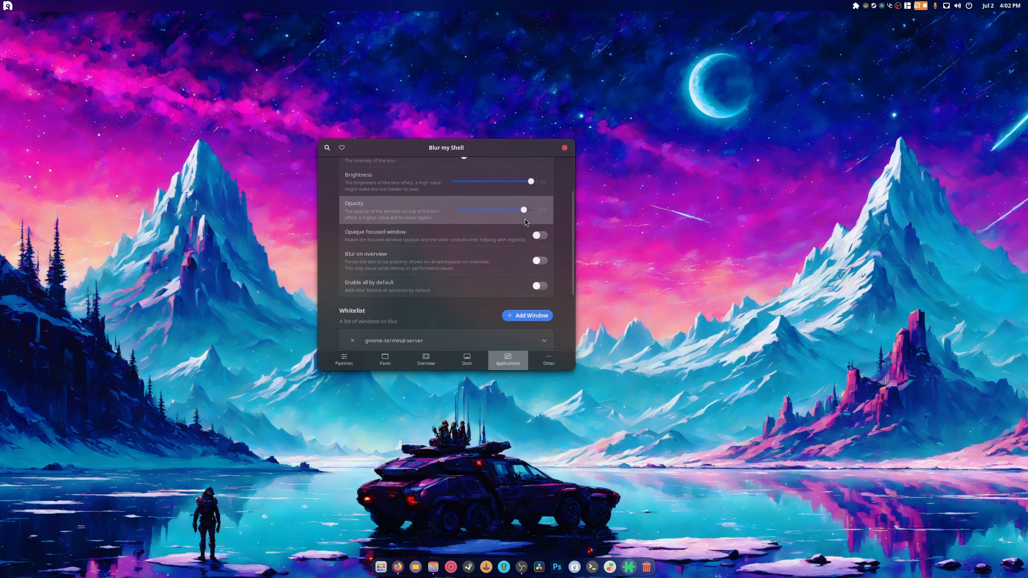
click(564, 148)
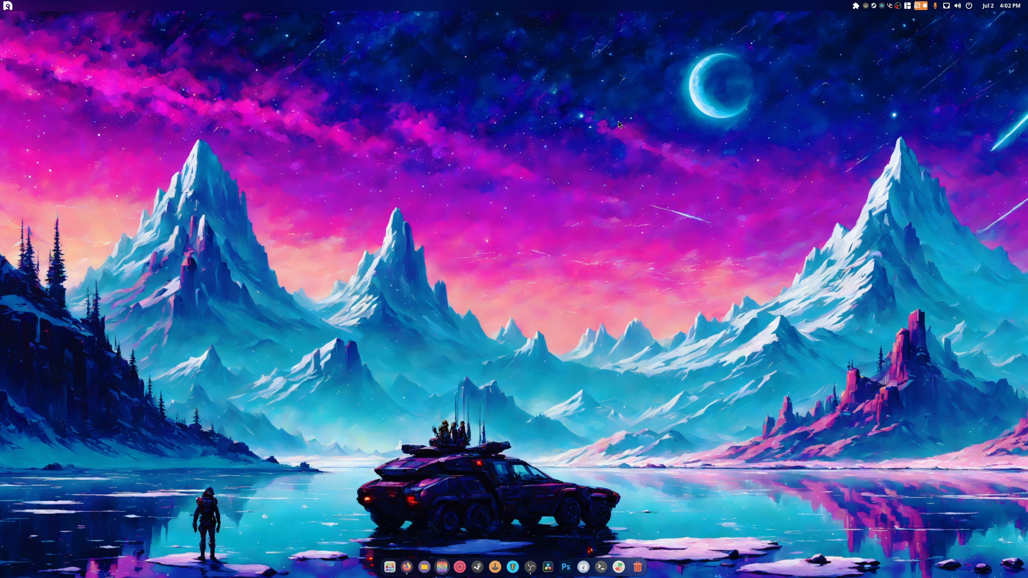
Open the Dash to Dock settings from the extension list and shift the window up and to the side.
click(856, 6)
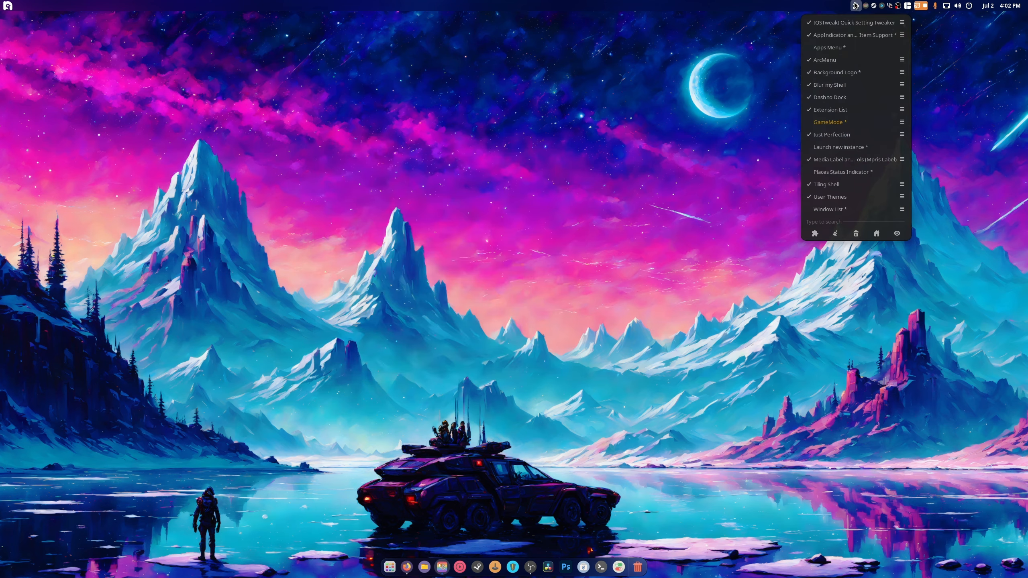
click(902, 97)
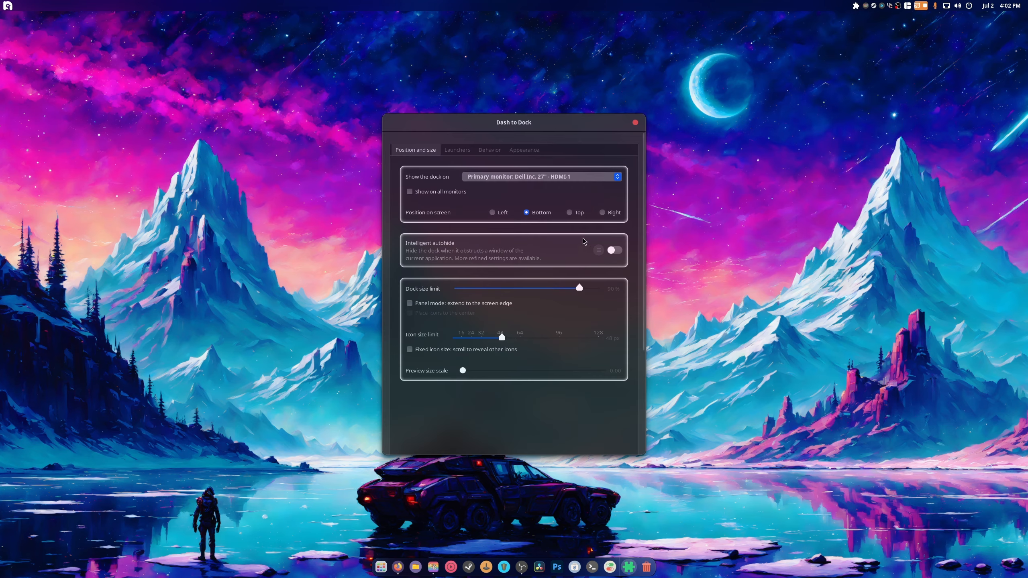
drag(534, 135, 495, 120)
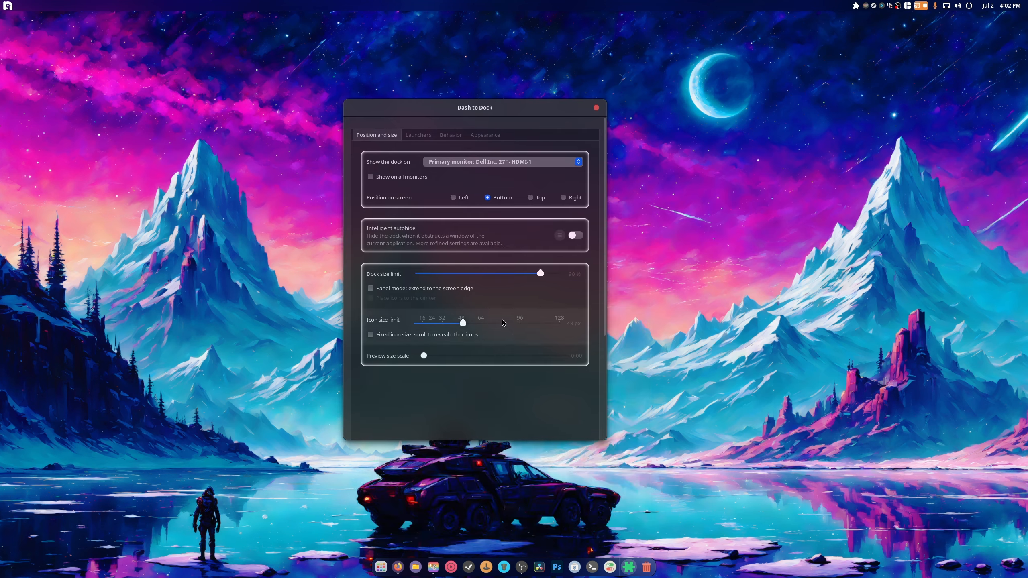
Try the dock's Panel mode and the Show volumes and devices launcher option, switching each on and back off.
click(454, 289)
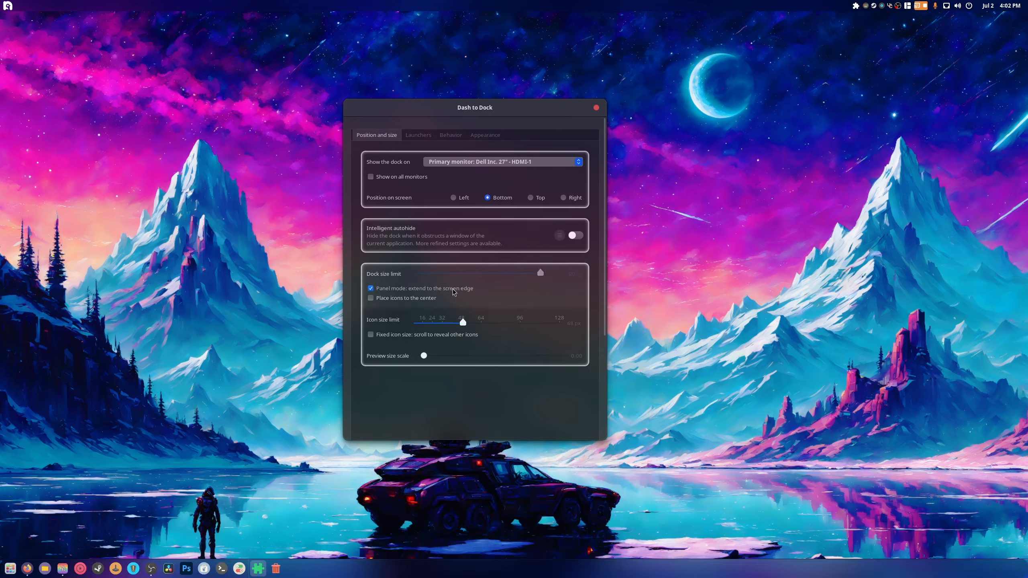
click(453, 290)
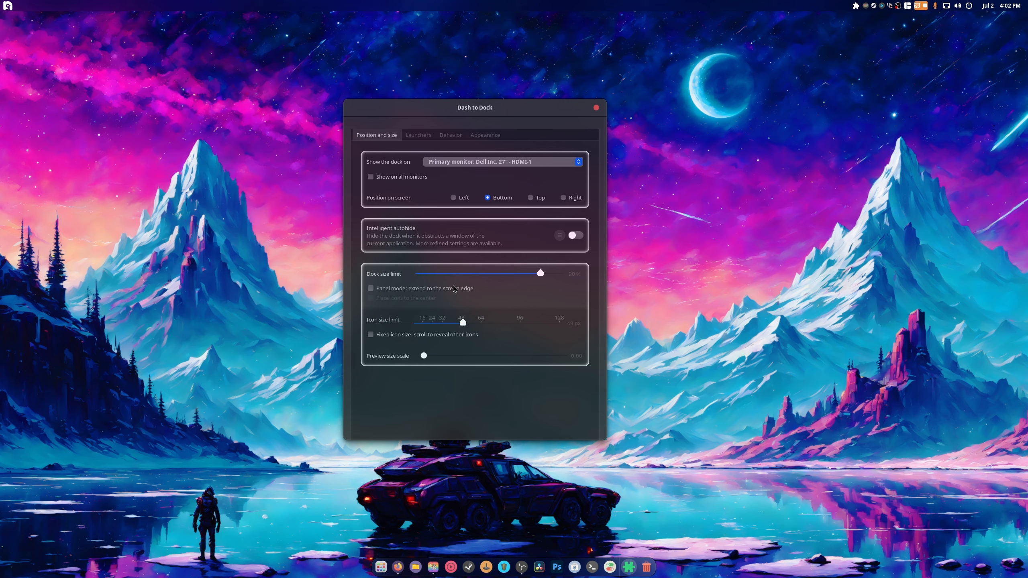
click(420, 133)
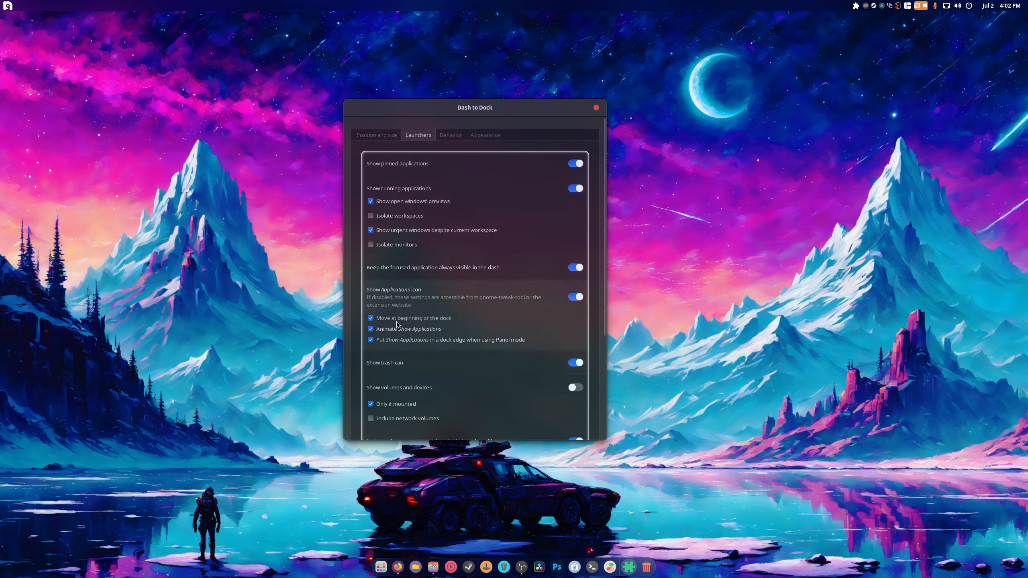
click(574, 389)
click(573, 388)
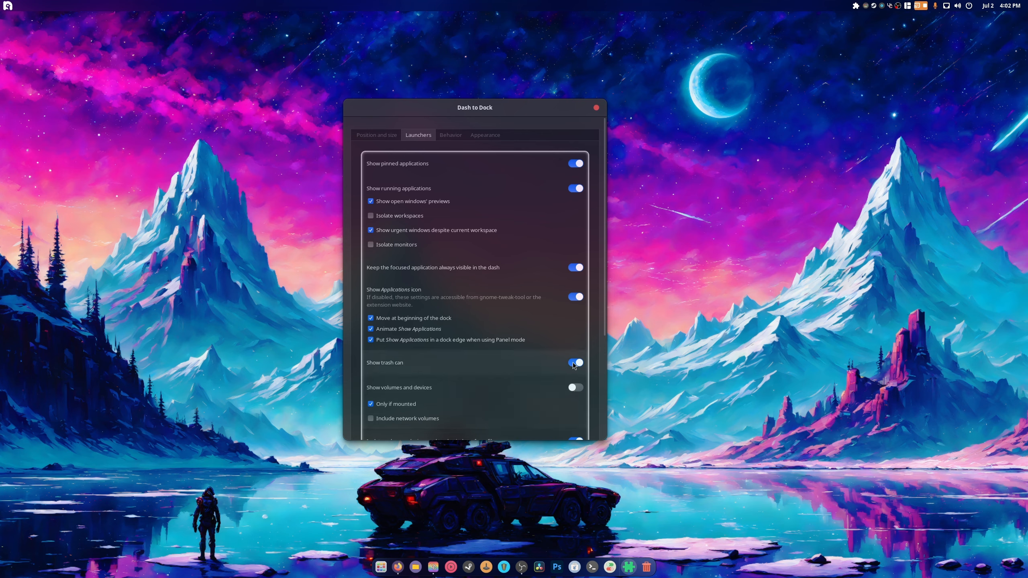
Toggle Shrink the dash off and on, and try the Default window counter indicators before restoring Dots.
click(478, 137)
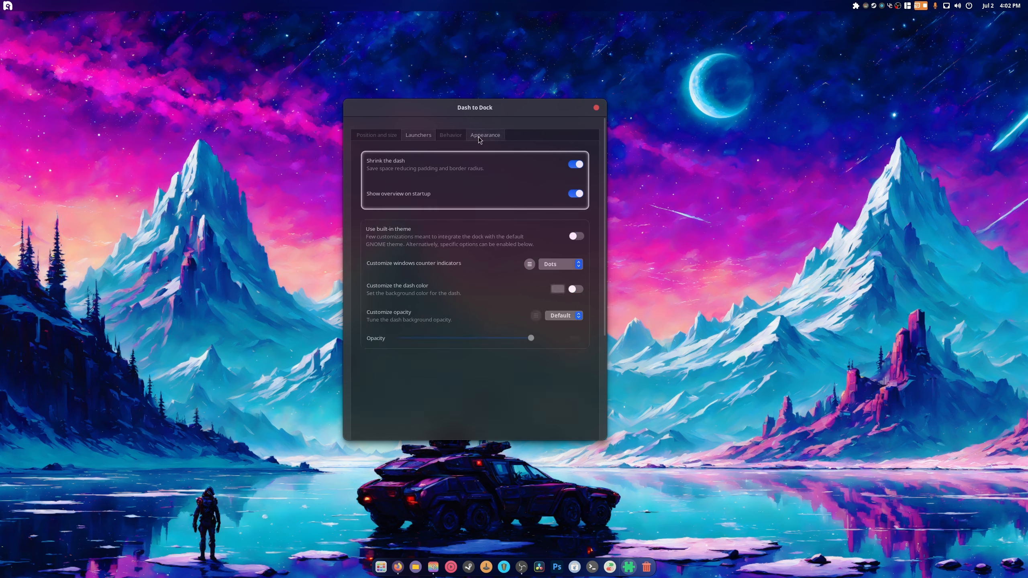
click(573, 167)
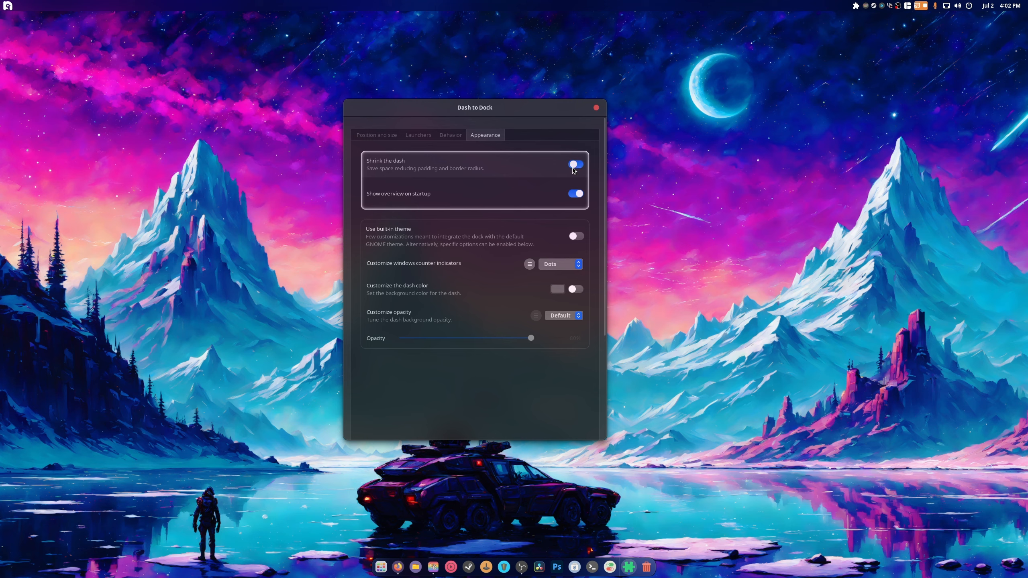
click(573, 167)
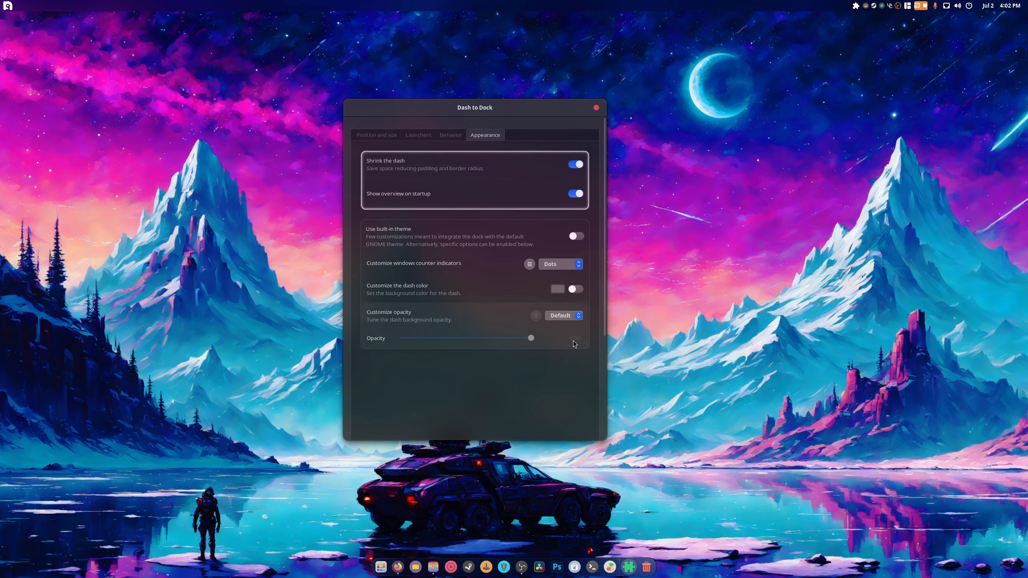
click(562, 265)
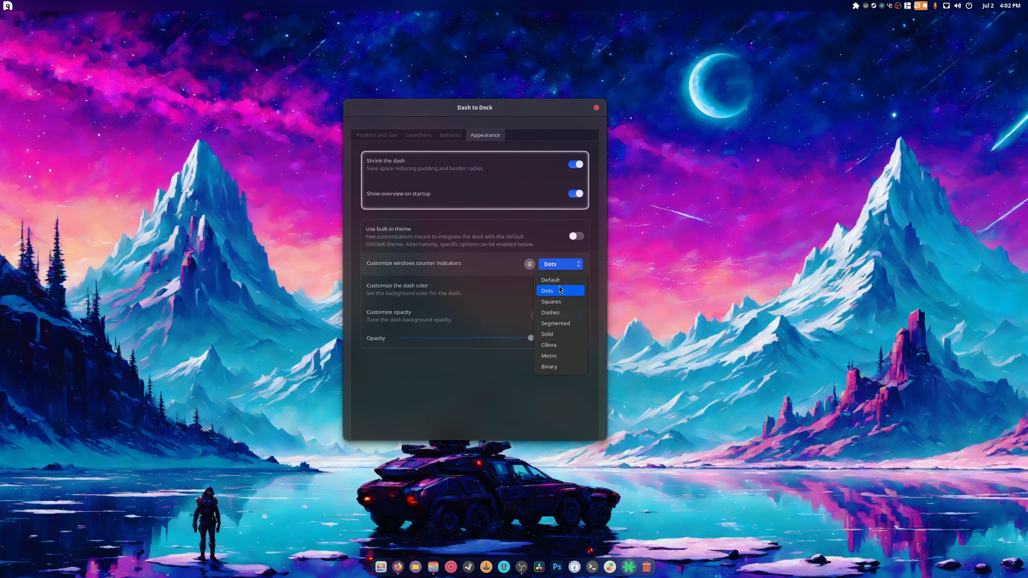
click(567, 280)
click(567, 266)
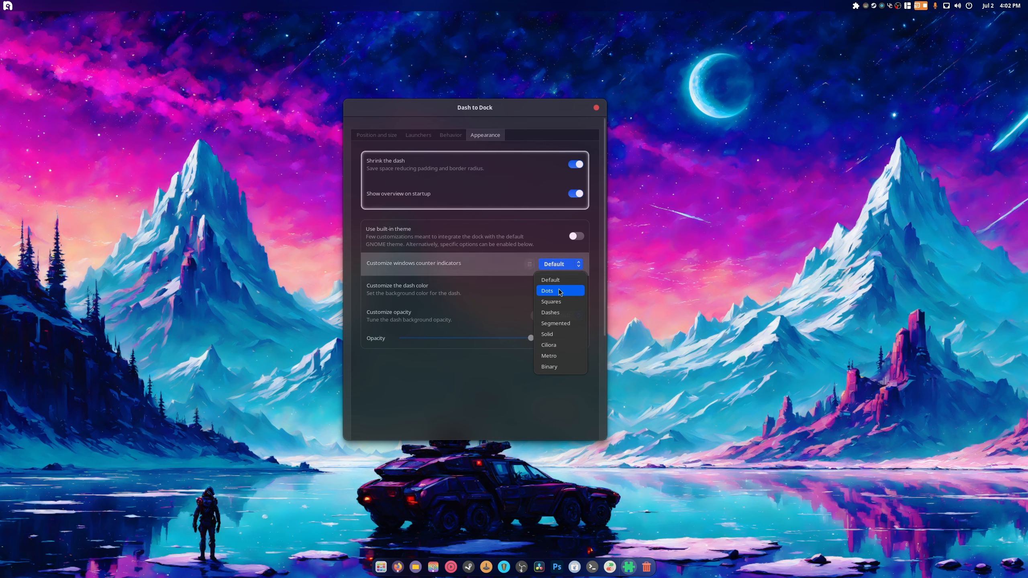
click(560, 291)
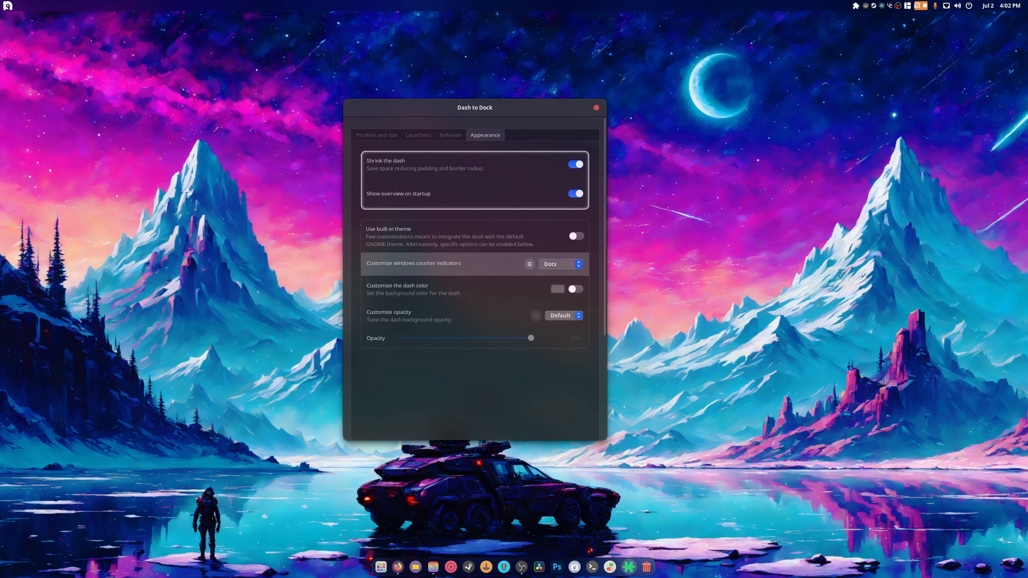
Close the Dash to Dock settings and show Just Perfection's Customize settings in an enlarged window.
click(597, 107)
click(856, 5)
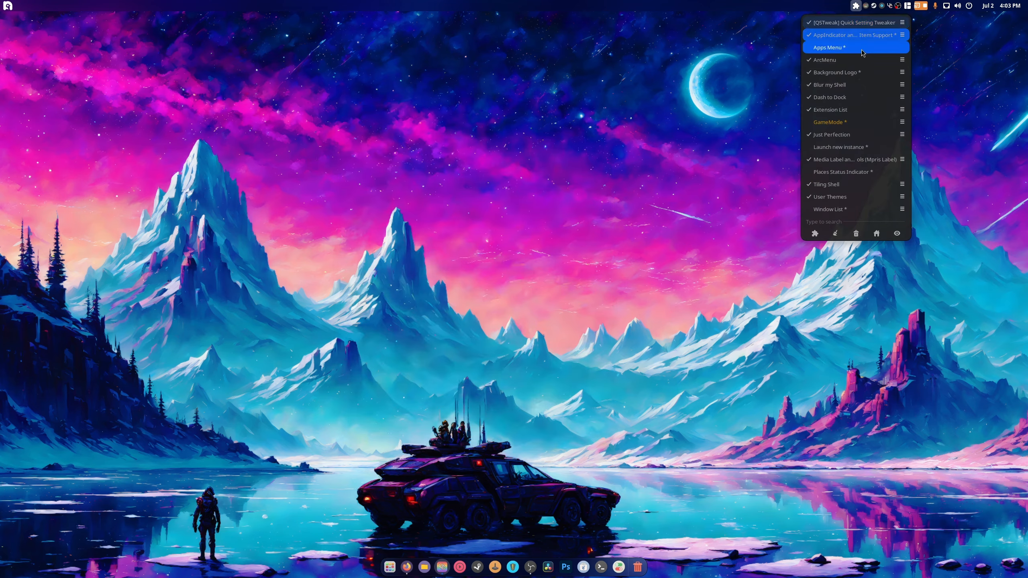
click(902, 135)
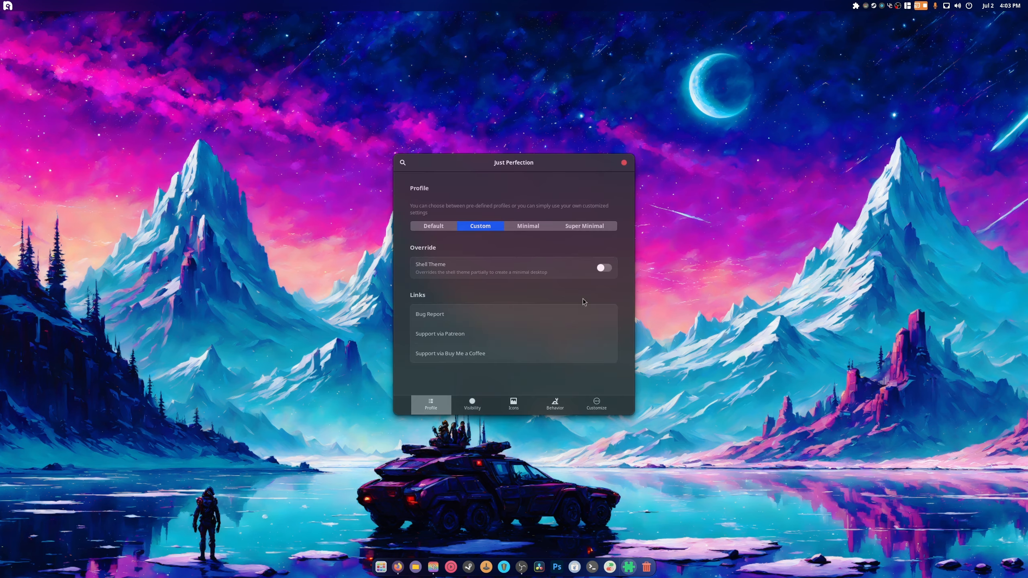
drag(573, 170, 541, 28)
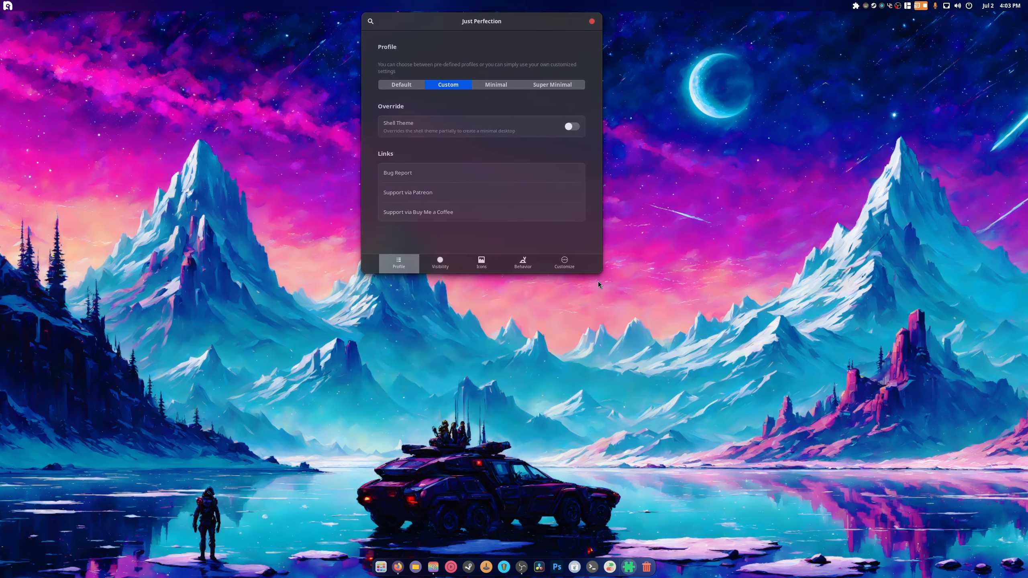
drag(602, 267, 662, 552)
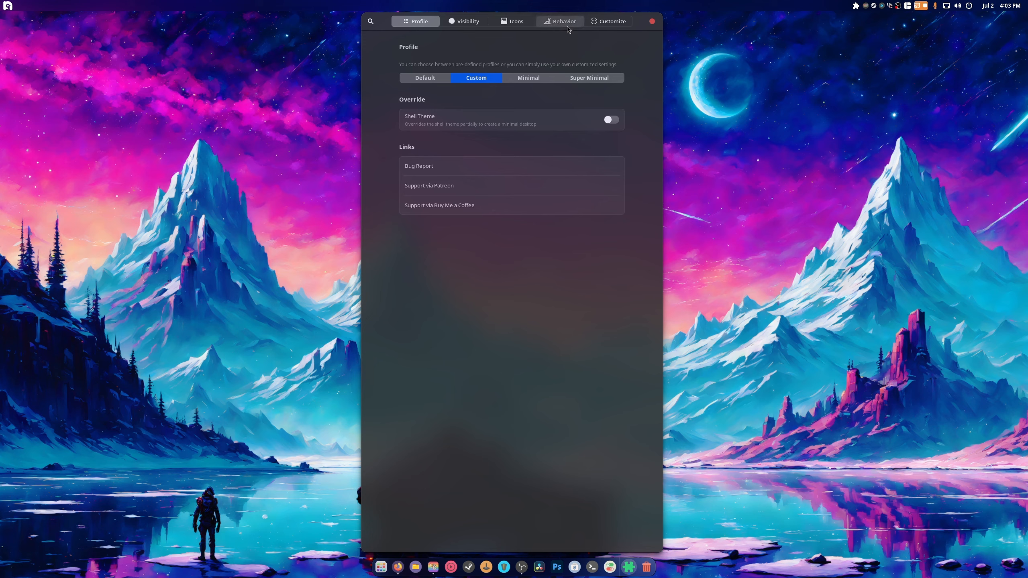
click(593, 24)
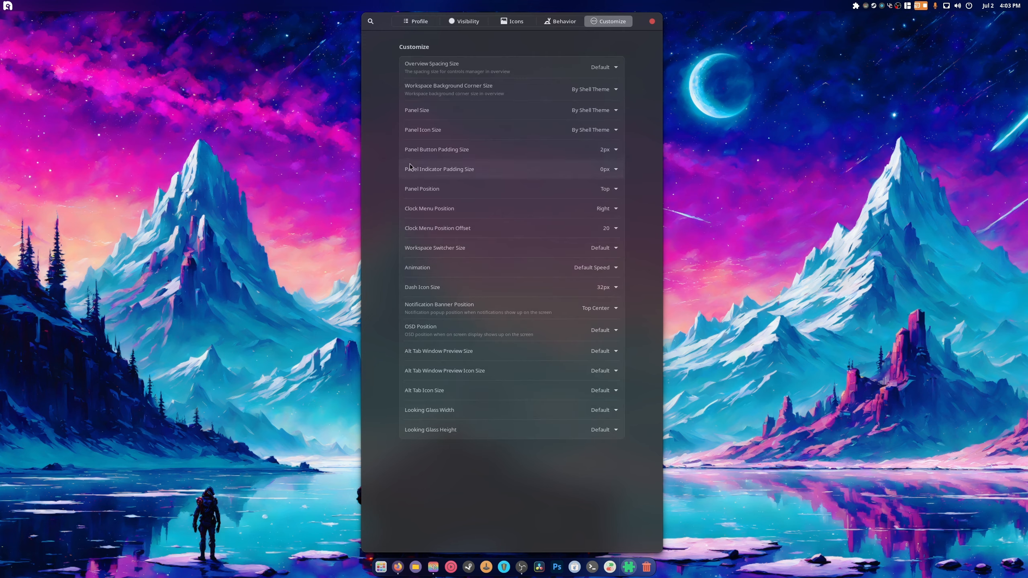
Try a Panel Button Padding Size of 0px and restore it to 2px.
click(607, 154)
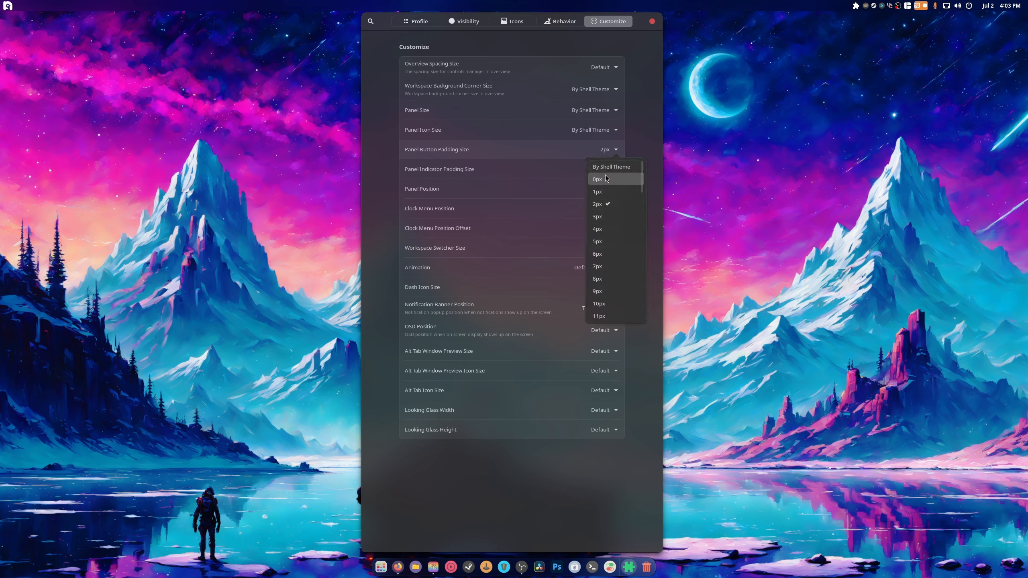
click(607, 178)
click(607, 150)
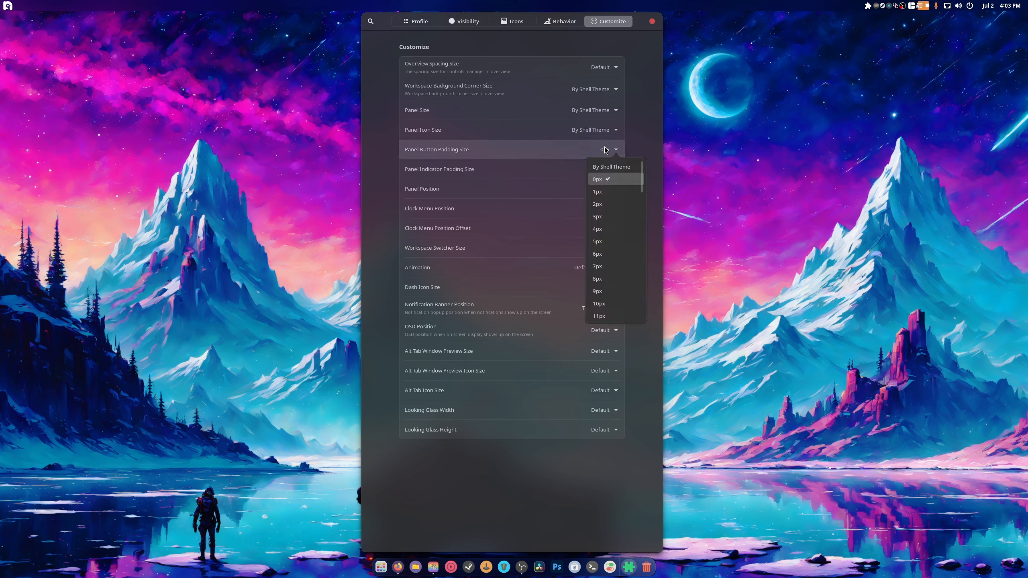
click(615, 204)
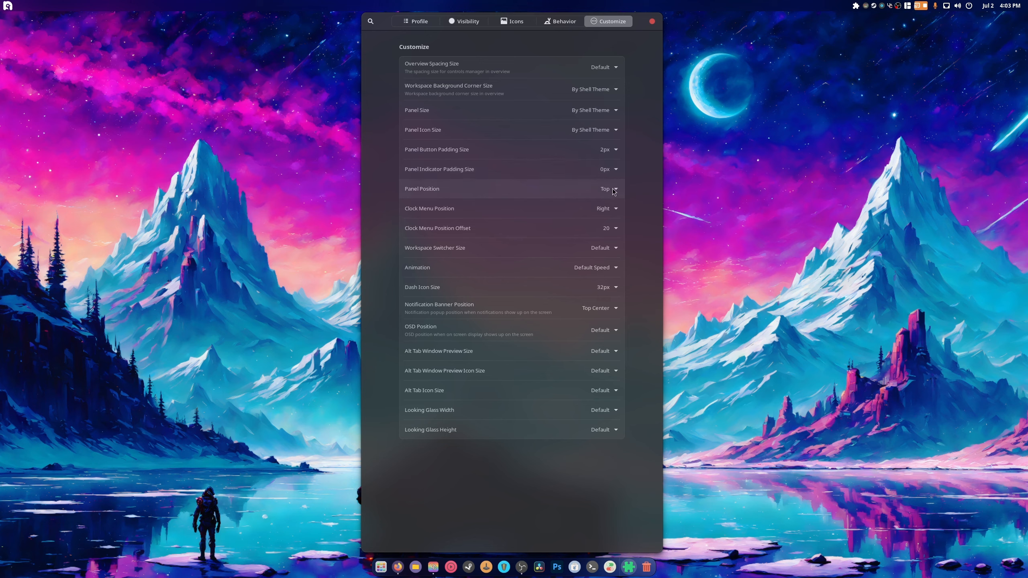
Check the choices for Clock Menu Position and Clock Menu Position Offset without changing them.
click(610, 214)
click(612, 213)
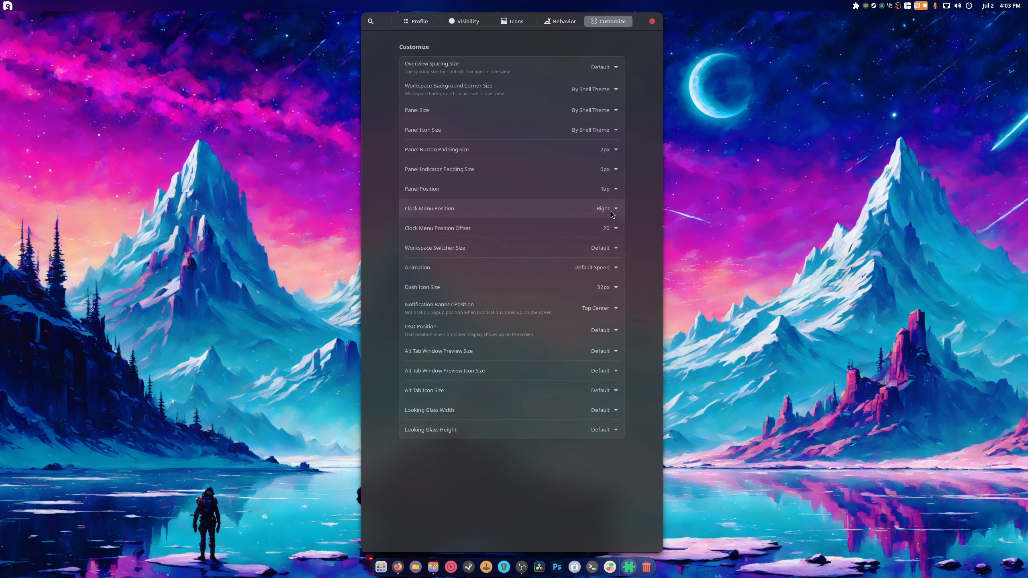
click(610, 231)
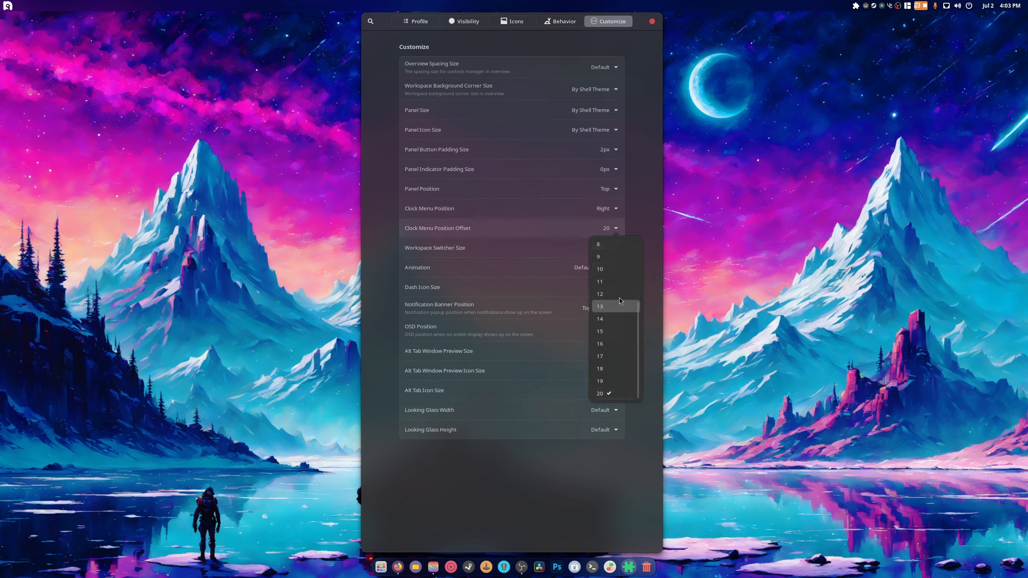
click(650, 214)
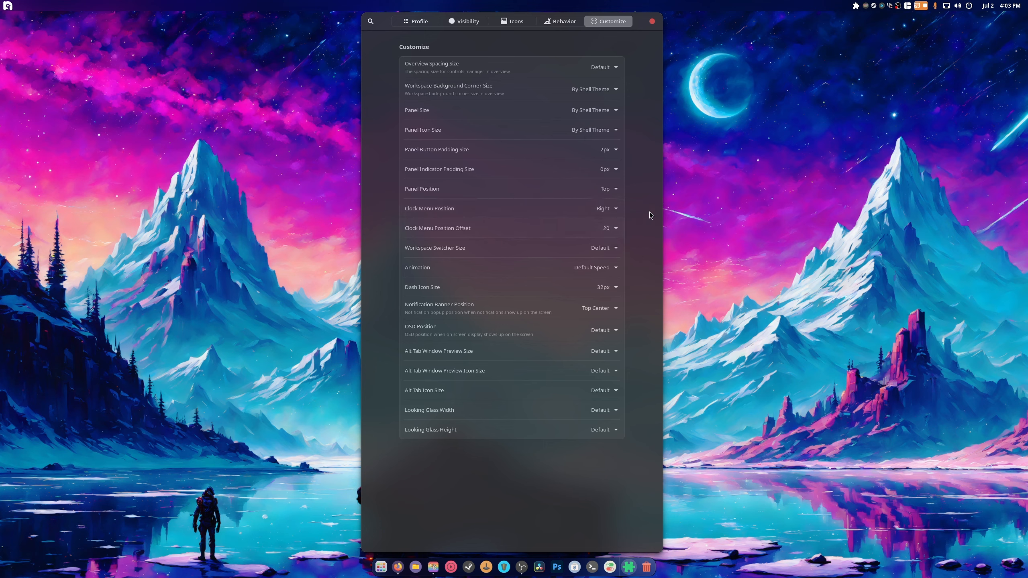
Set the Dash Icon Size to 40px in Just Perfection.
click(613, 288)
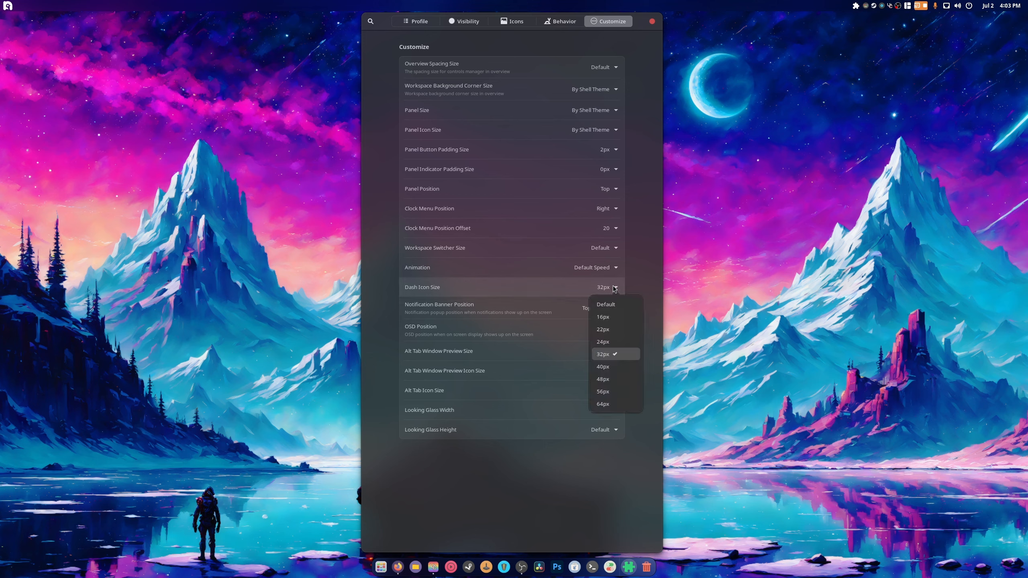
click(617, 372)
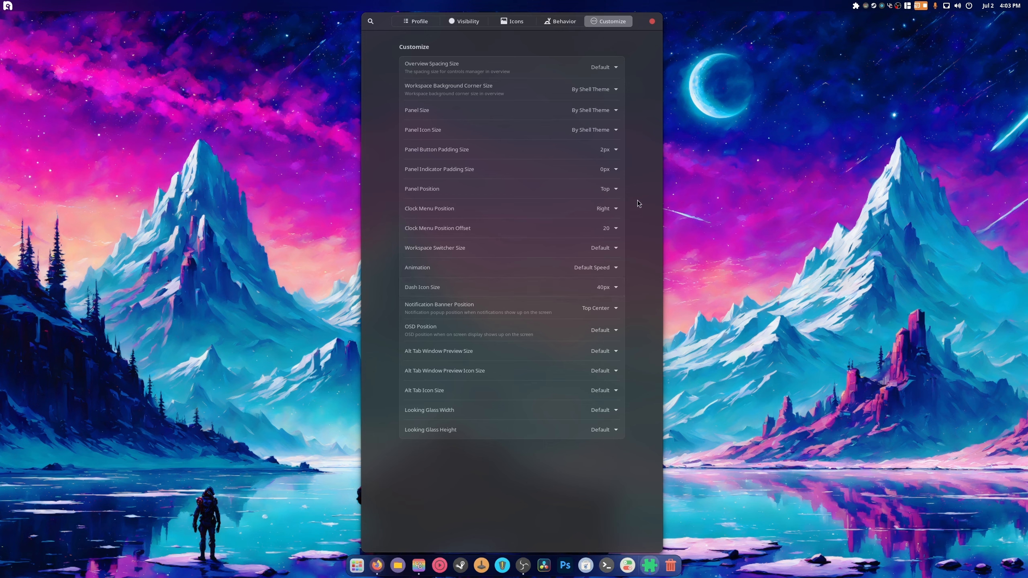
Empty the Trash from its dock icon and confirm the permanent deletion.
right_click(674, 563)
click(687, 540)
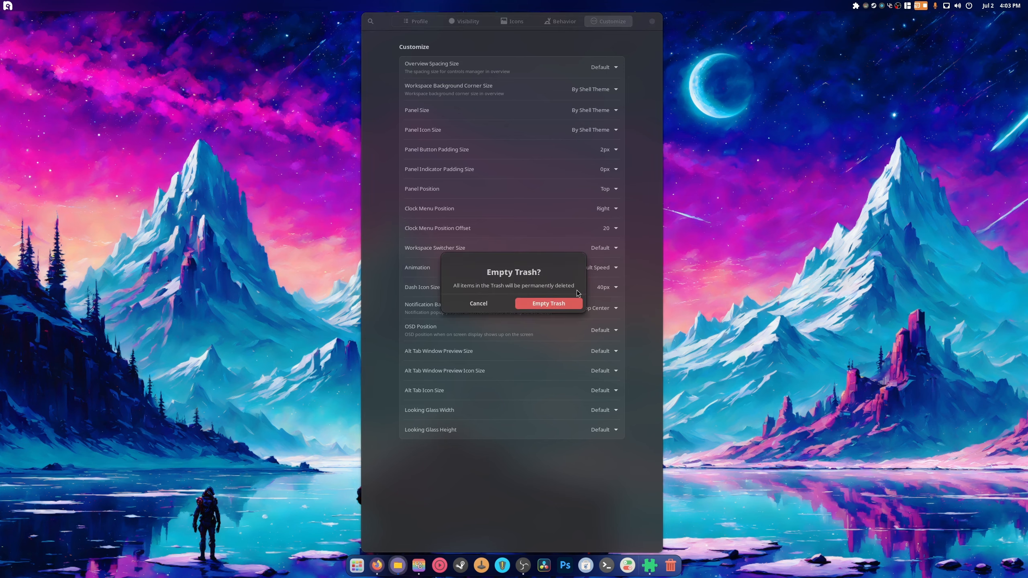
click(559, 301)
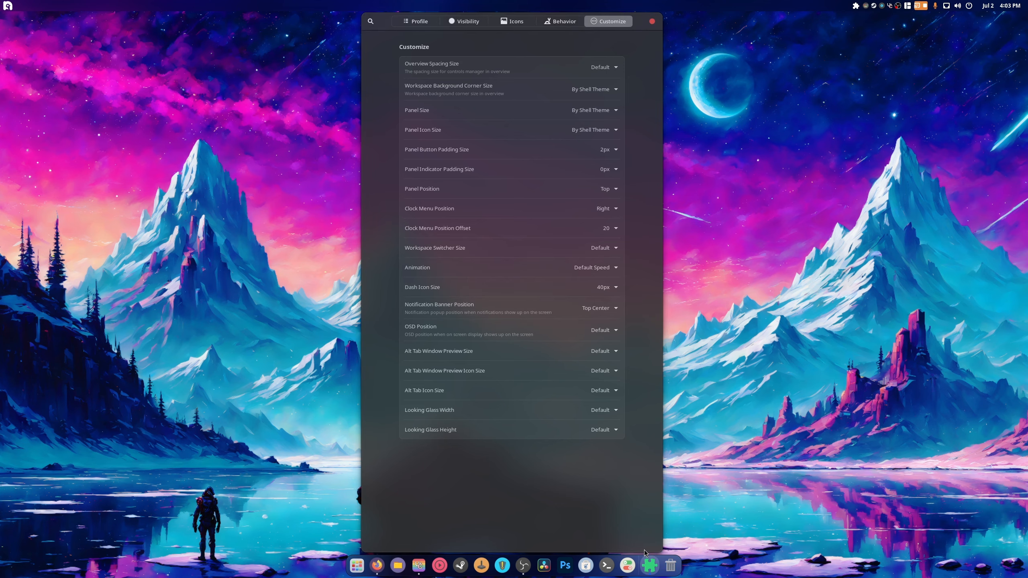
Close the Just Perfection settings and bring up the Label settings of the Media Label and Controls (Mpris Label) extension.
click(652, 21)
click(855, 5)
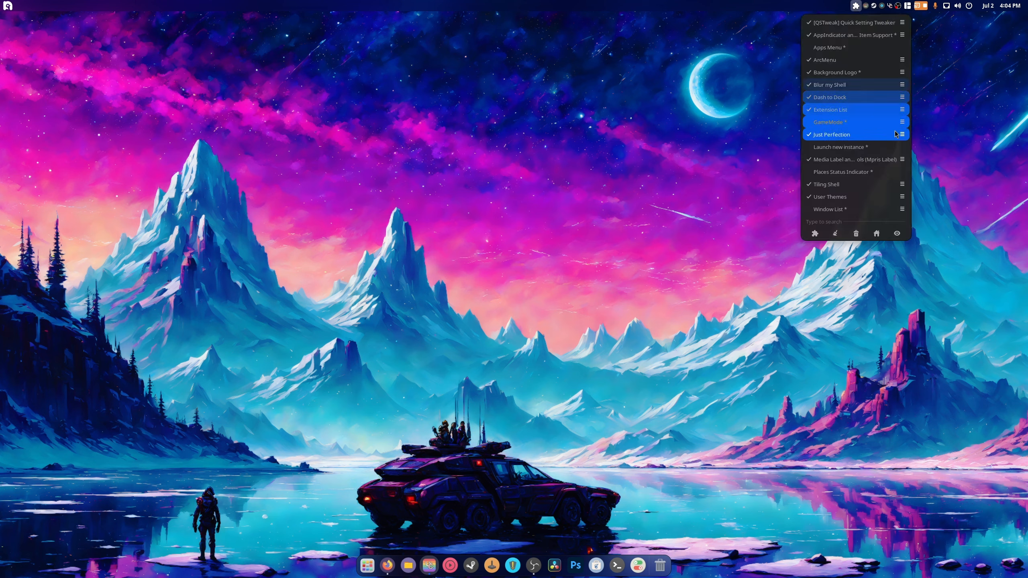
click(903, 160)
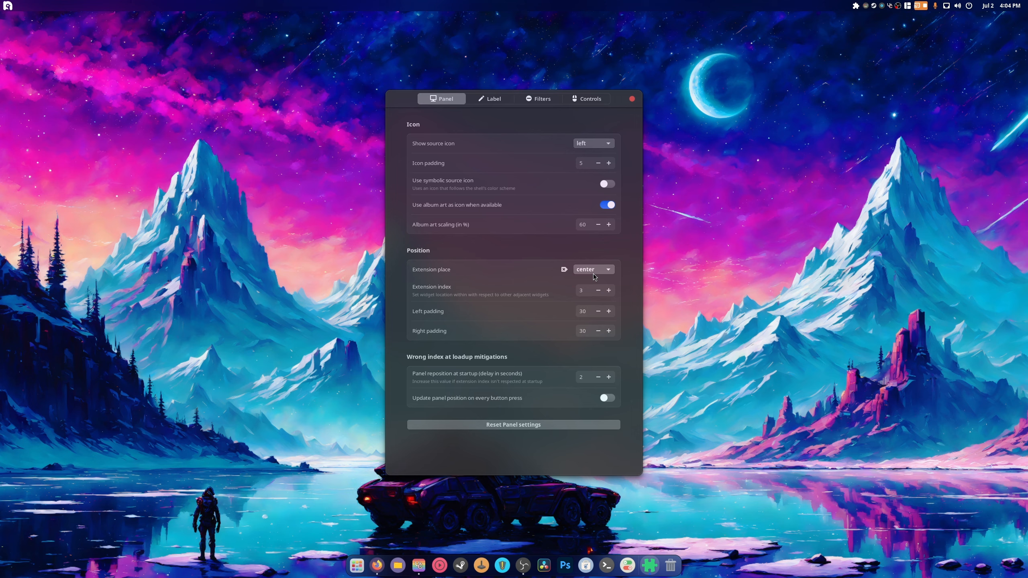
click(491, 99)
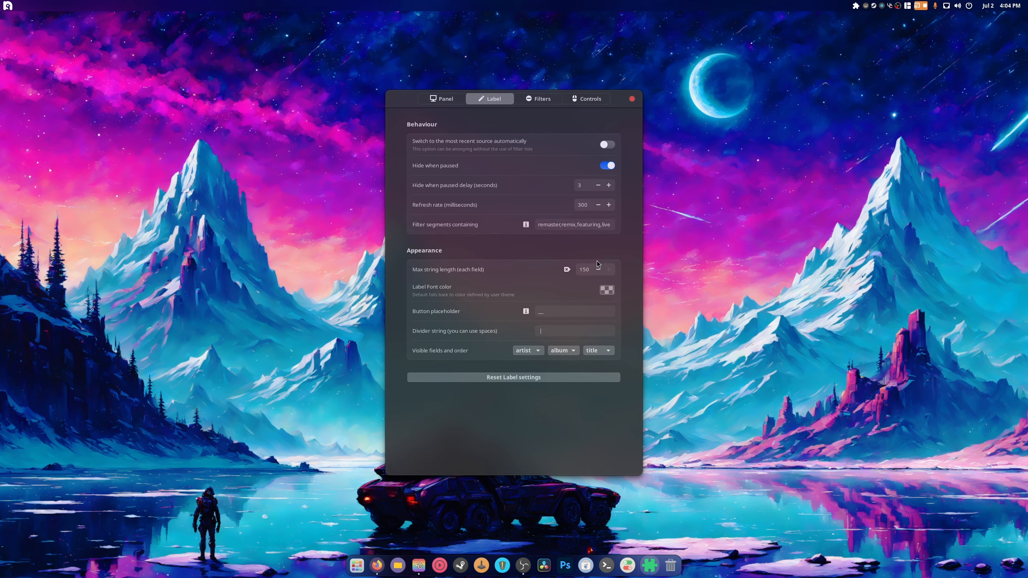
Close the Mpris Label settings and look through the list of installed shell extensions down to User Themes.
click(631, 99)
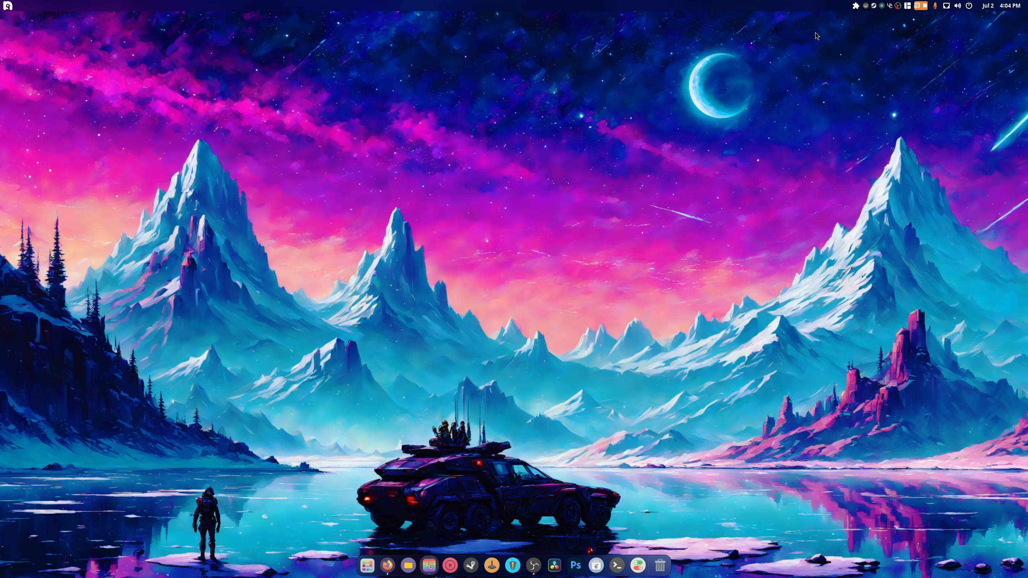
click(855, 6)
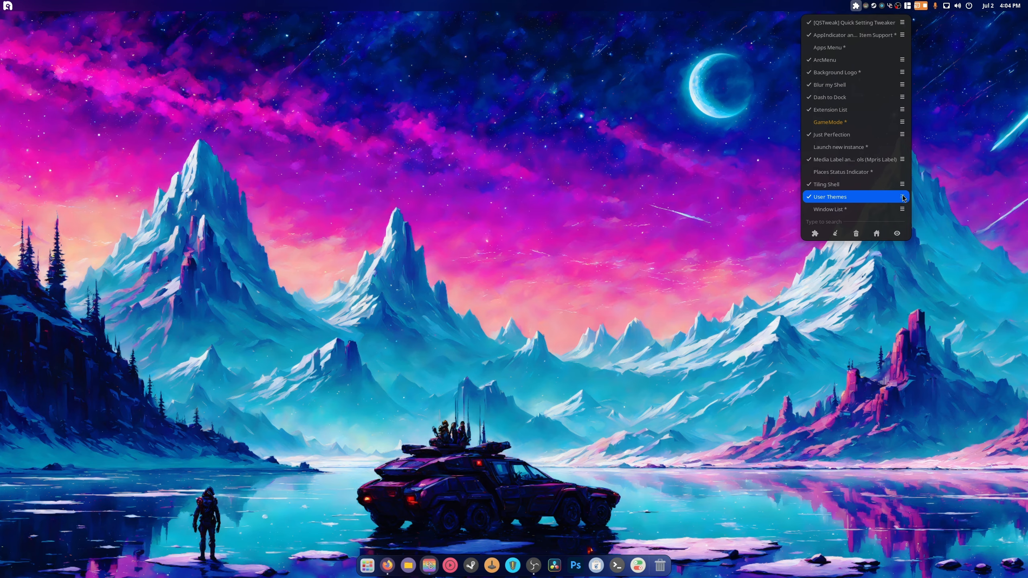
click(376, 327)
Launch Tweaks from the Utilities folder of the application grid and show its Appearance settings.
click(367, 565)
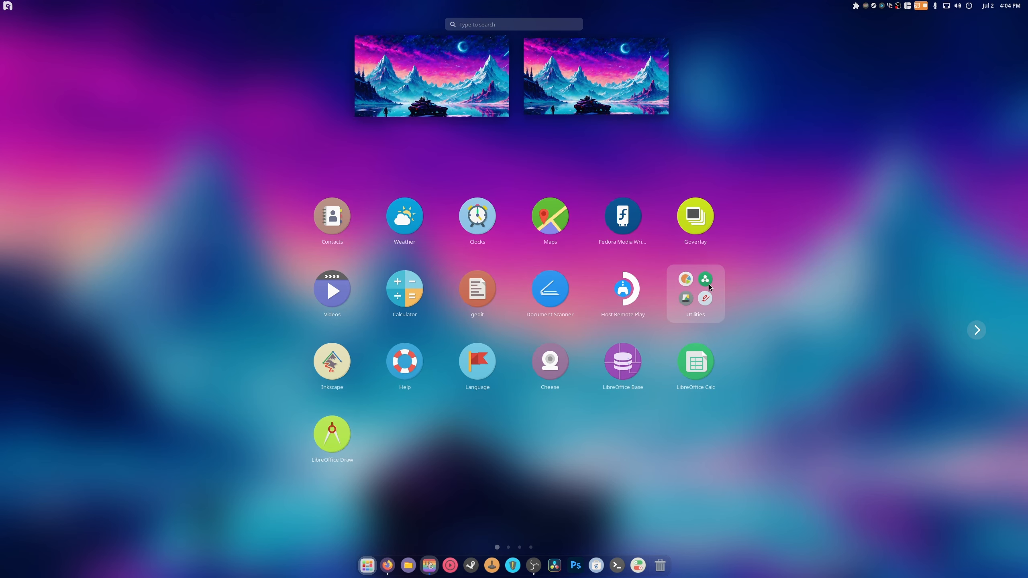
click(695, 294)
click(466, 338)
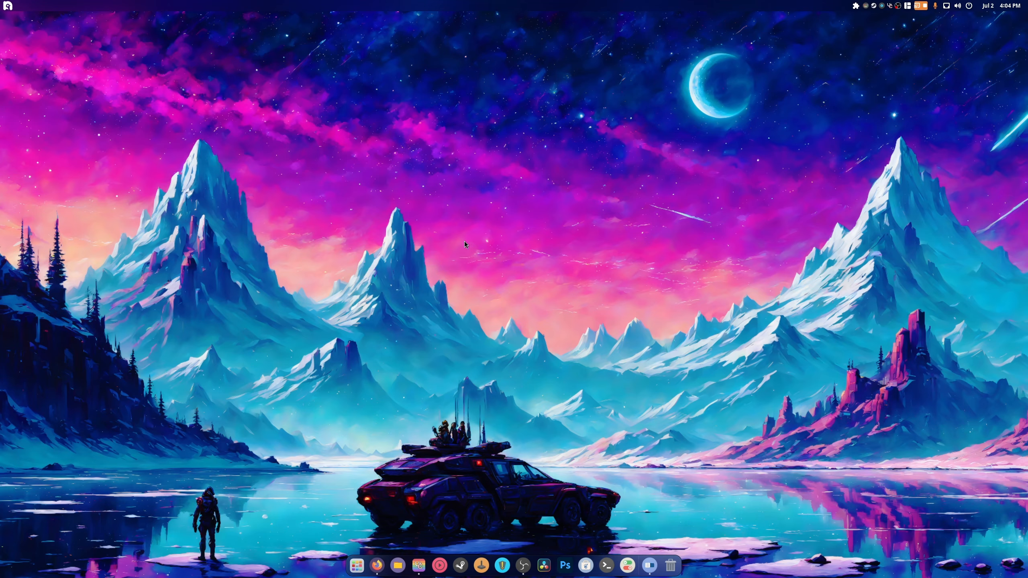
click(372, 202)
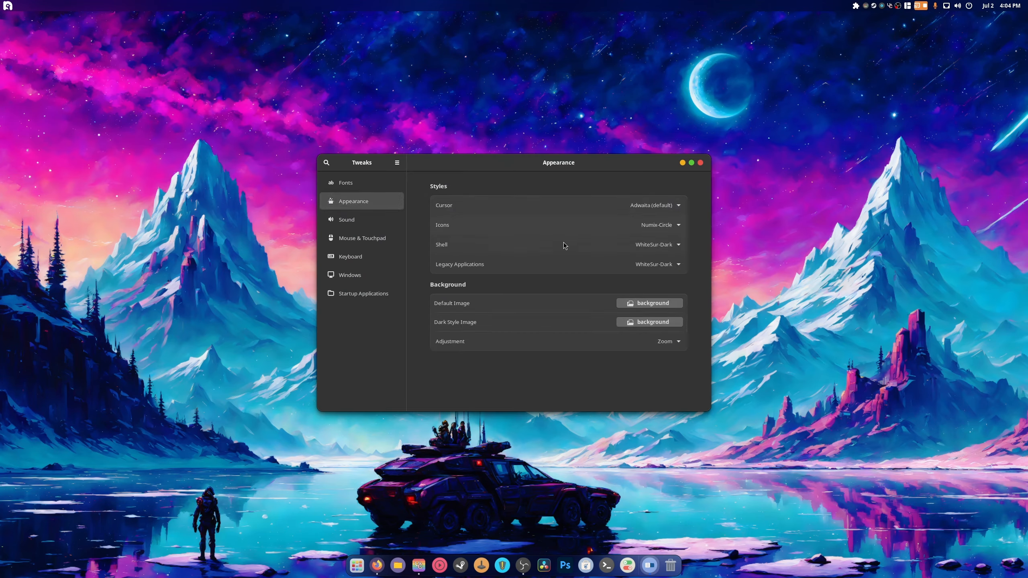
Check the available Icons, Shell and Legacy Applications themes without changing them, and close Tweaks.
click(666, 226)
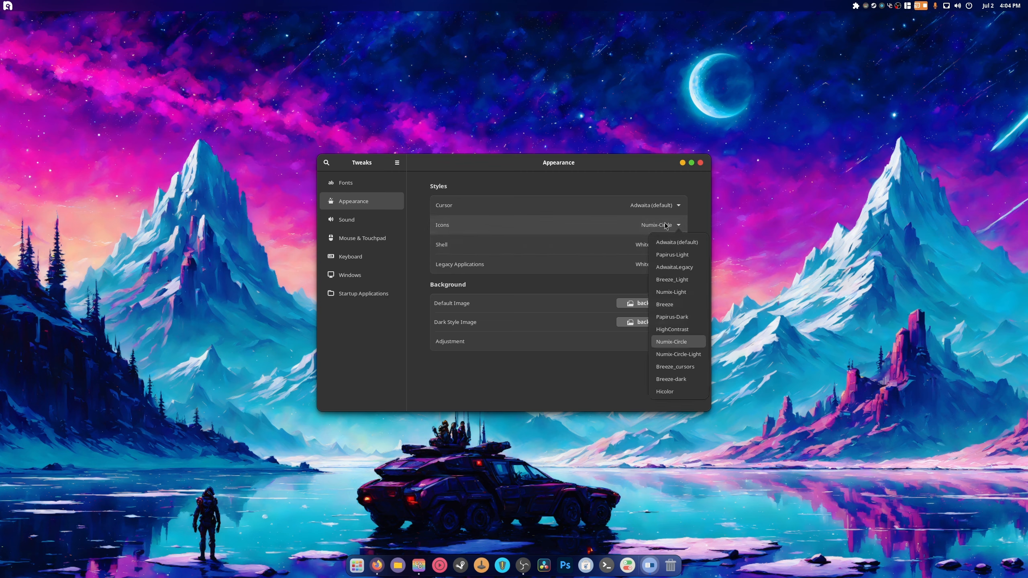
click(666, 226)
click(667, 247)
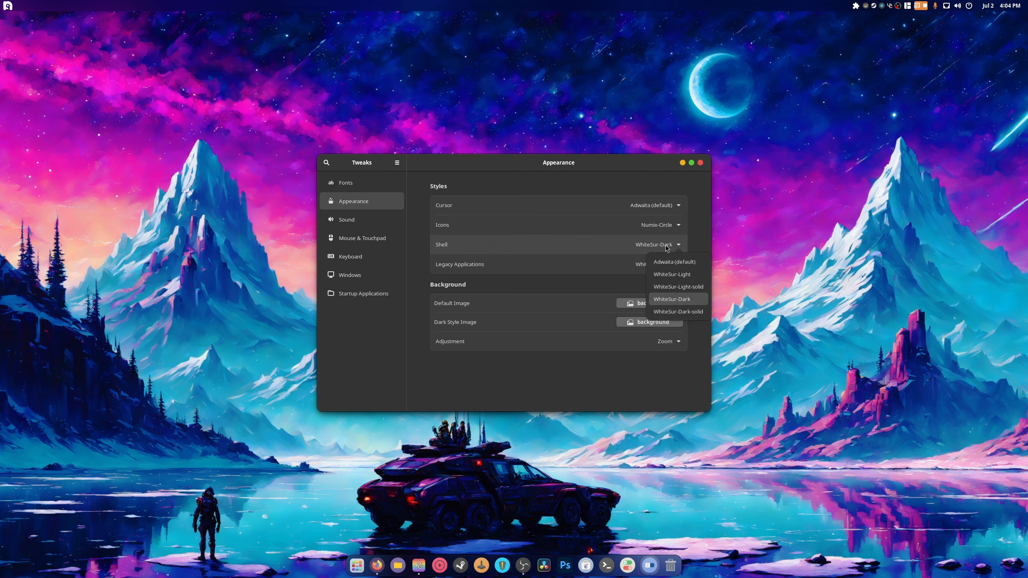
click(667, 248)
click(678, 266)
click(678, 266)
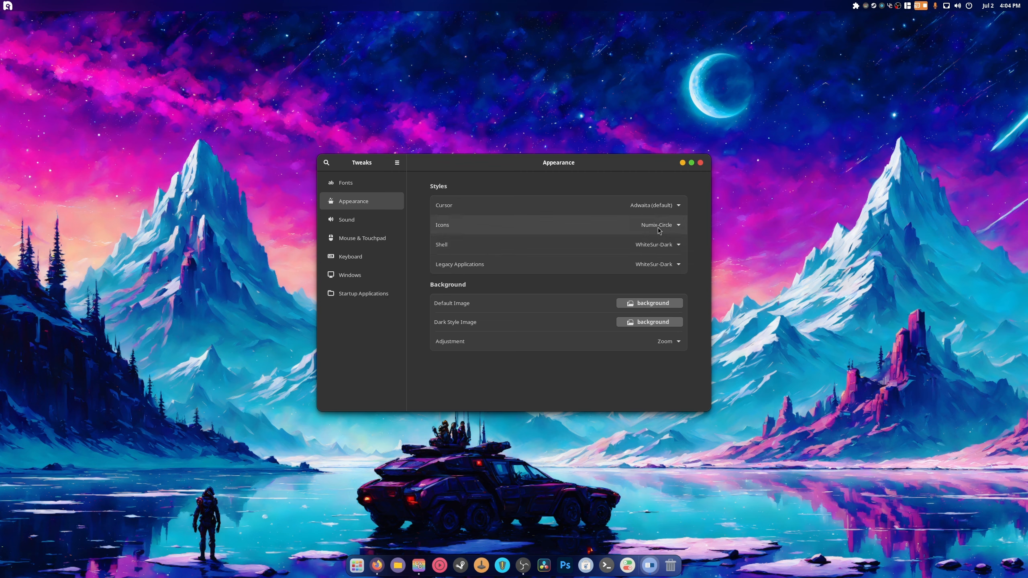
click(700, 162)
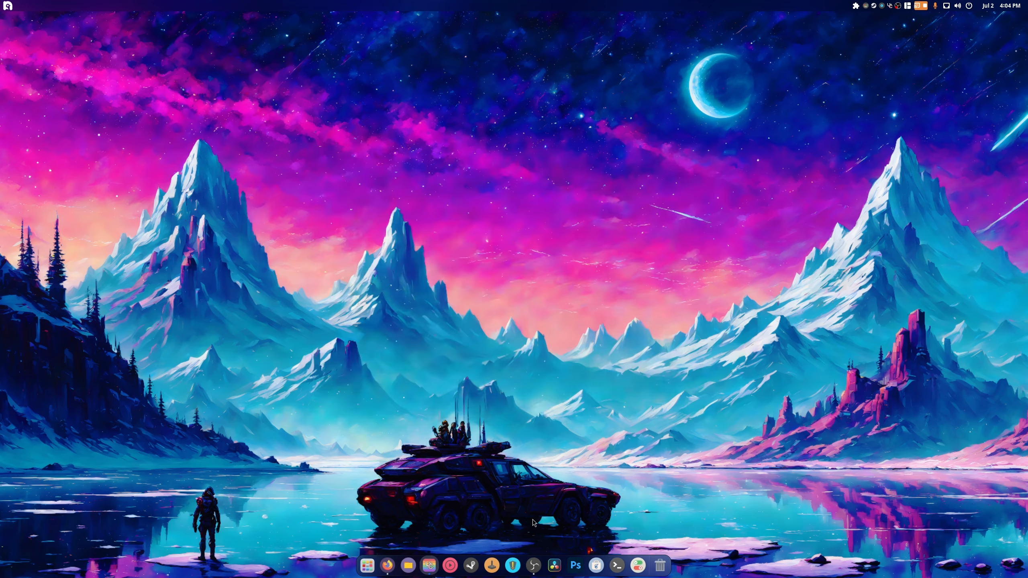
Open a terminal, enlarge its window to fill most of the desktop, and make its text larger.
click(617, 566)
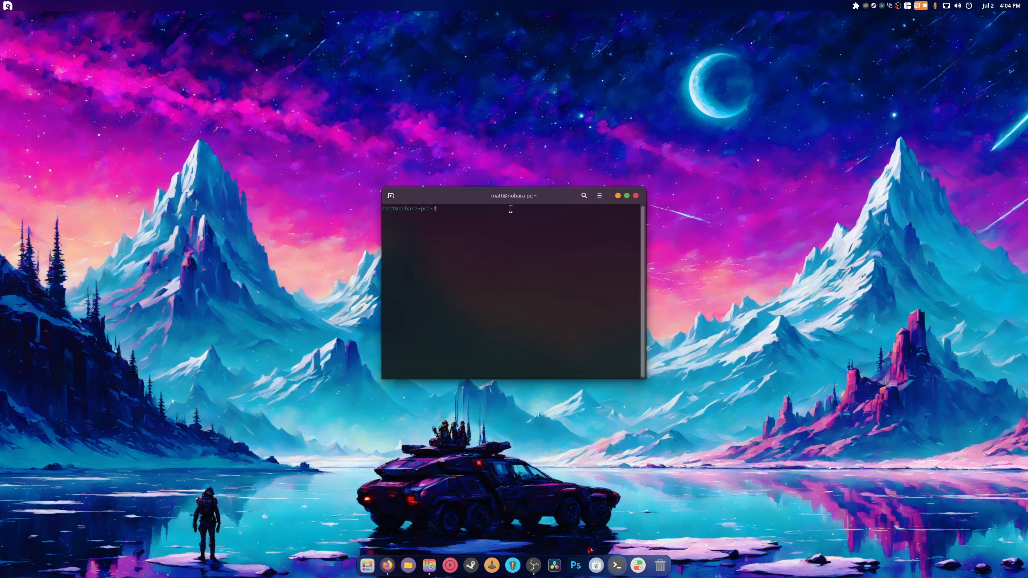
double_click(488, 197)
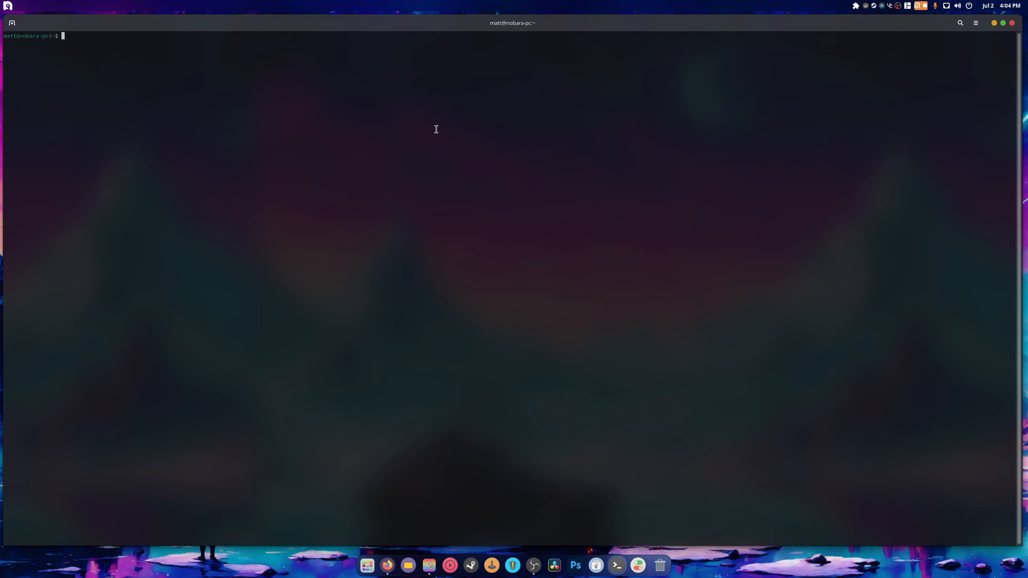
key(super+Up)
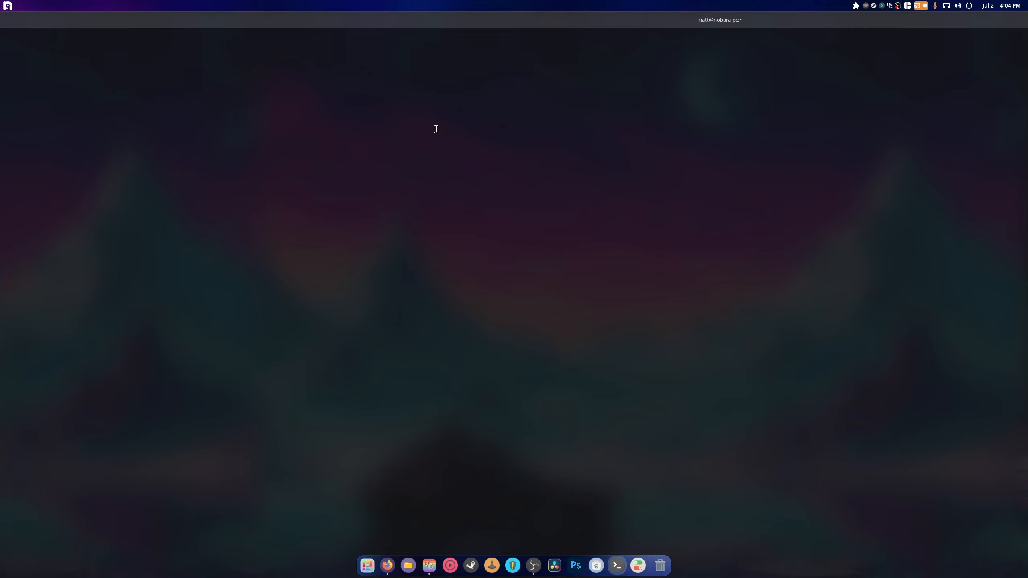
drag(376, 20, 492, 104)
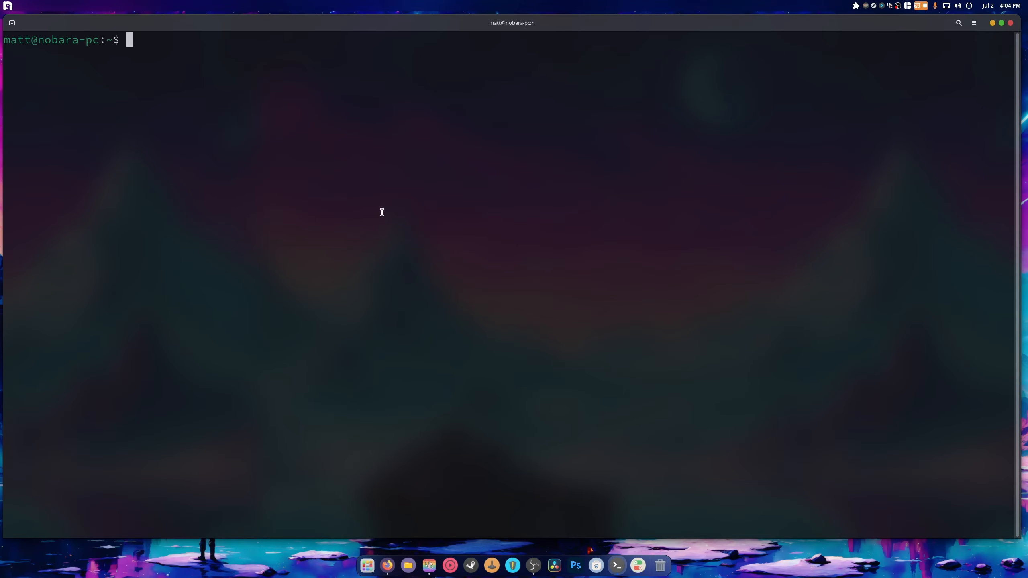
Enter the command sudo dnf in numix-icon-theme-square-23.12.10-3.fc40.noarch at the prompt without running it.
text(sudo dnf in numix-)
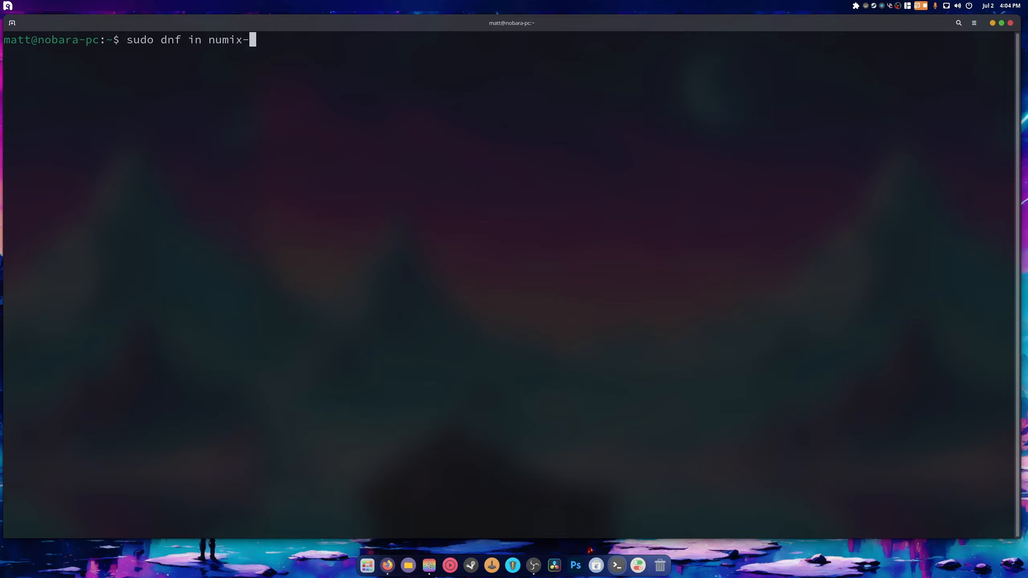
text(icon-theme-square-23.12.10-3.fc40.noarch)
key(Tab)
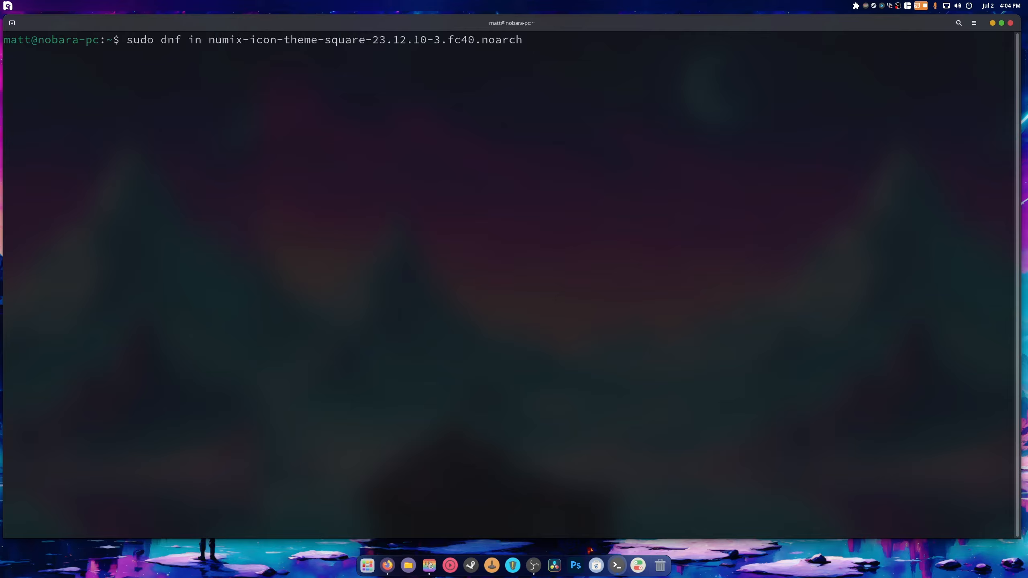
key(Up)
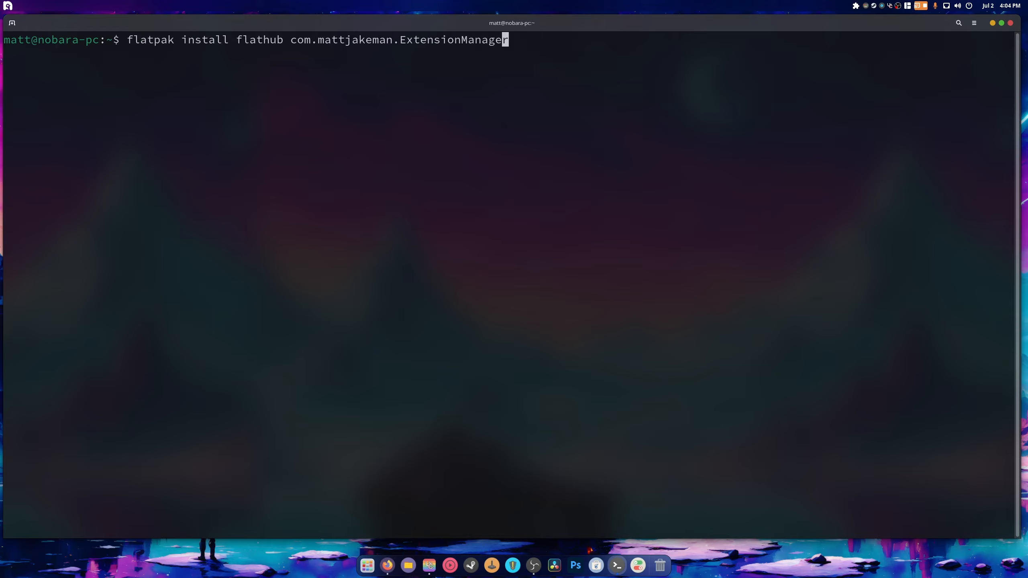
key(Down)
key(BackSpace)
Replace "square" with "circle" in the package name, giving numix-icon-theme-circle-23.12.10-3.fc40.noarch.
key(Left)
key(Left)
key(Left)
key(Left)
key(Left)
key(Left)
key(Left)
key(Left)
key(Left)
key(Left)
key(Left)
key(Left)
key(Left)
key(Left)
key(Left)
key(Left)
key(Left)
key(Left)
key(Left)
key(Left)
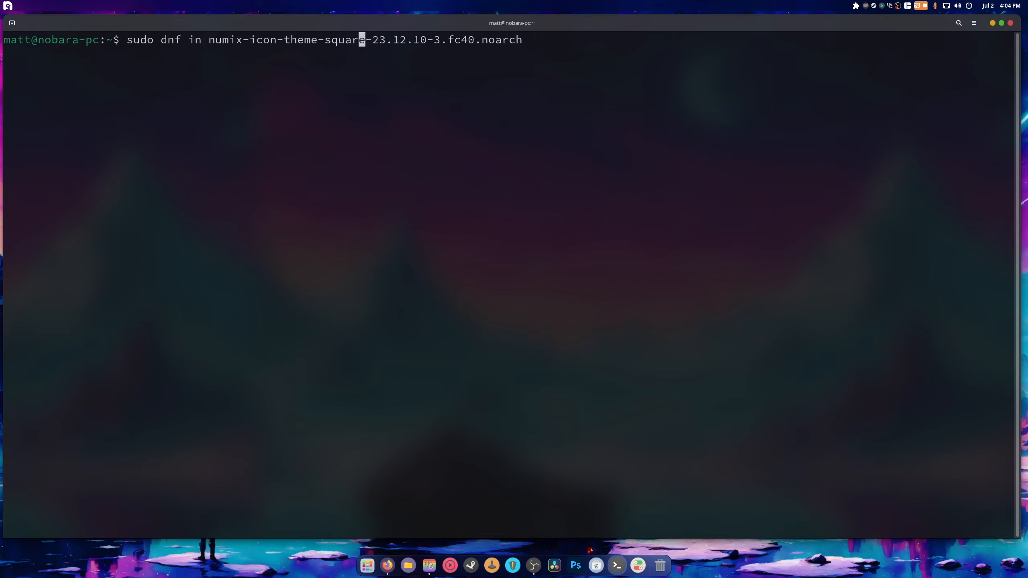
key(BackSpace)
key(BackSpace)
key(BackSpace)
key(BackSpace)
key(BackSpace)
key(BackSpace)
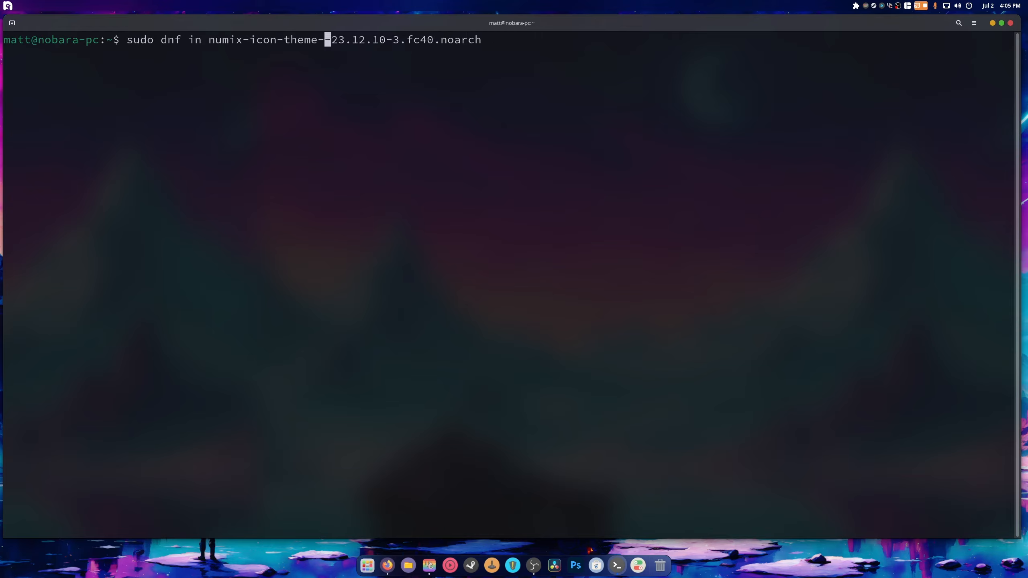
text(circle)
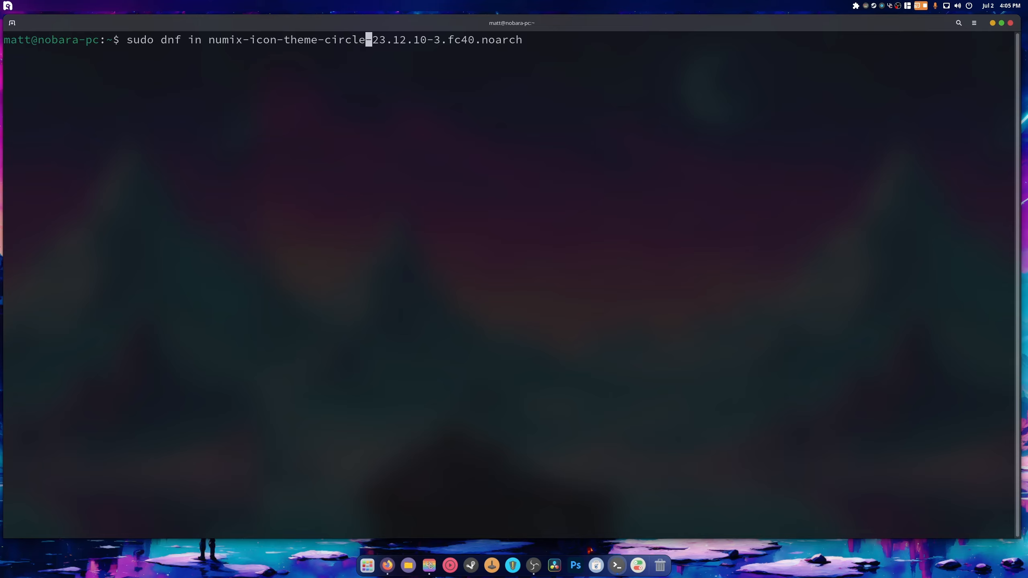
Run the Numix Circle install command, authenticate with the sudo password, and close the terminal.
key(Return)
key(Return)
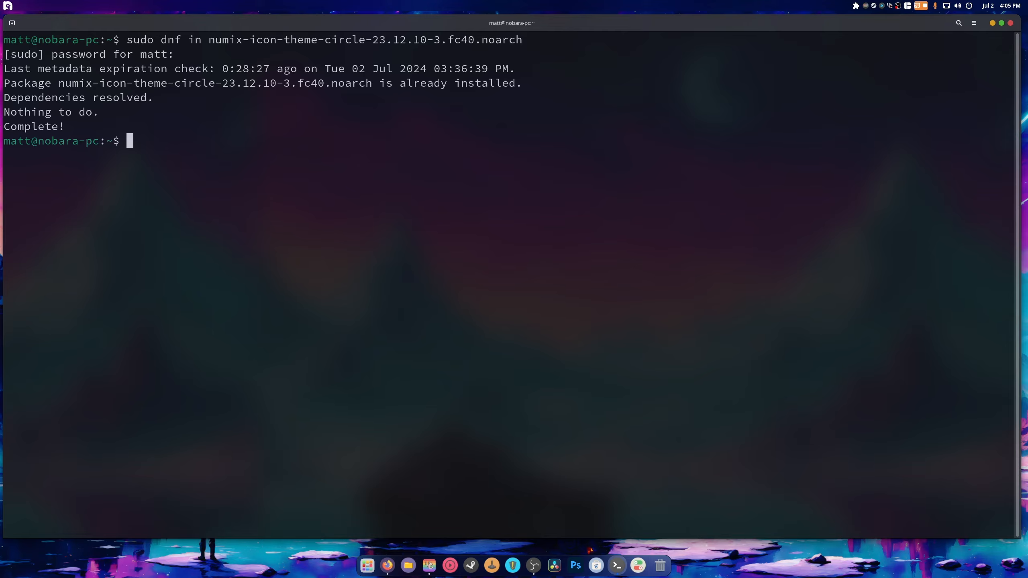
click(1011, 23)
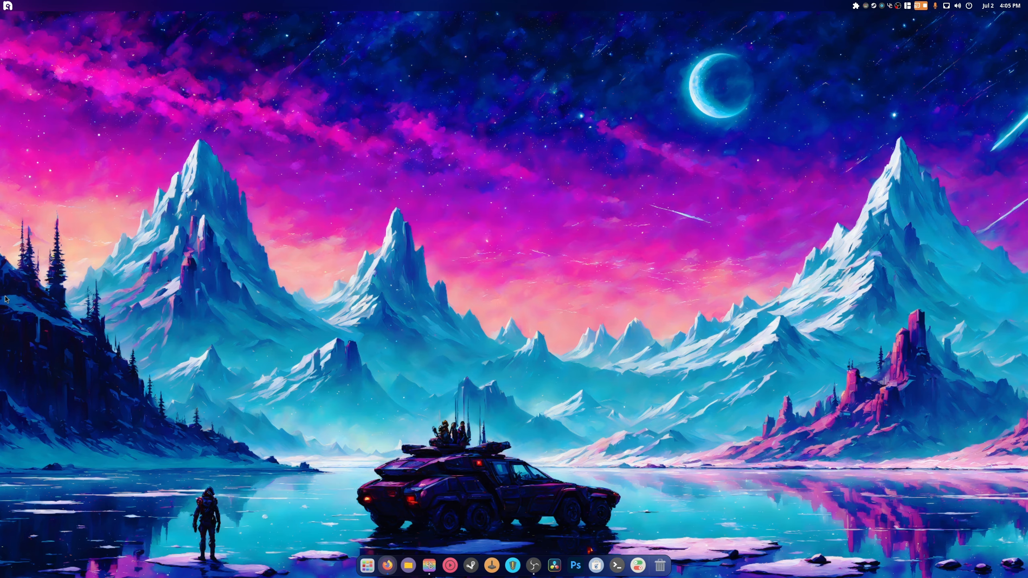
Open Firefox, look up "numix" and go to the numixproject/numix-folders repository on GitHub.
drag(5, 296, 263, 51)
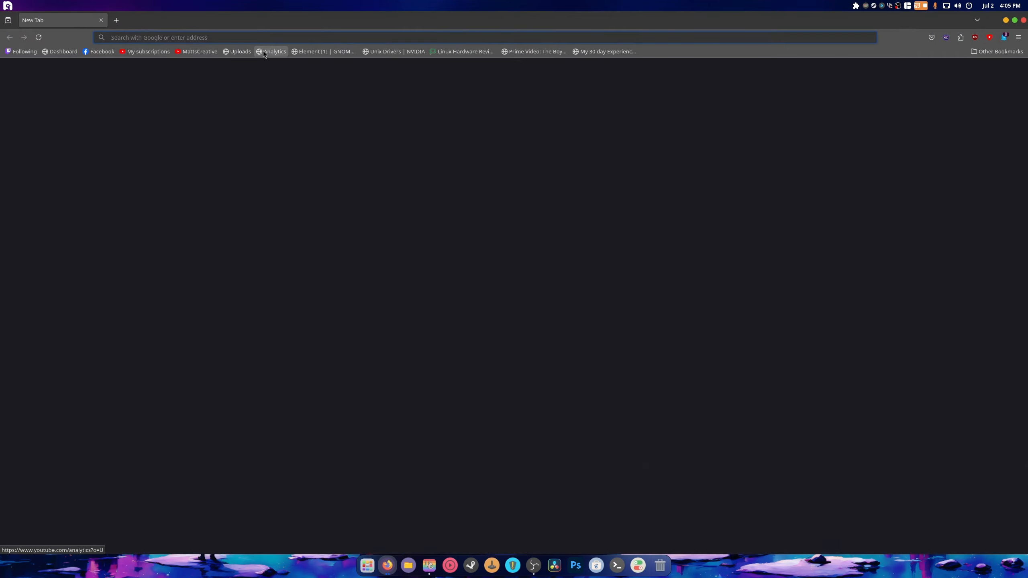
text(numixc)
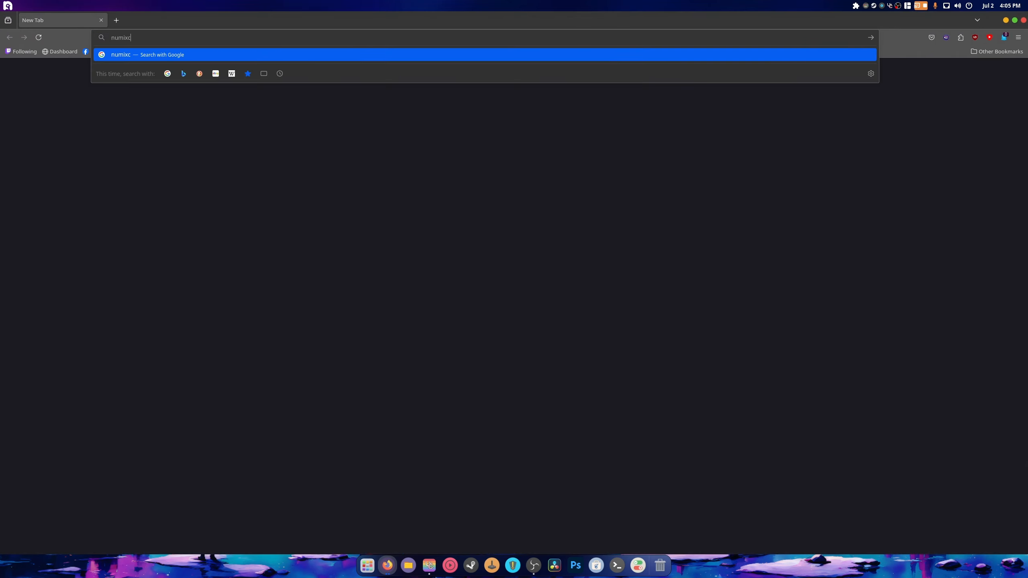
key(BackSpace)
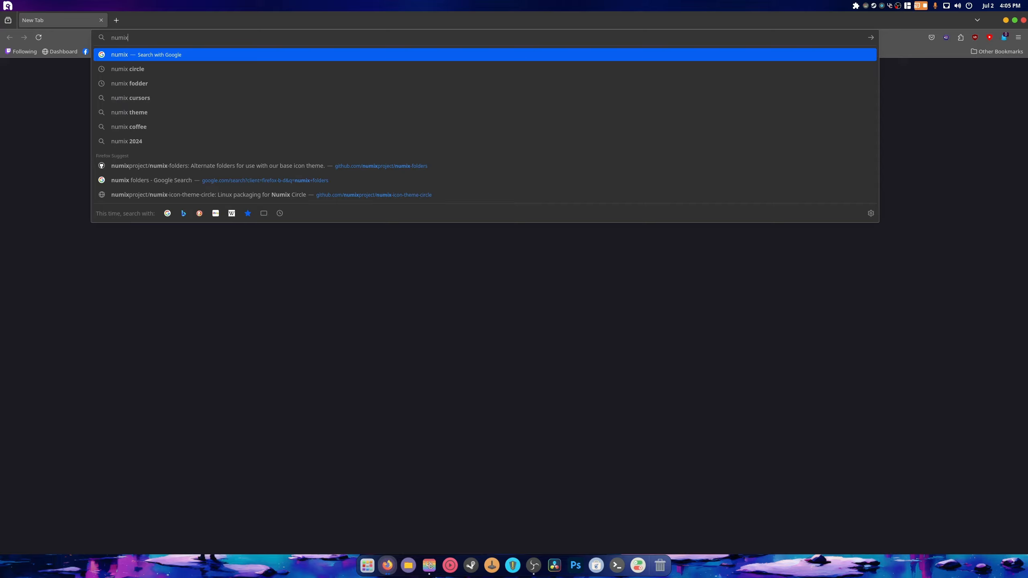
click(368, 165)
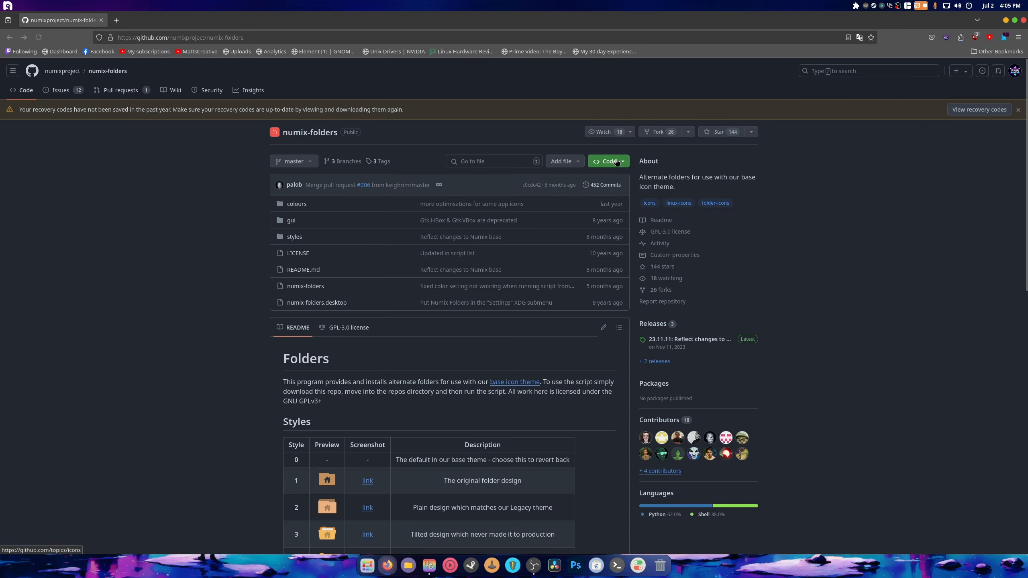
Download the numix-folders repository as a ZIP and open its numix-folders-master folder in the file manager.
click(613, 162)
click(573, 267)
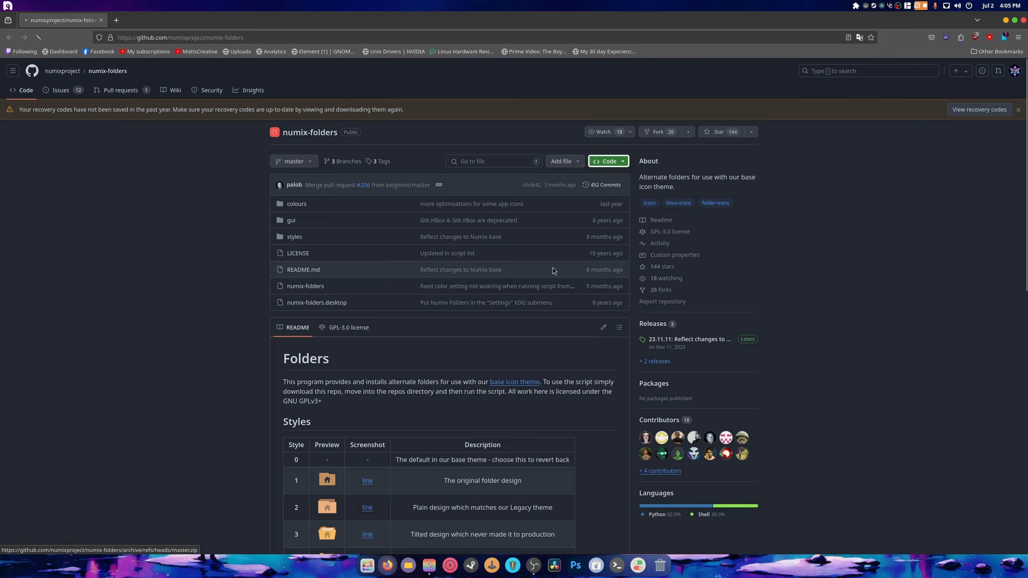
click(926, 61)
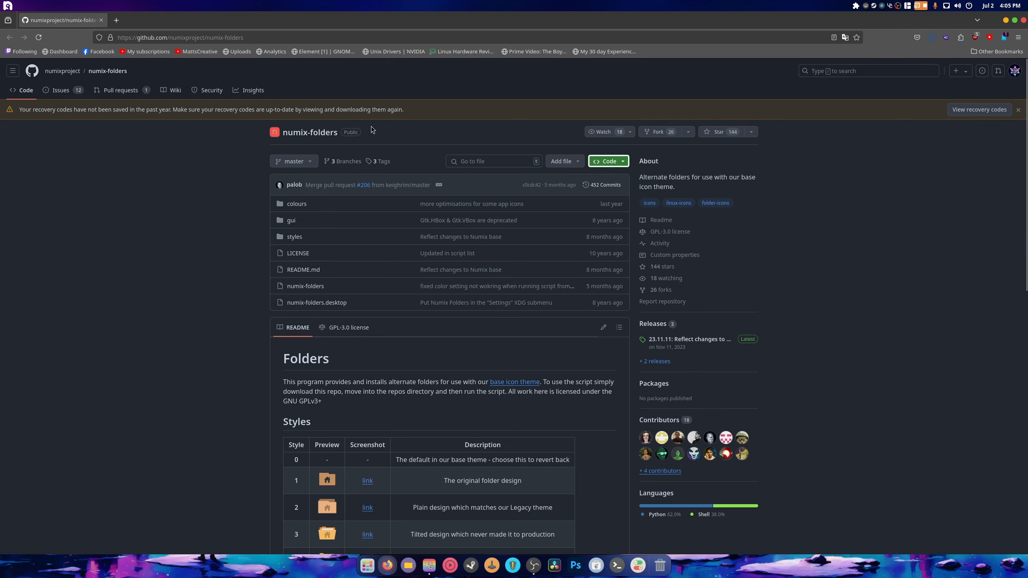
double_click(489, 139)
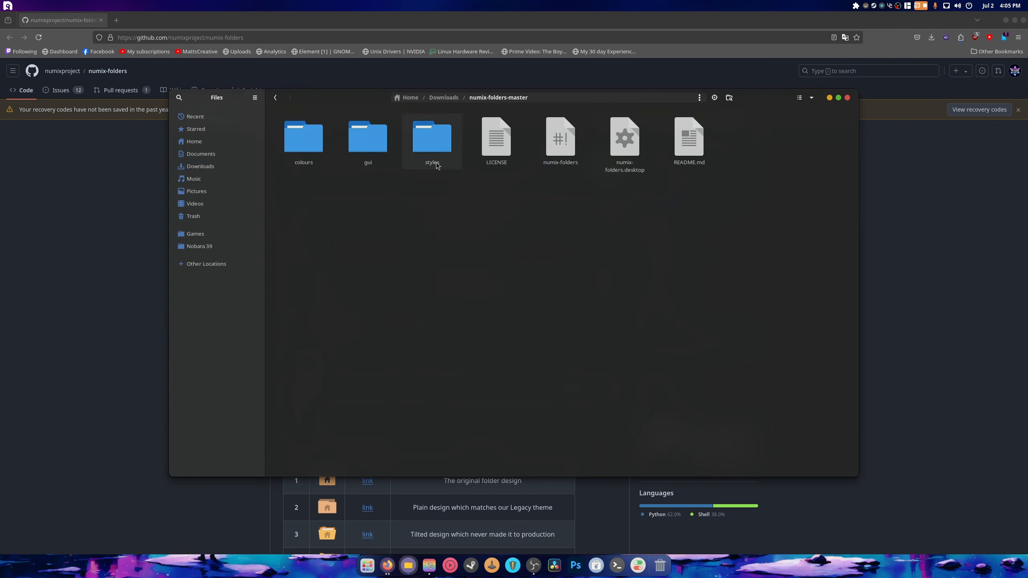
Open a terminal in numix-folders-master and run sudo ./numix-folders, authenticating with the sudo password.
right_click(312, 259)
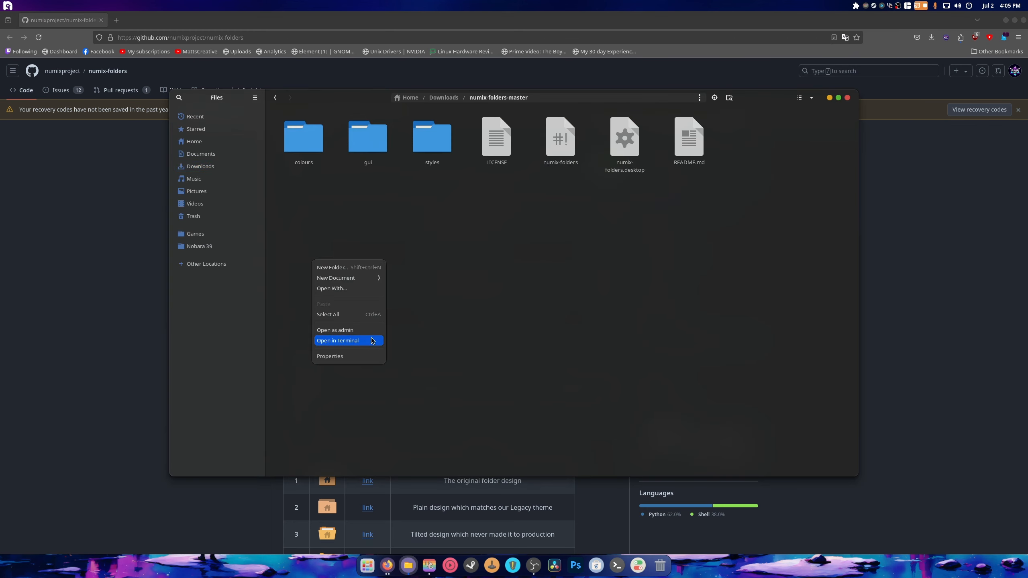
click(358, 341)
text(sudo)
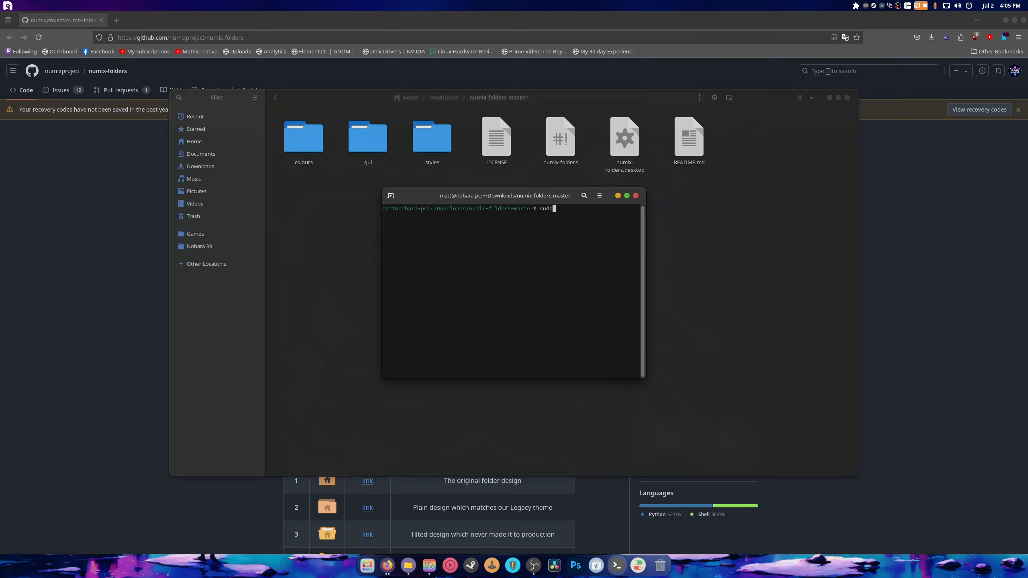
text( ./numix-folders)
key(Return)
key(Return)
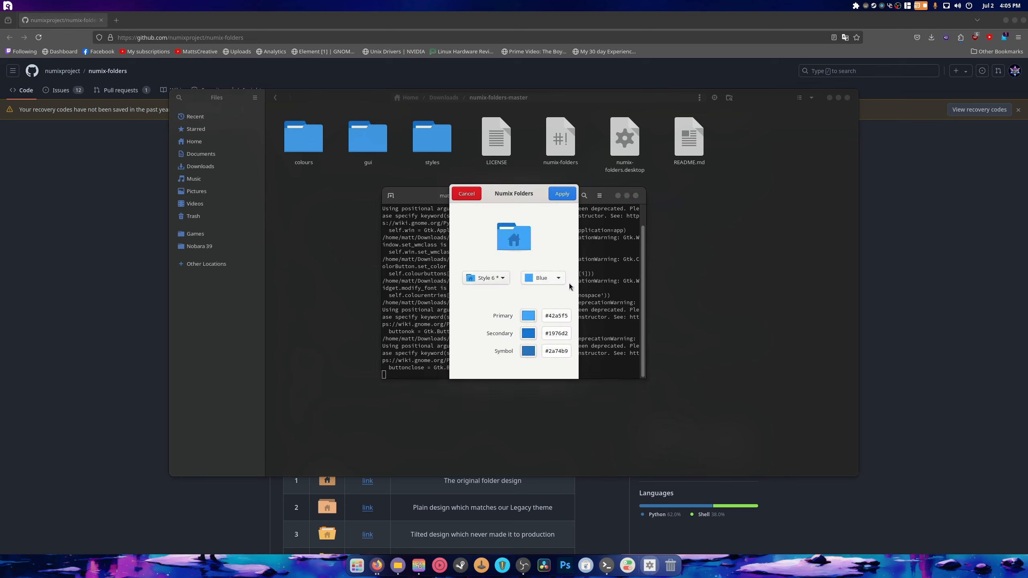
Choose a folder style in Numix Folders, apply it, and close the terminal.
click(485, 278)
click(498, 258)
click(562, 194)
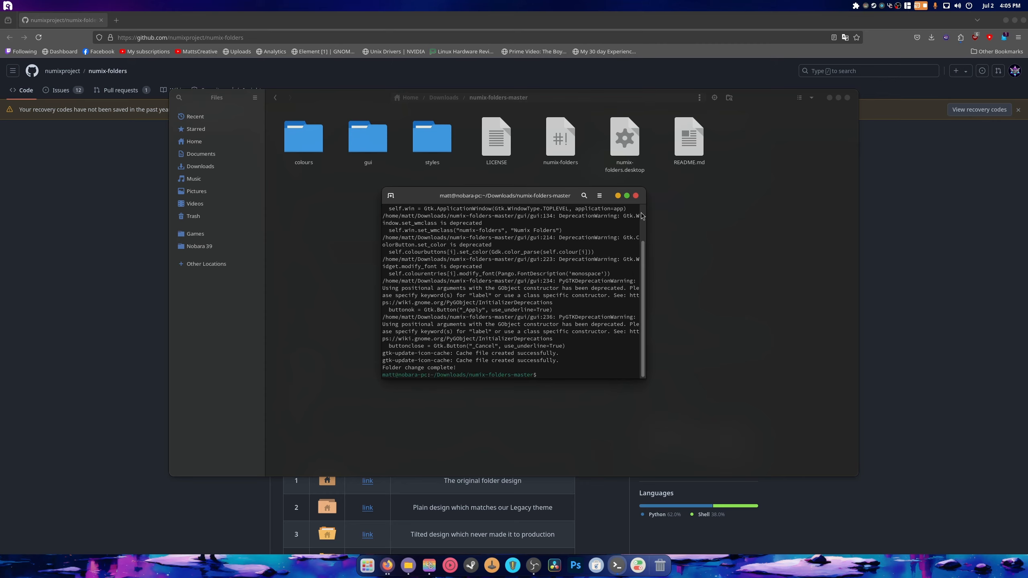
click(636, 196)
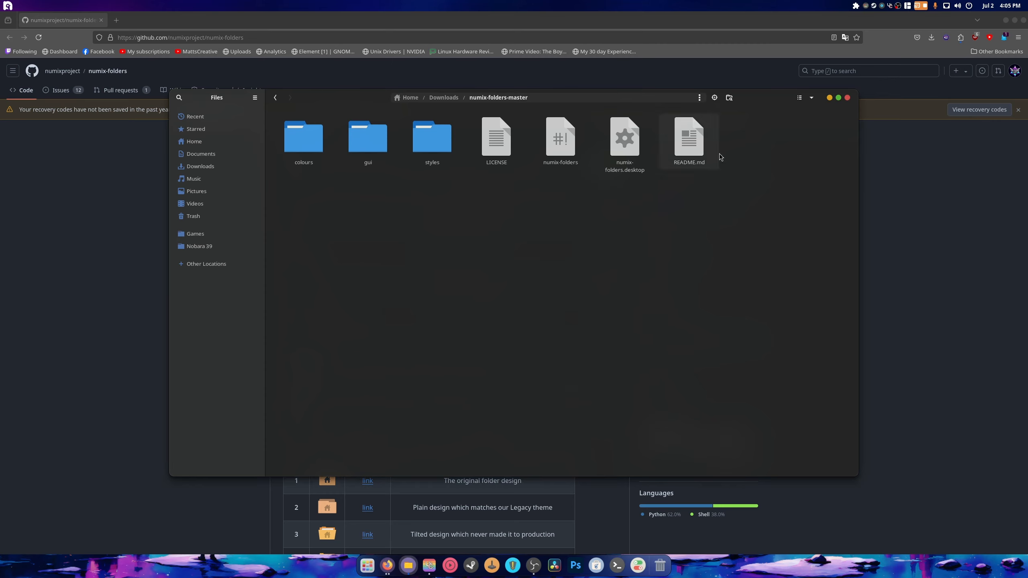
Close the numix-folders-master window, search the web for "whitesur" and open the vinceliuice/WhiteSur-gtk-theme repository on GitHub.
click(847, 97)
click(602, 36)
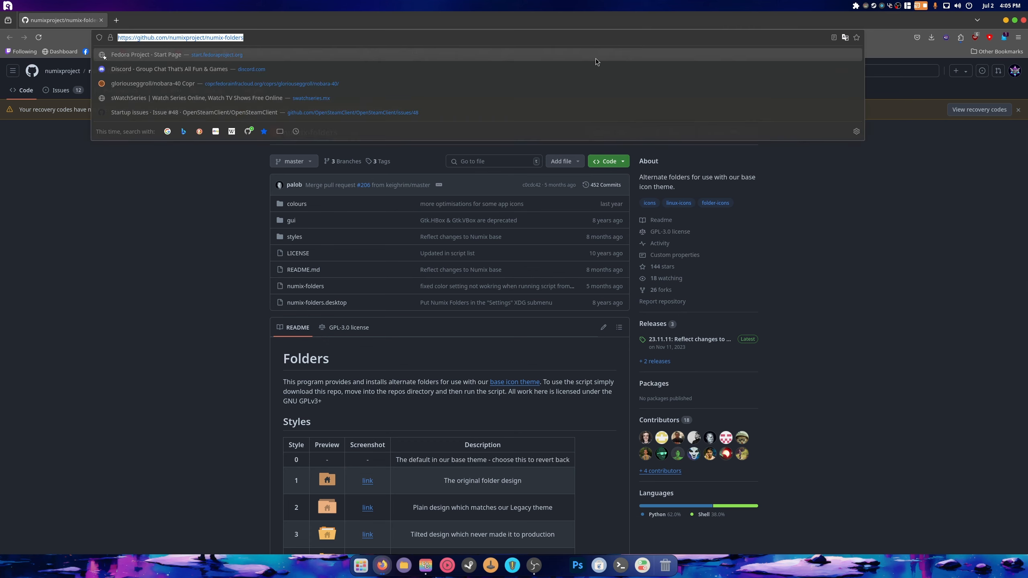
text(whitesur)
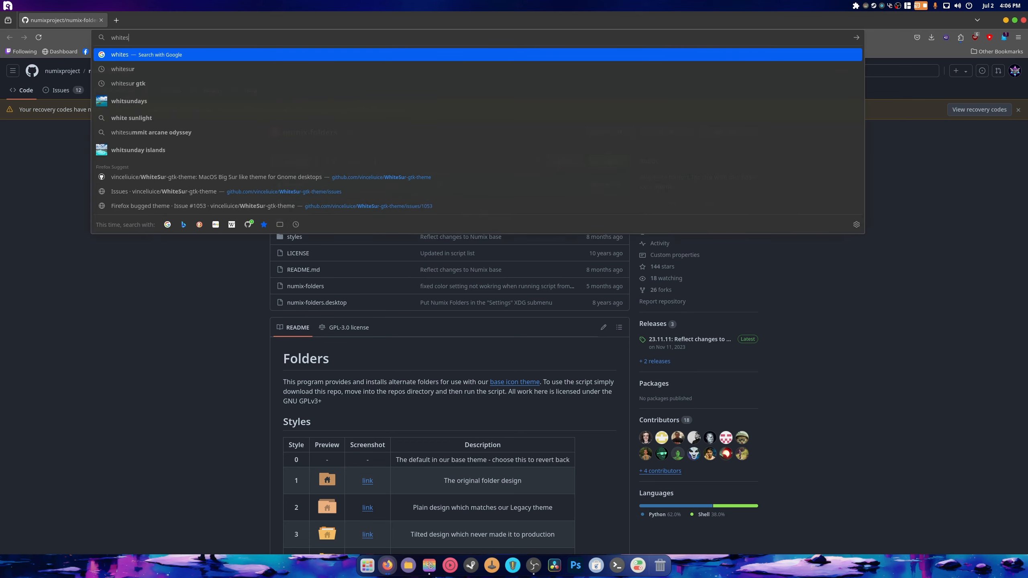
key(Return)
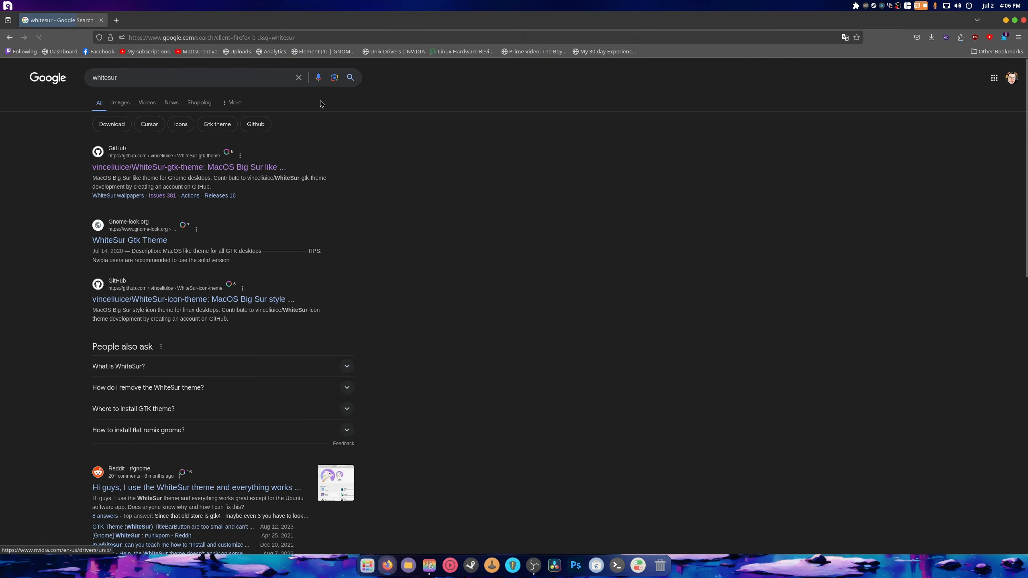
click(149, 171)
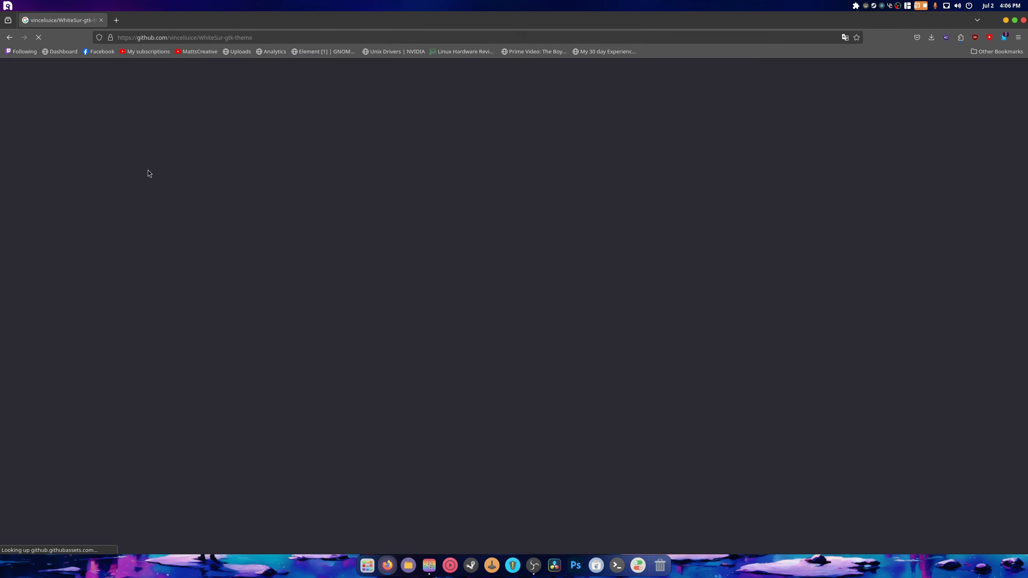
scroll(467, 230, down, 2)
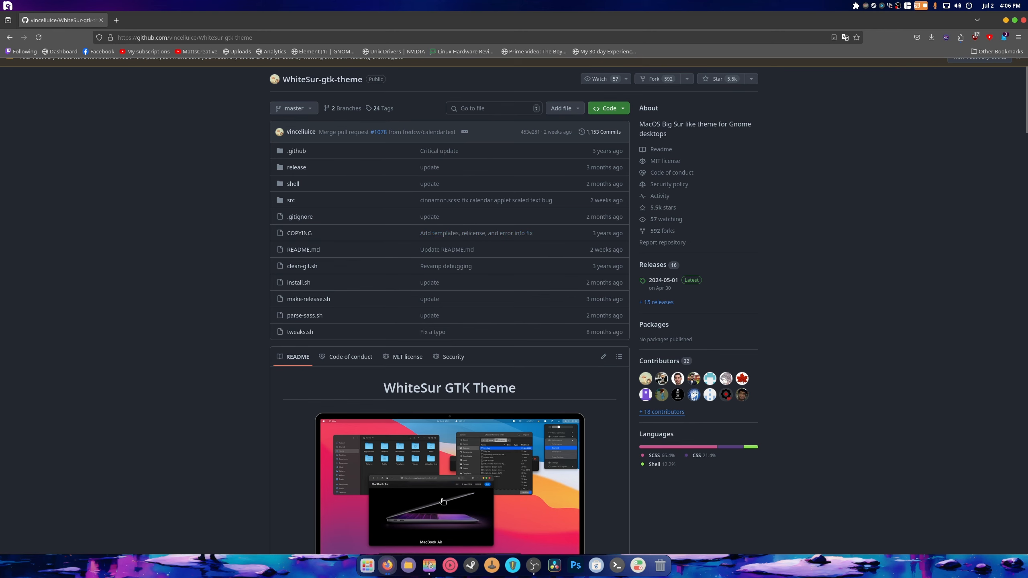
Open the WhiteSur-gtk-theme folder from Home in the file manager and open a terminal there.
click(408, 565)
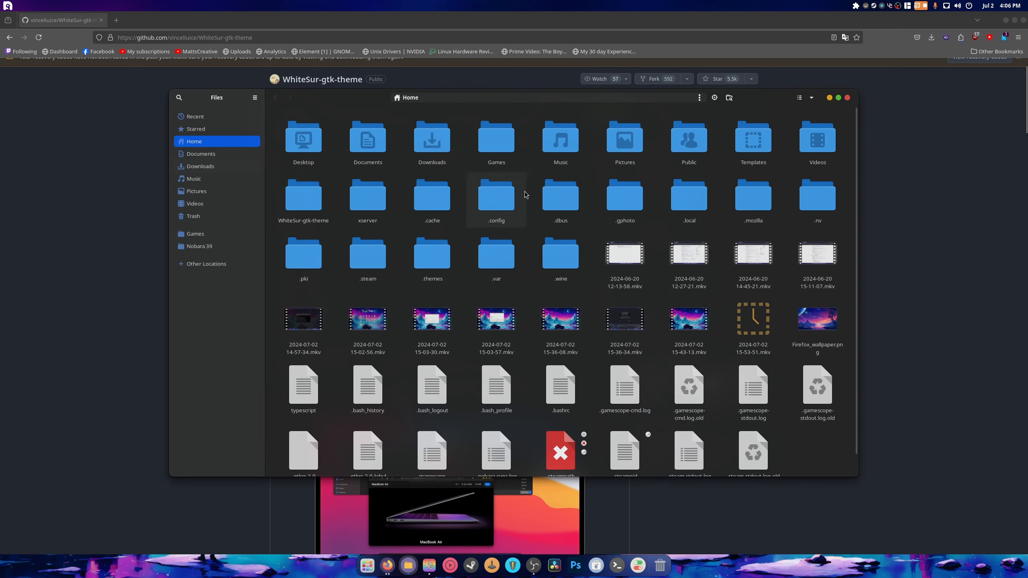
double_click(317, 219)
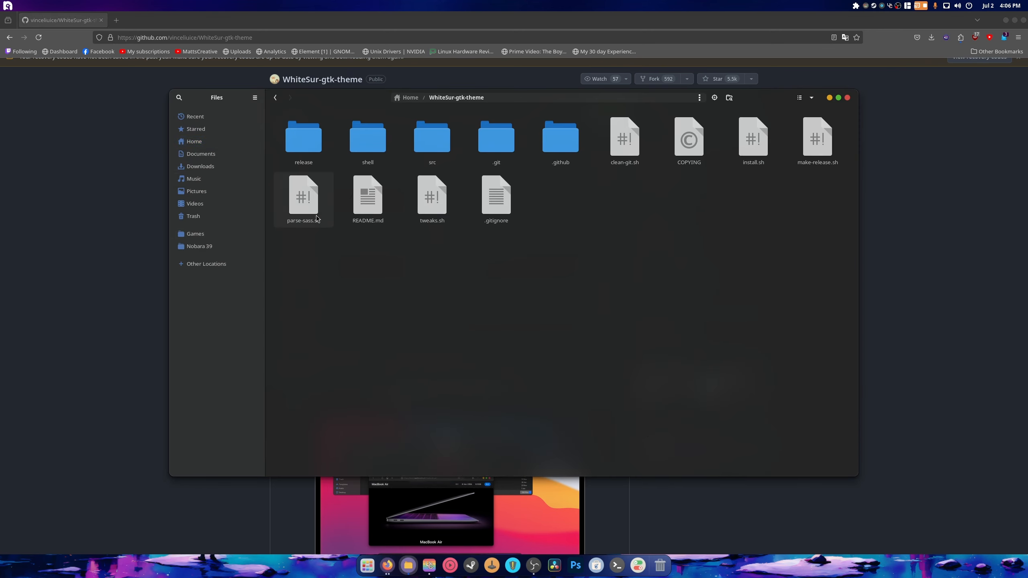
right_click(457, 275)
click(503, 357)
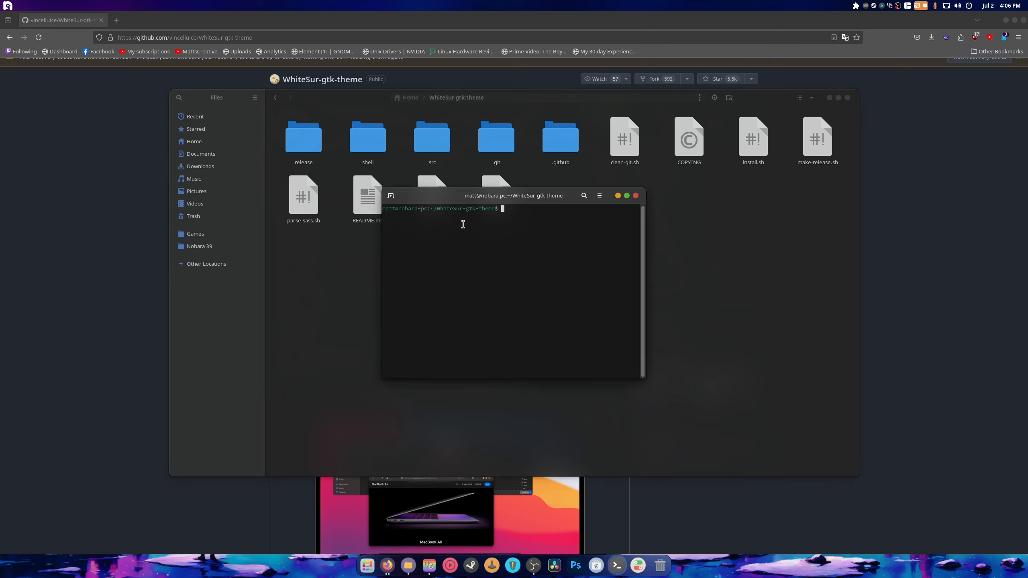
drag(465, 202, 436, 277)
Run ./install.sh -l to install the WhiteSur theme for libadwaita, and close the terminal, file manager and browser.
text(./)
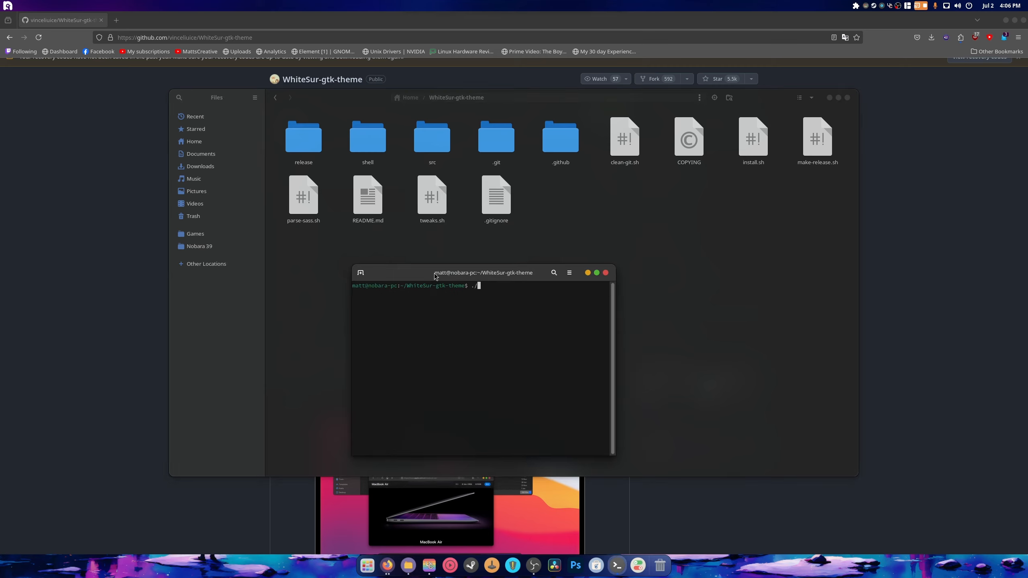
text(install.sh -l)
key(Return)
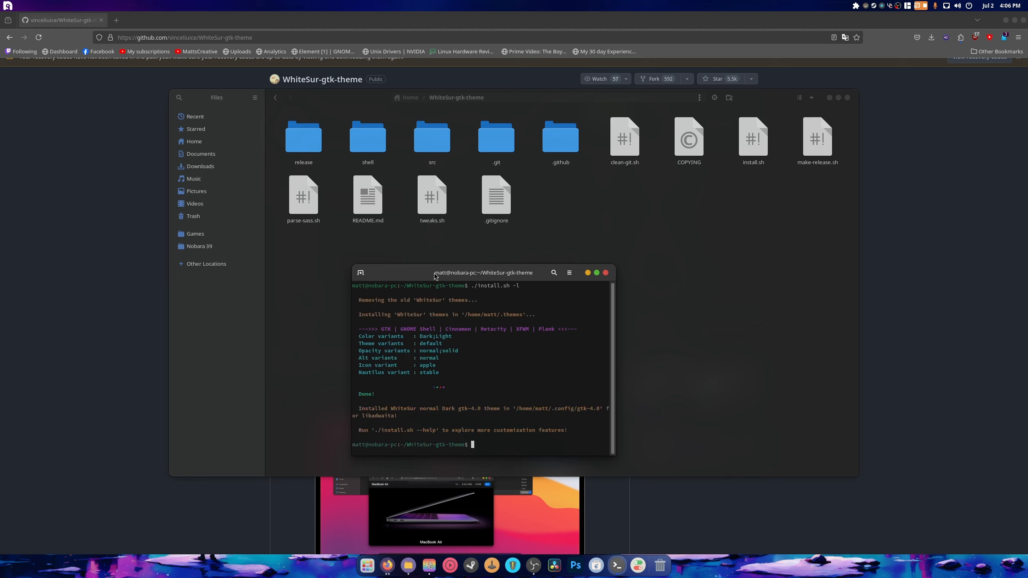
click(605, 272)
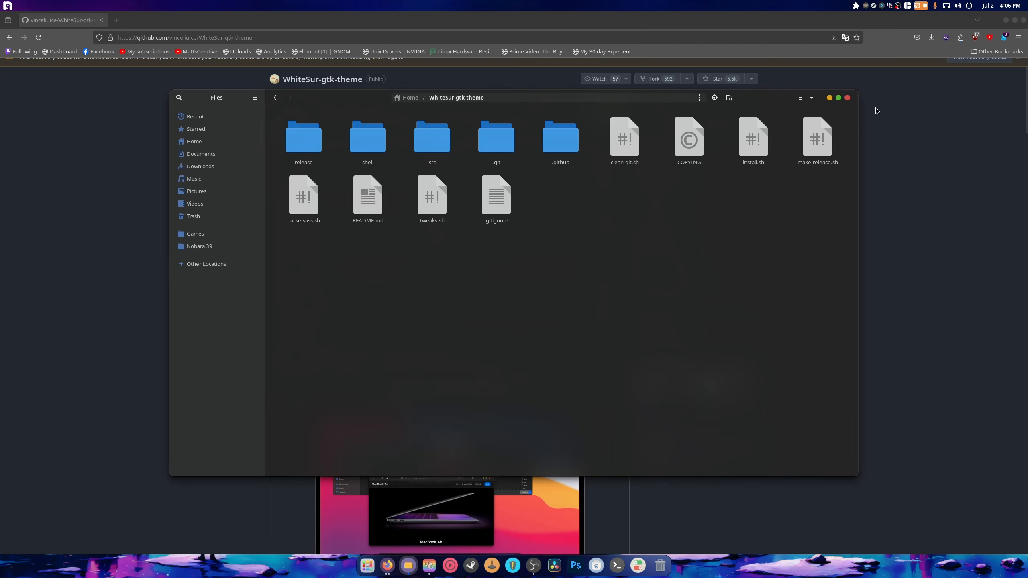
click(847, 97)
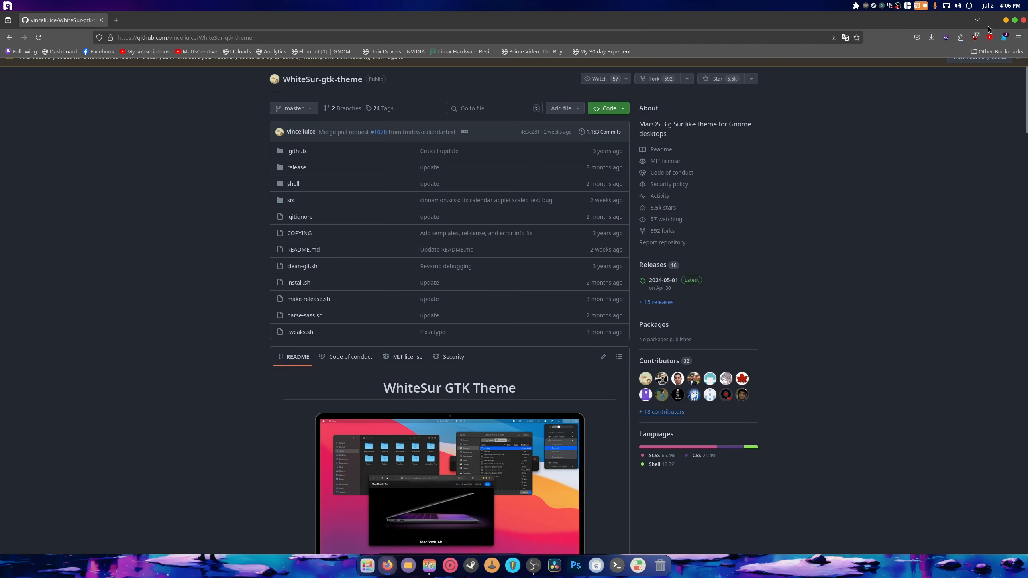
click(1023, 20)
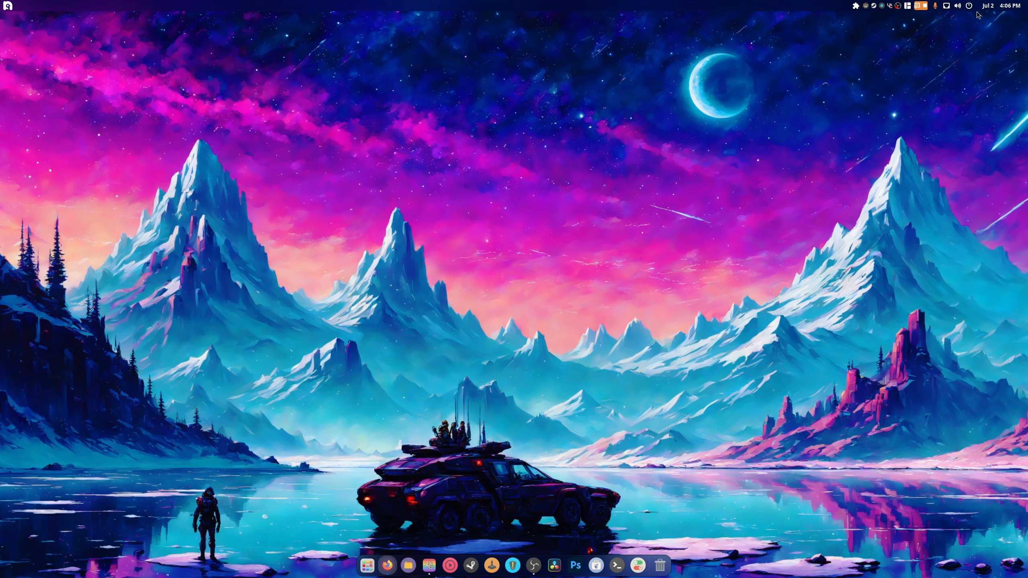
Check the calendar and weather popup of the clock, and open Extension Manager.
click(990, 5)
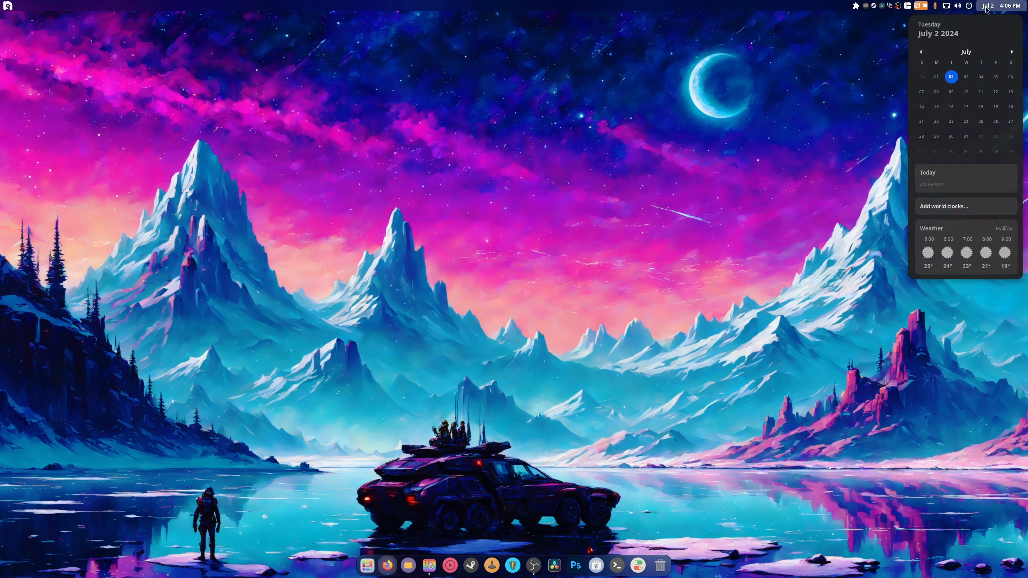
click(736, 210)
click(367, 563)
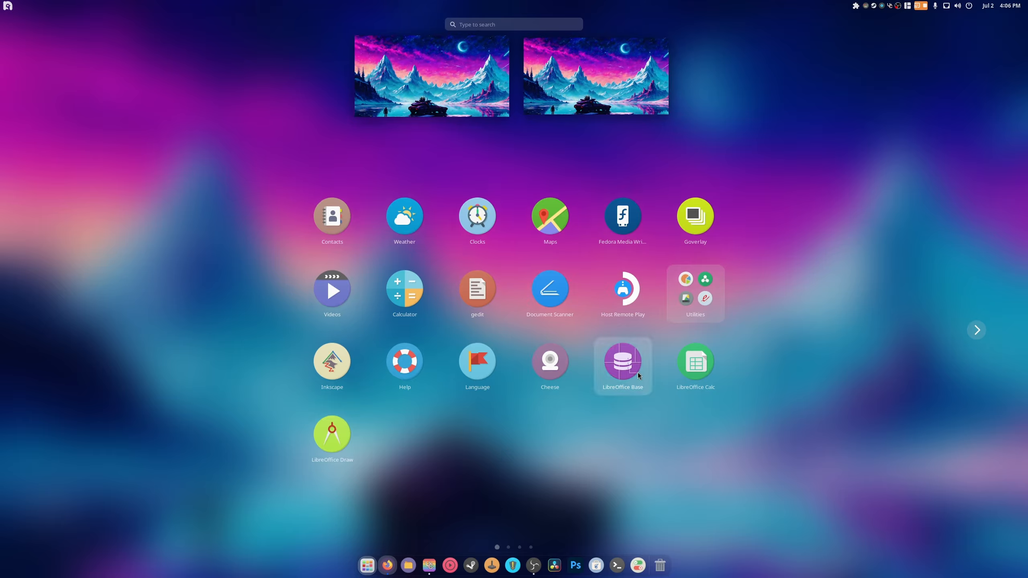
scroll(638, 373, down, 1)
scroll(638, 373, down, 1)
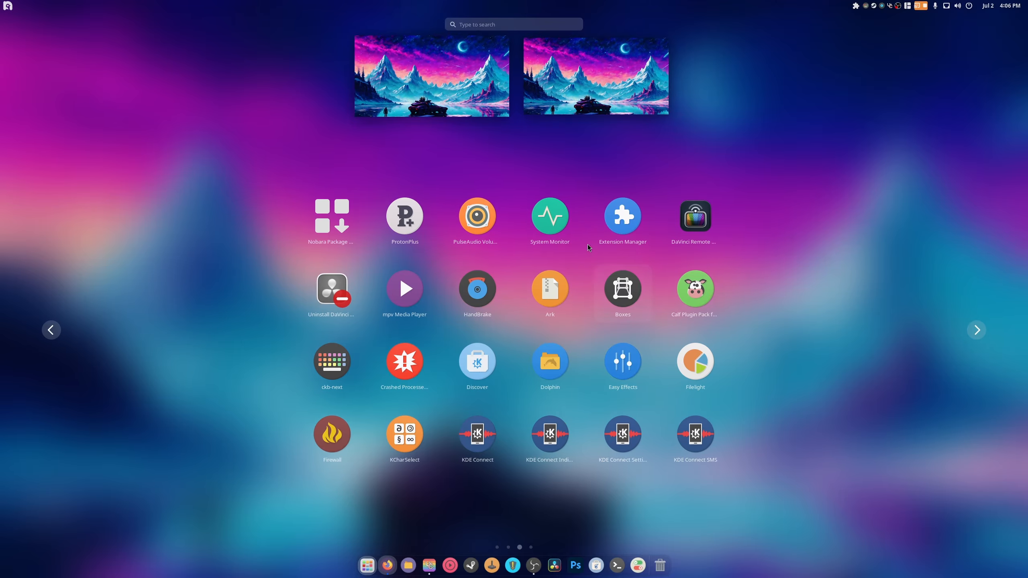
click(637, 225)
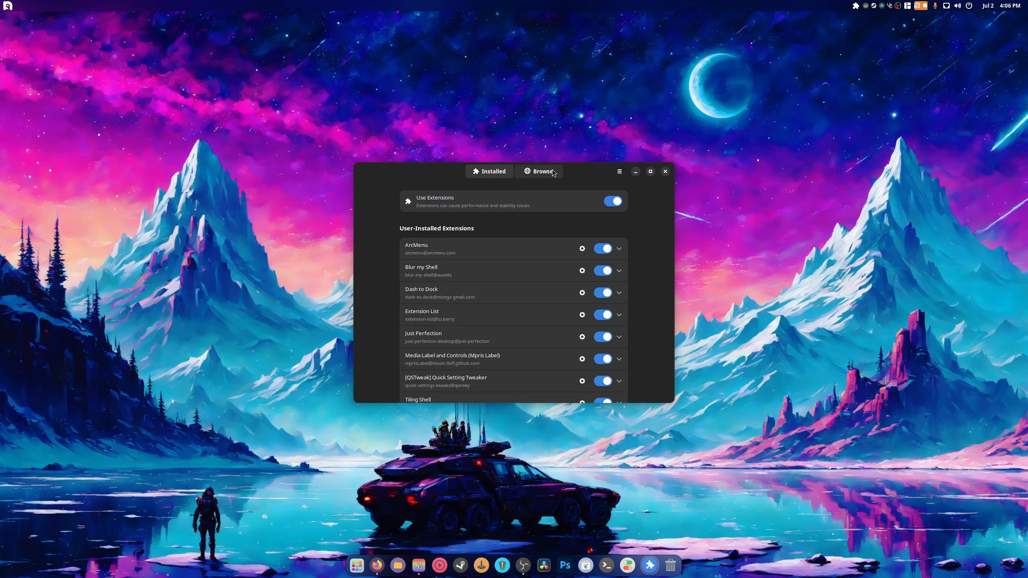
Search the online extensions for "impa" and install the Impatience extension.
click(533, 175)
text(impa)
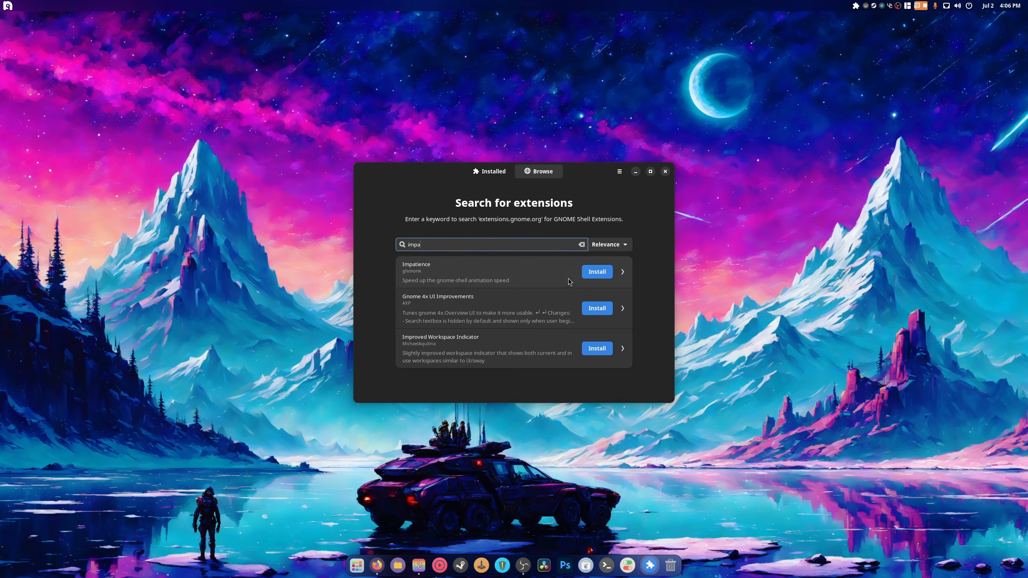
click(597, 271)
click(560, 318)
drag(555, 189, 478, 159)
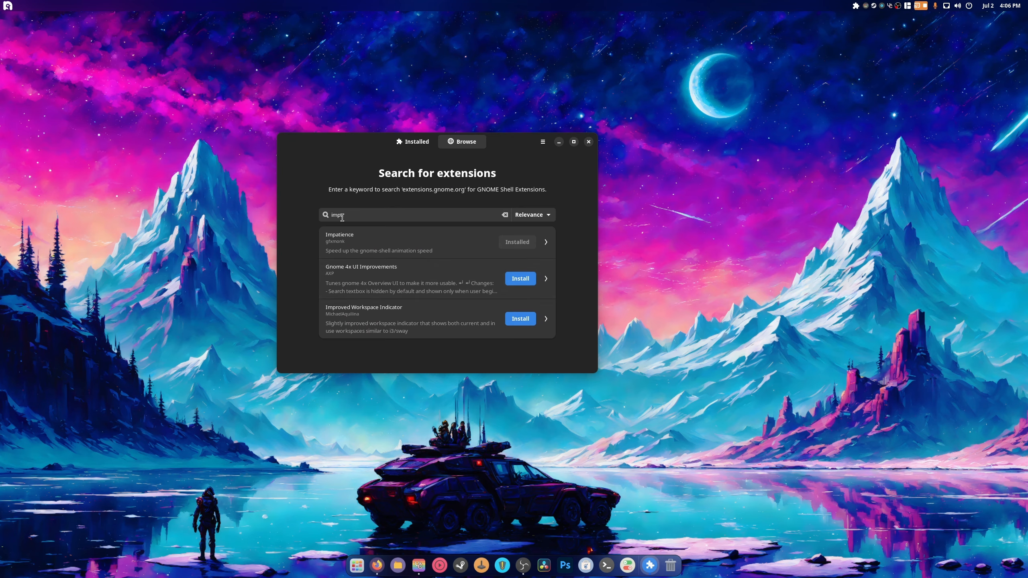
Search the extensions for "weather", install Weather O'Clock and close Extension Manager.
drag(344, 217, 327, 215)
text(weather)
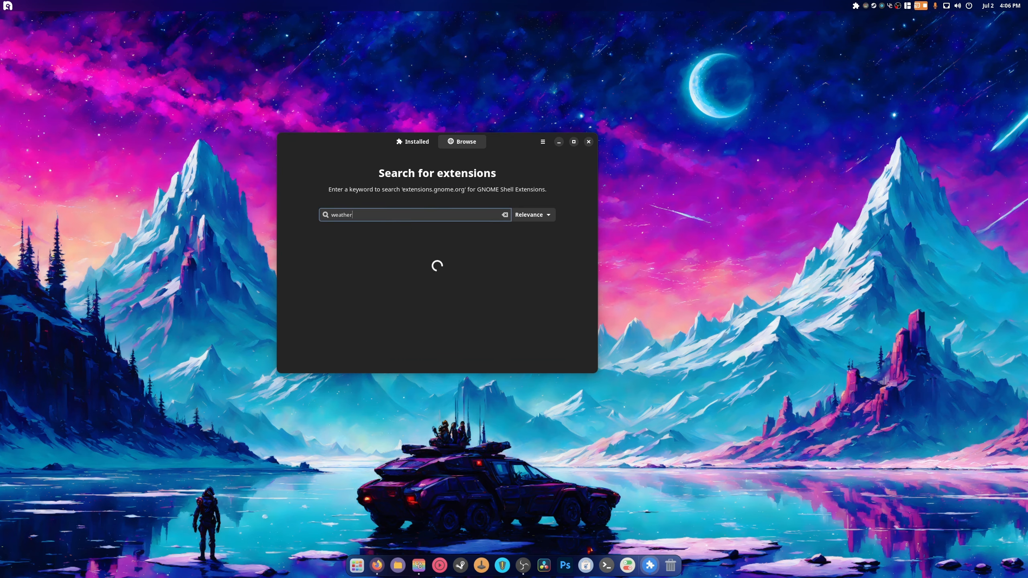
click(520, 246)
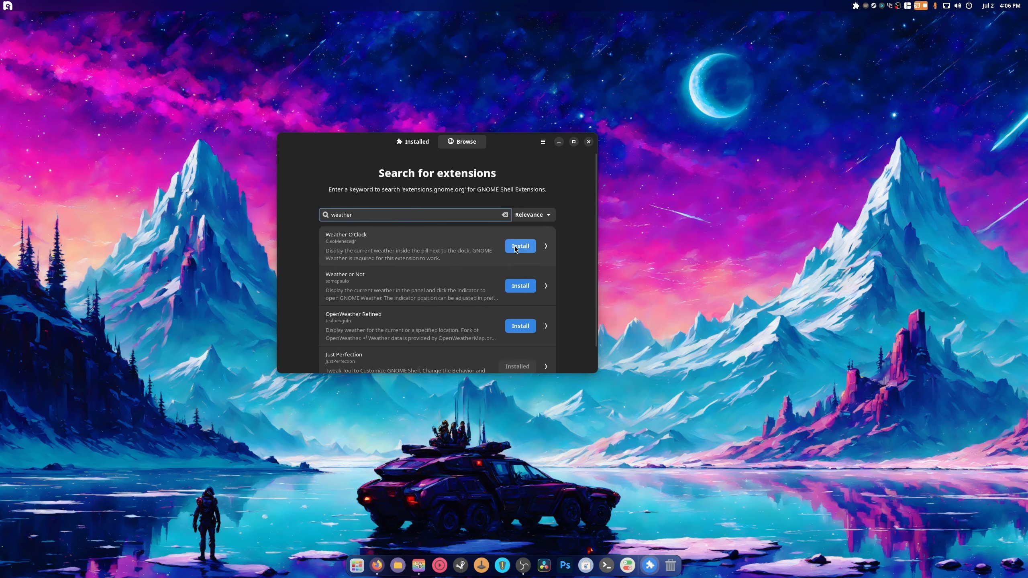
click(571, 320)
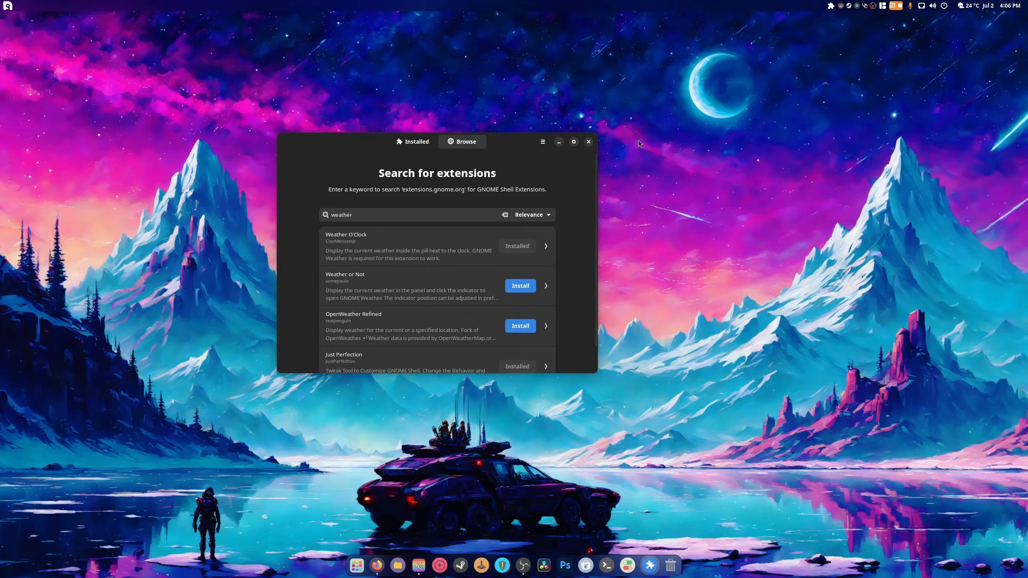
click(588, 141)
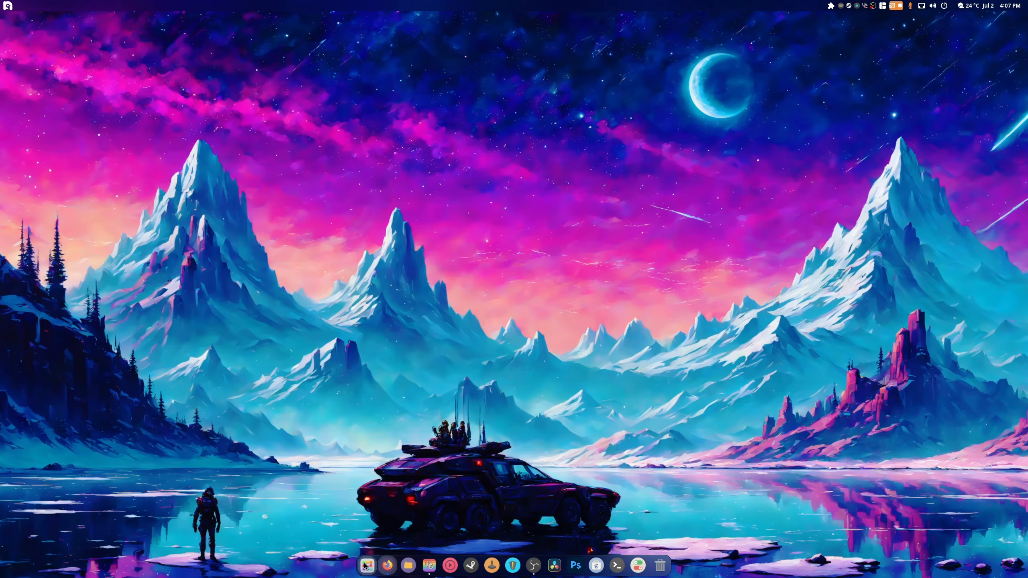
Open and close the application grid repeatedly to check the speed of the shell animations.
click(365, 565)
click(365, 565)
click(365, 565)
click(365, 566)
click(365, 566)
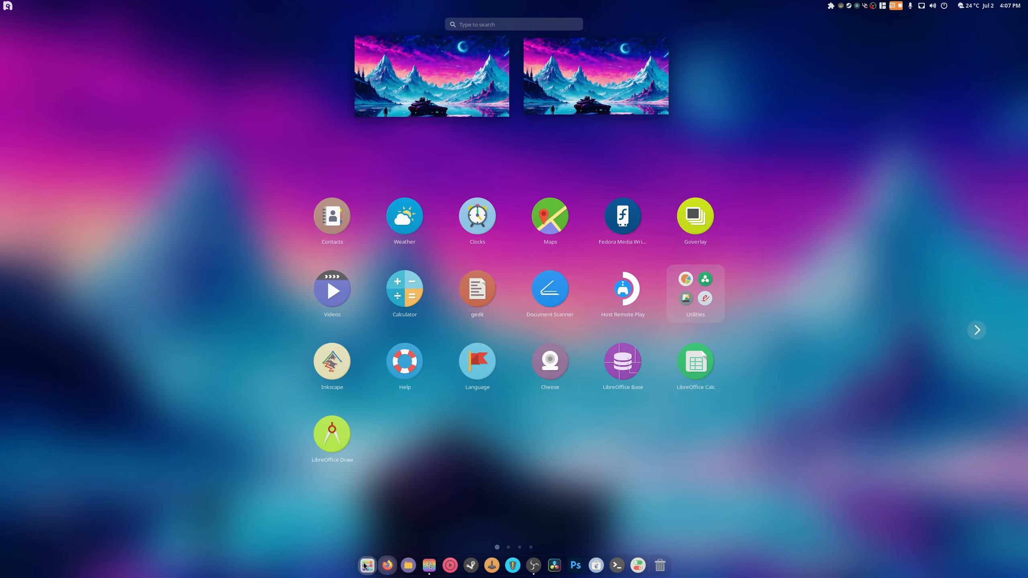
click(365, 565)
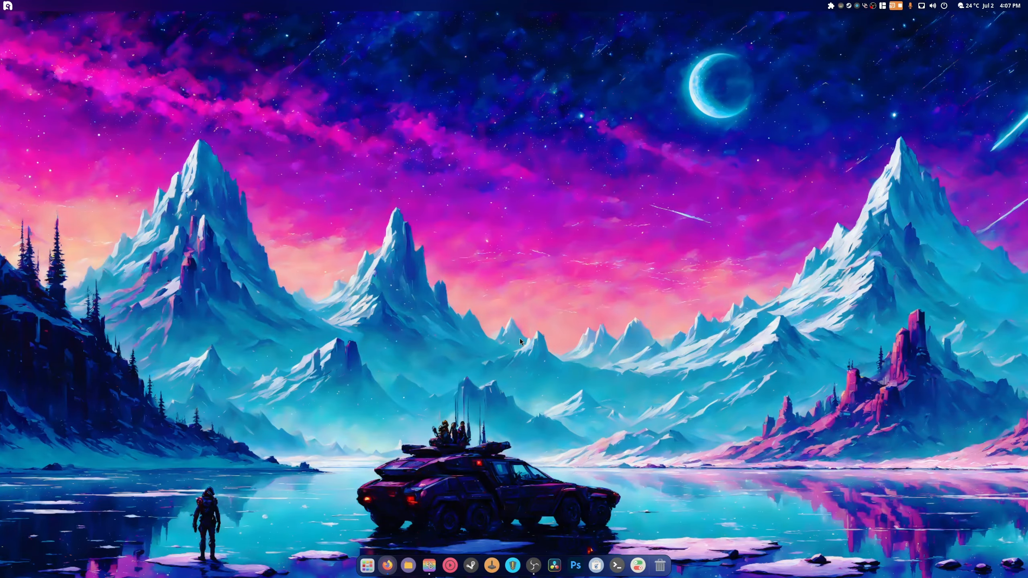